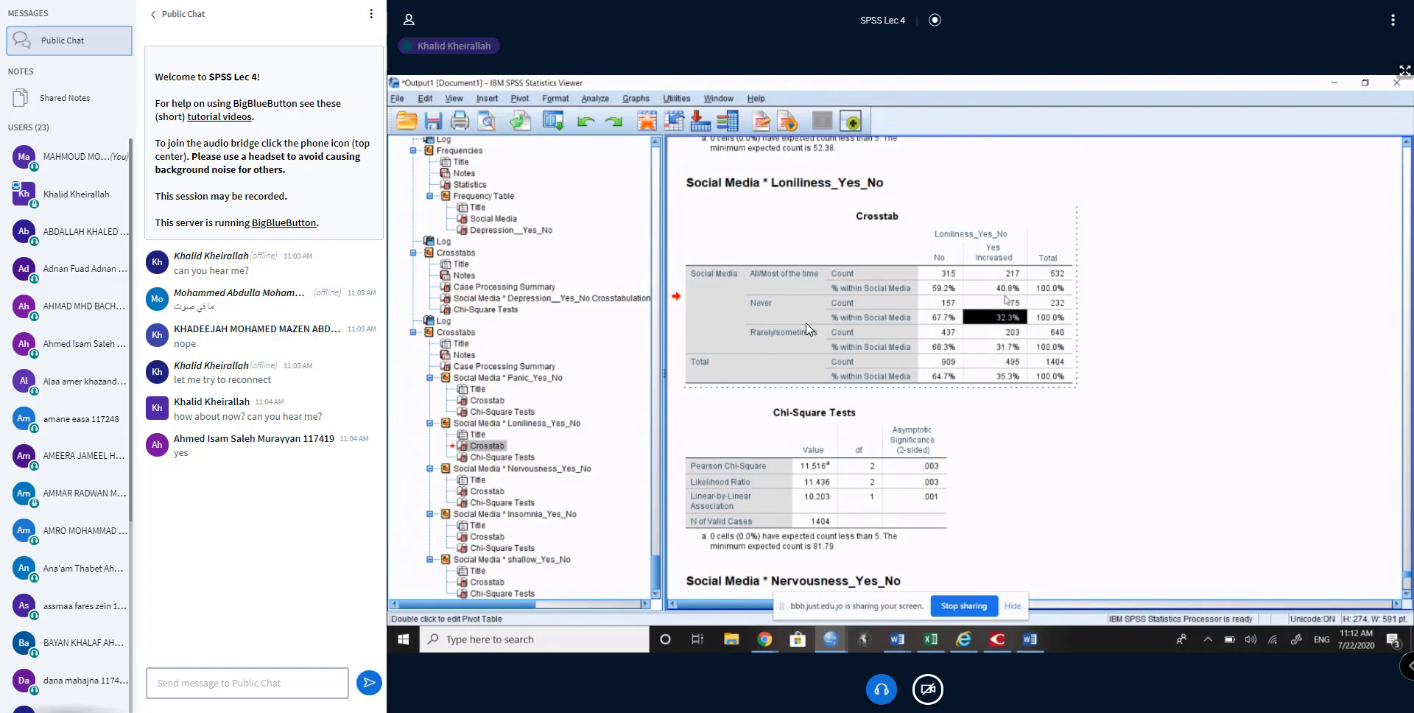
Step: Compare the "Yes increased" percentages across the social media groups in the Social Media * Loniliness_Yes_No crosstab
{"action": "left_click", "coordinate": [1013, 344]}
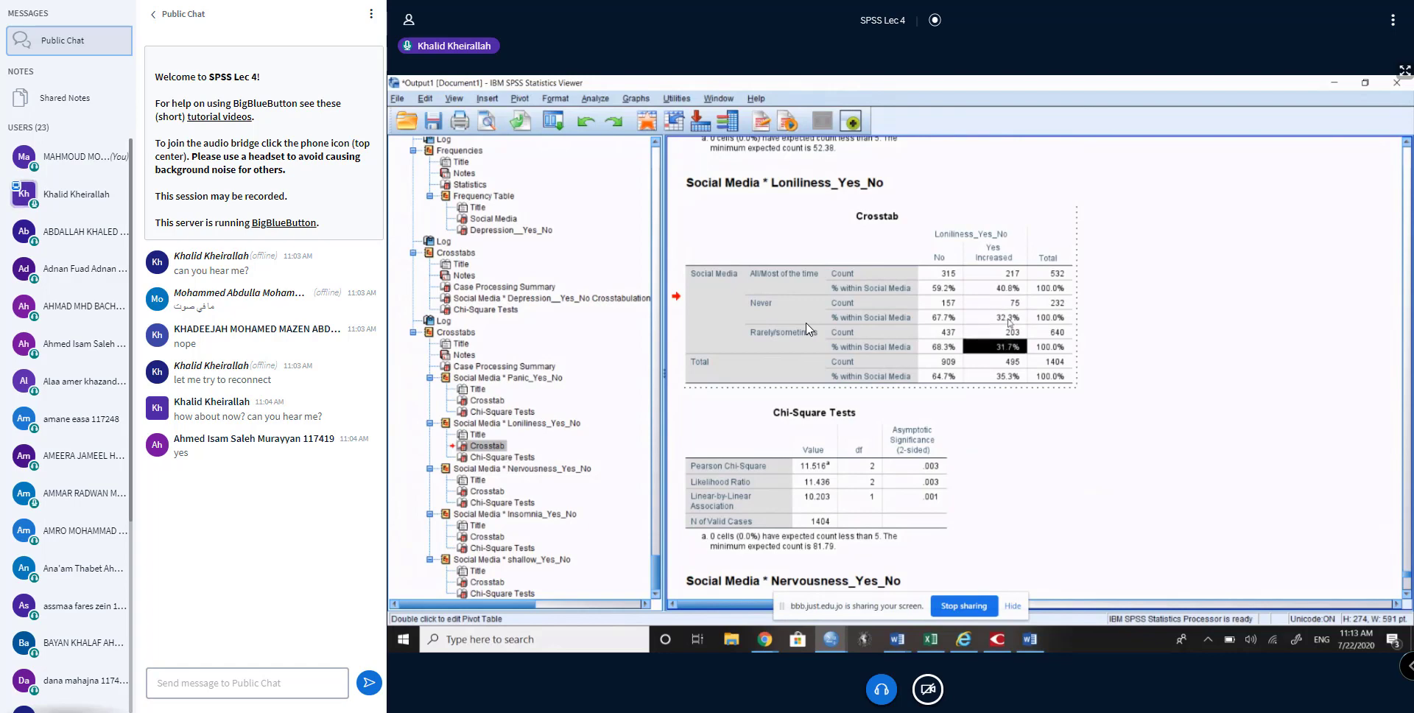
{"action": "left_click", "coordinate": [1004, 290]}
{"action": "left_click", "coordinate": [1011, 317]}
{"action": "left_click", "coordinate": [1013, 351]}
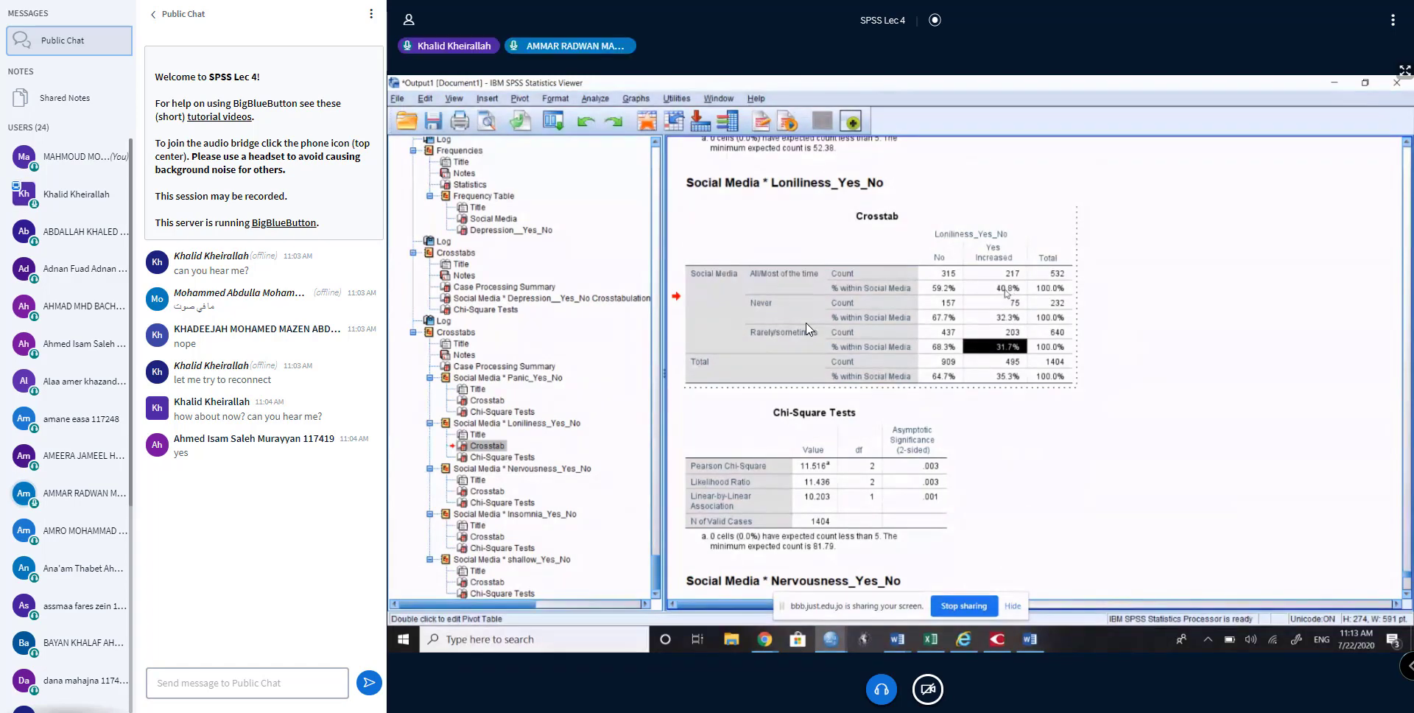
{"action": "left_click", "coordinate": [1006, 288]}
{"action": "left_click", "coordinate": [1003, 318]}
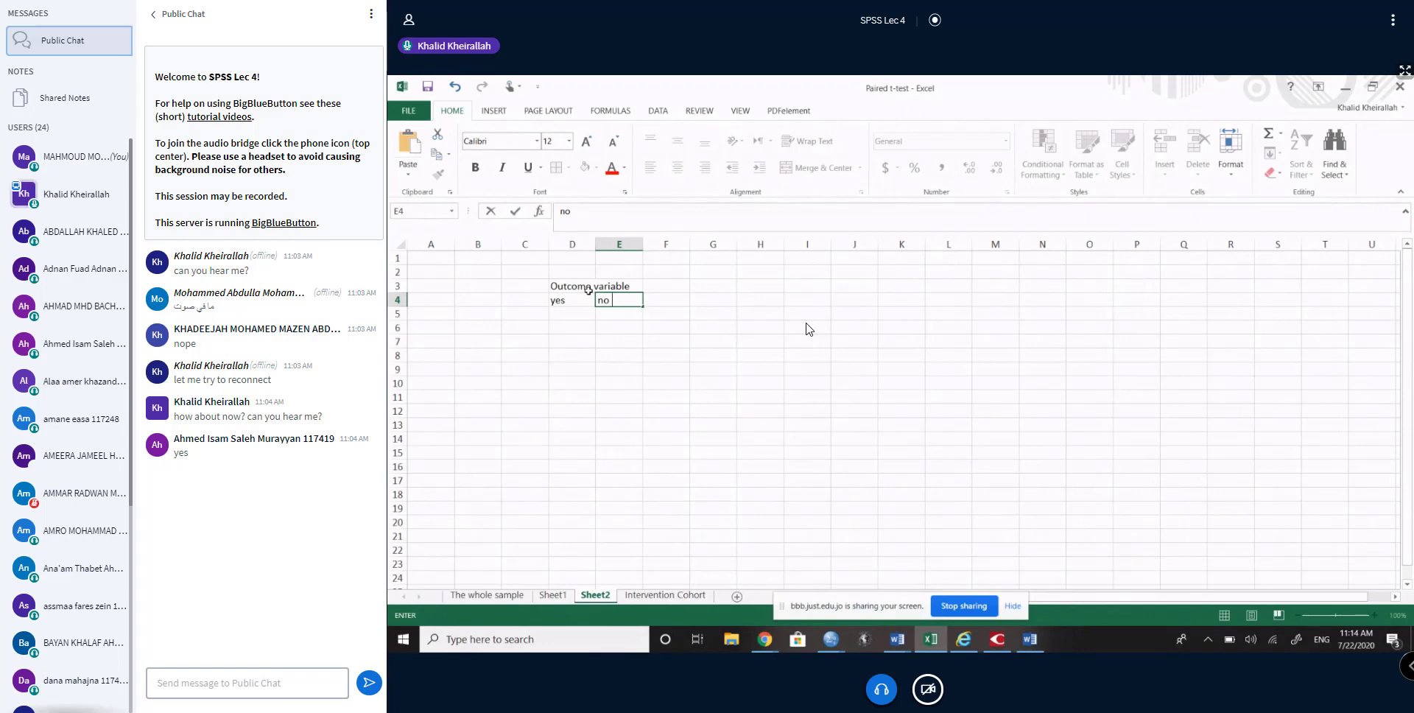
Step: Enter "no" in E4 beside "yes" under the Outcome variable heading, and select cell B5
{"action": "key", "text": "Return"}
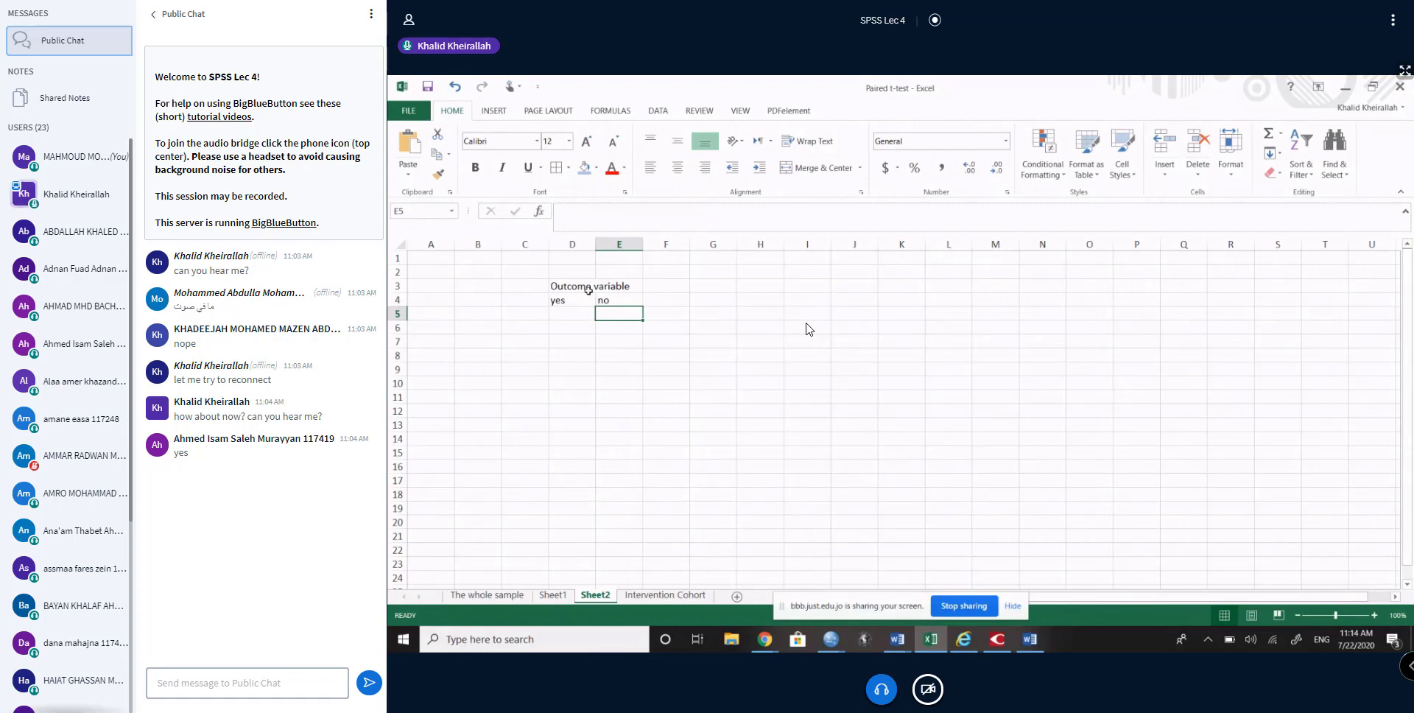
{"action": "left_click", "coordinate": [581, 301]}
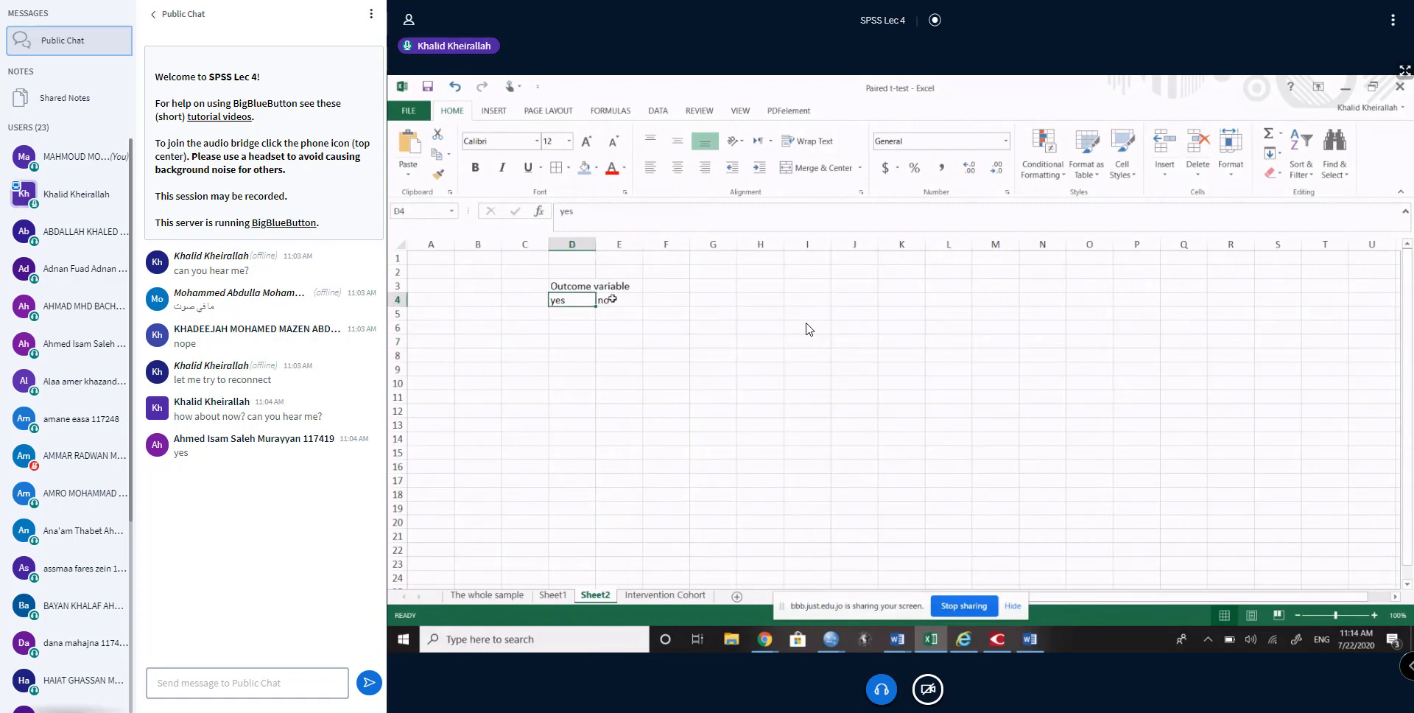
{"action": "left_click", "coordinate": [615, 302]}
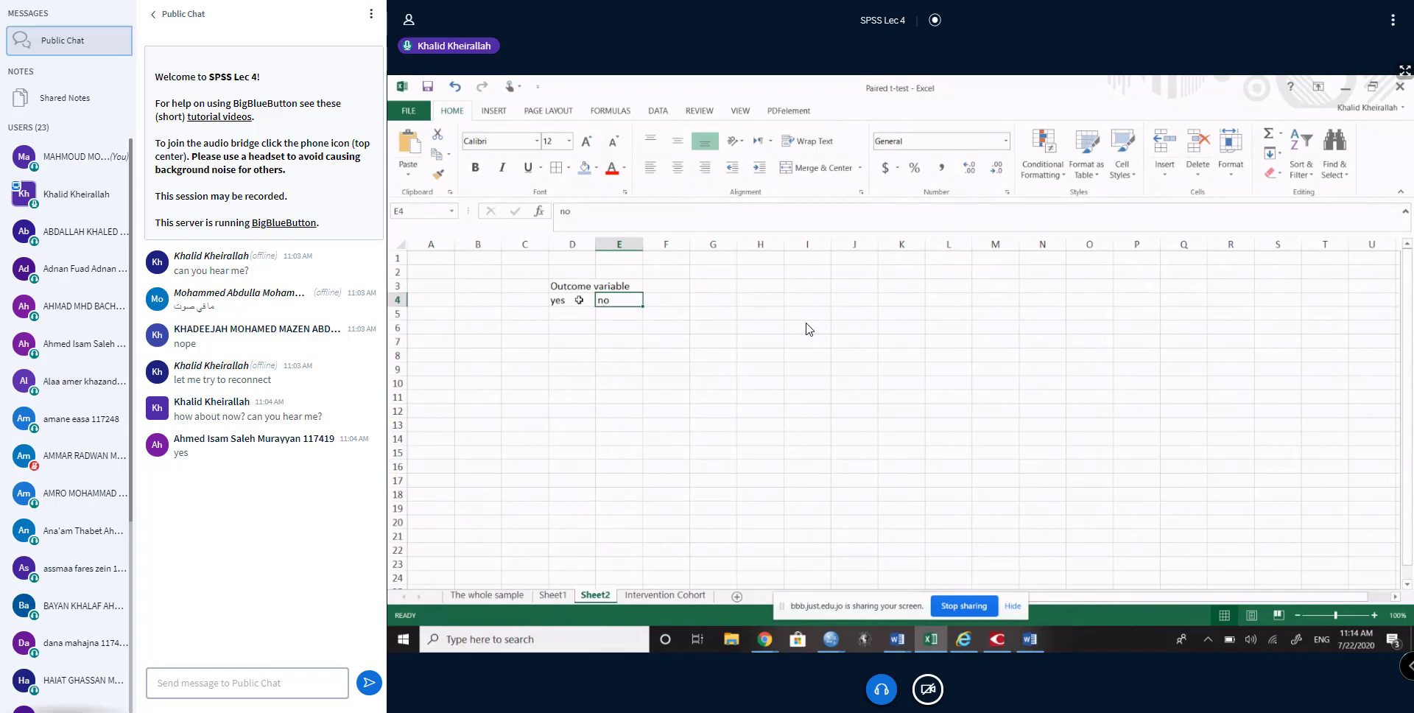
{"action": "left_click_drag", "start_coordinate": [579, 299], "coordinate": [600, 305]}
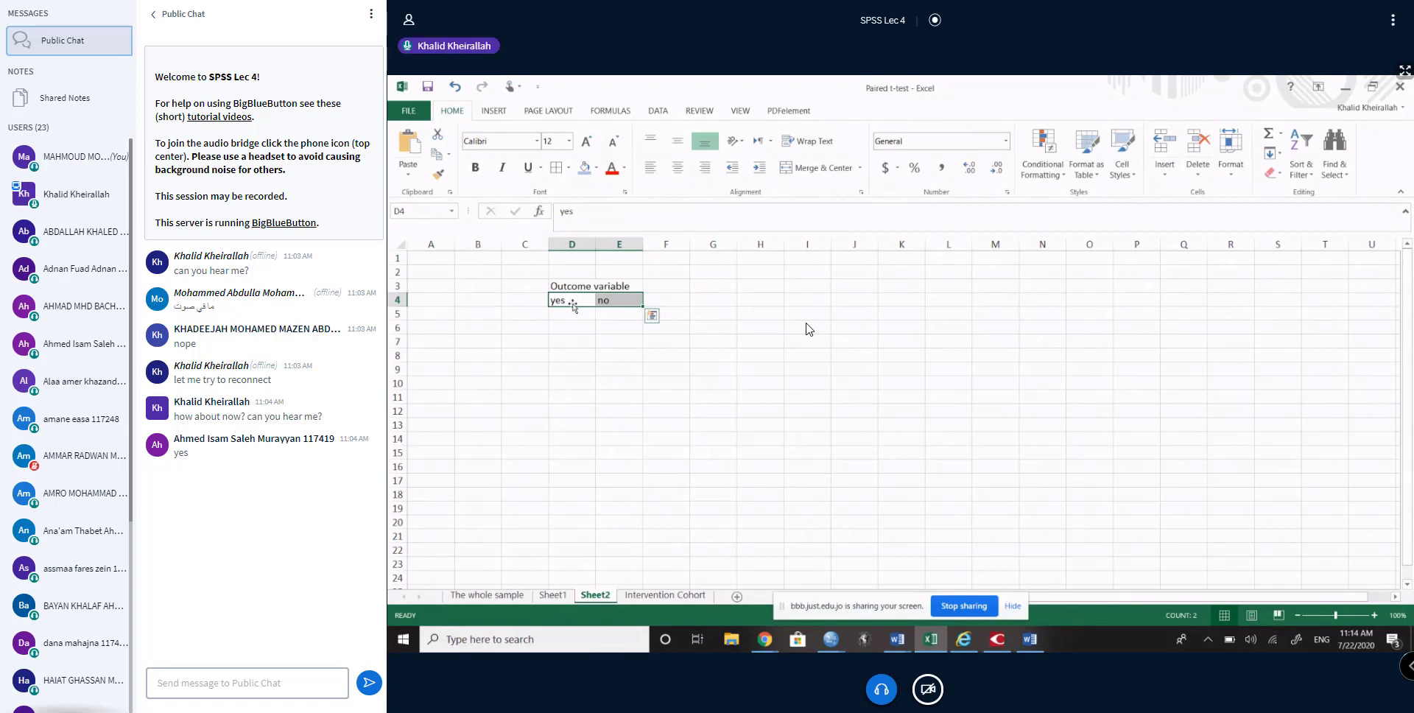
{"action": "left_click", "coordinate": [600, 298]}
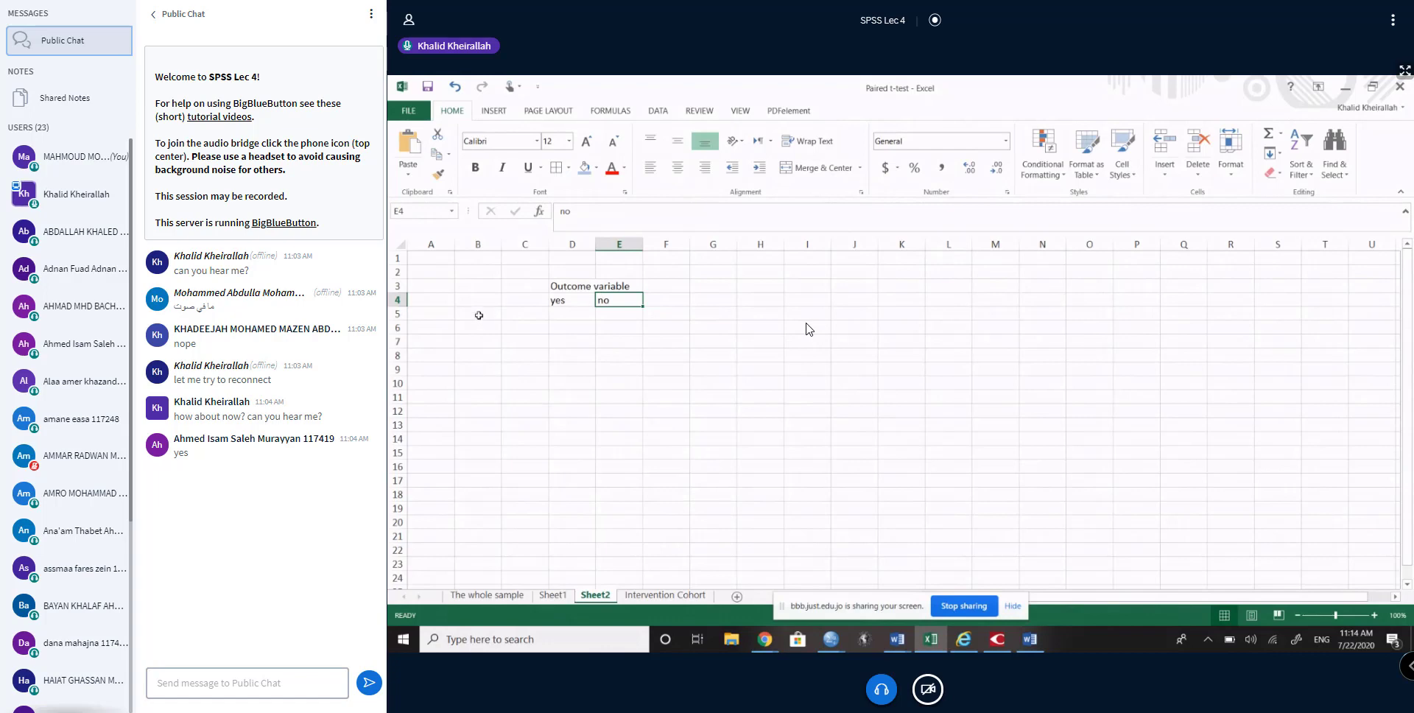
{"action": "left_click", "coordinate": [478, 314]}
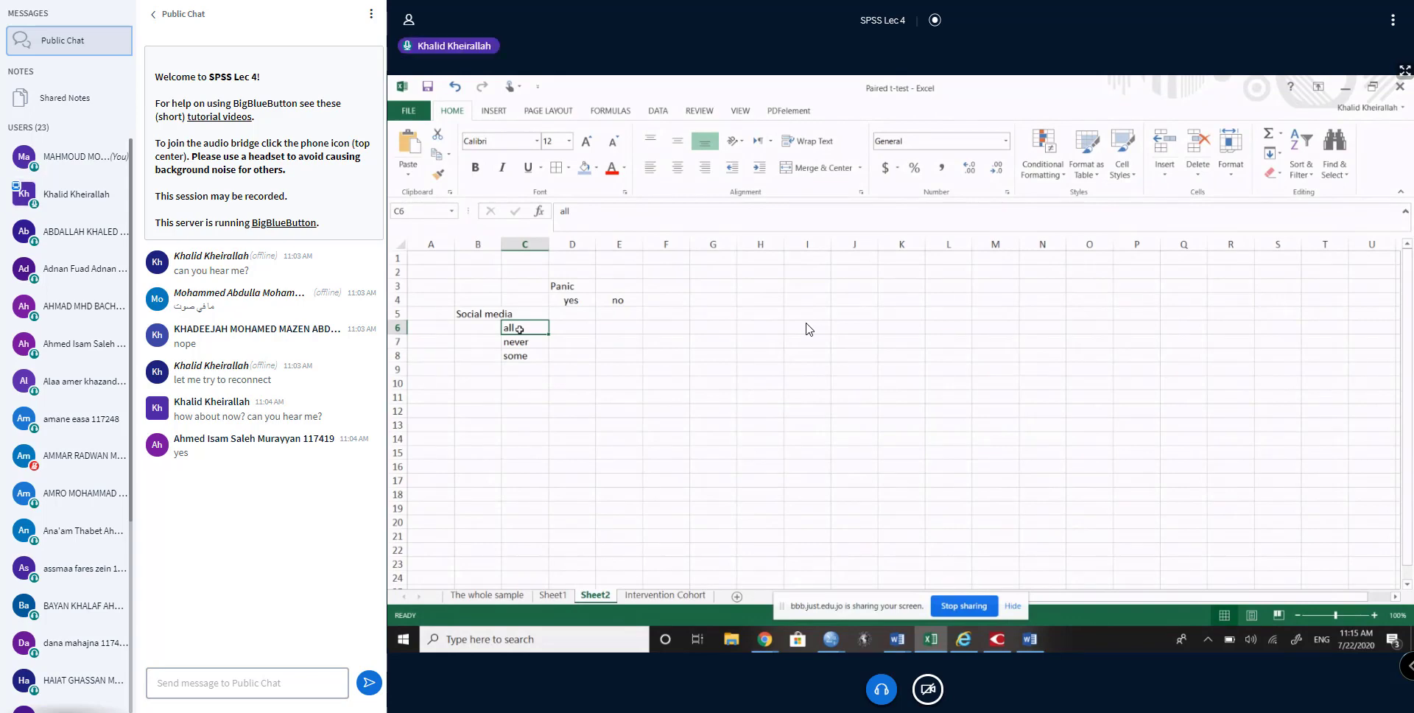
Step: Enter the label "odds ratios" in cell I6, in the row of the "all" category
{"action": "key", "text": "Right"}
{"action": "key", "text": "Right"}
{"action": "key", "text": "Right"}
{"action": "key", "text": "Right"}
{"action": "key", "text": "Right"}
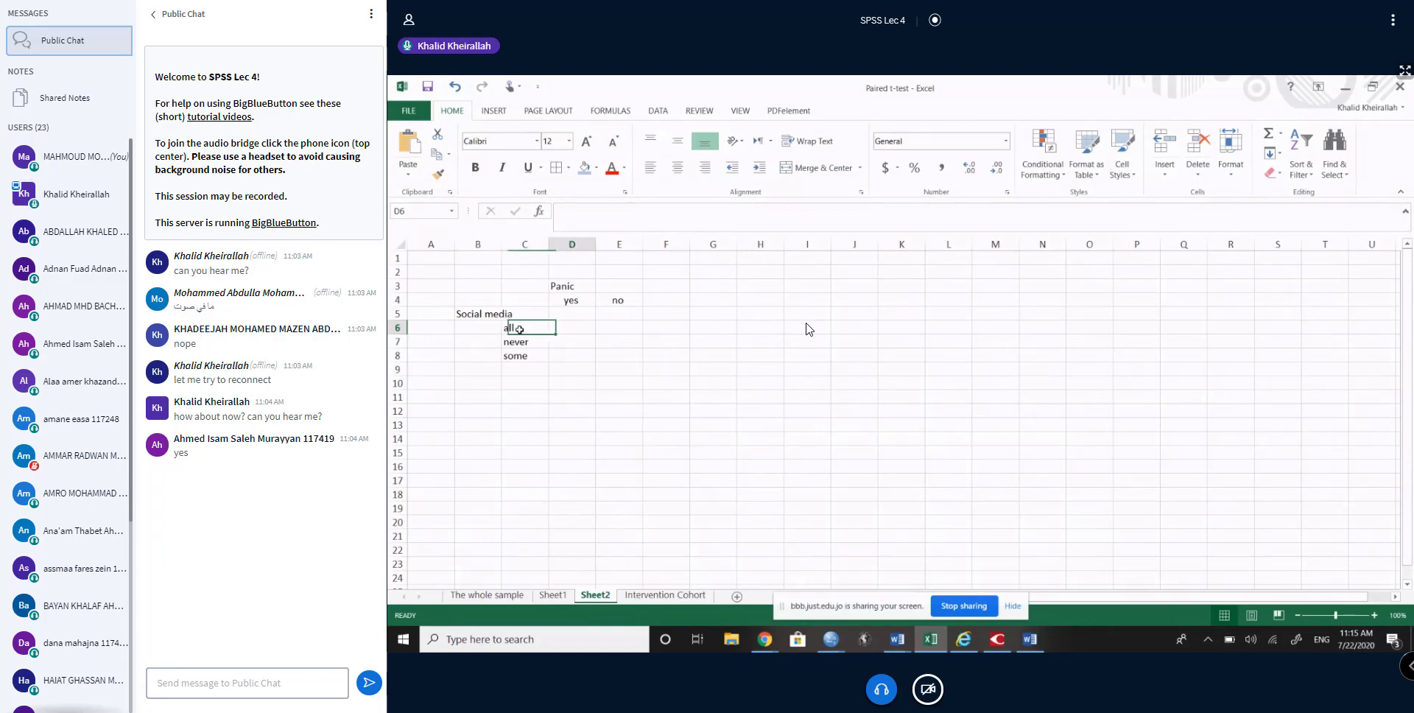
{"action": "key", "text": "Right"}
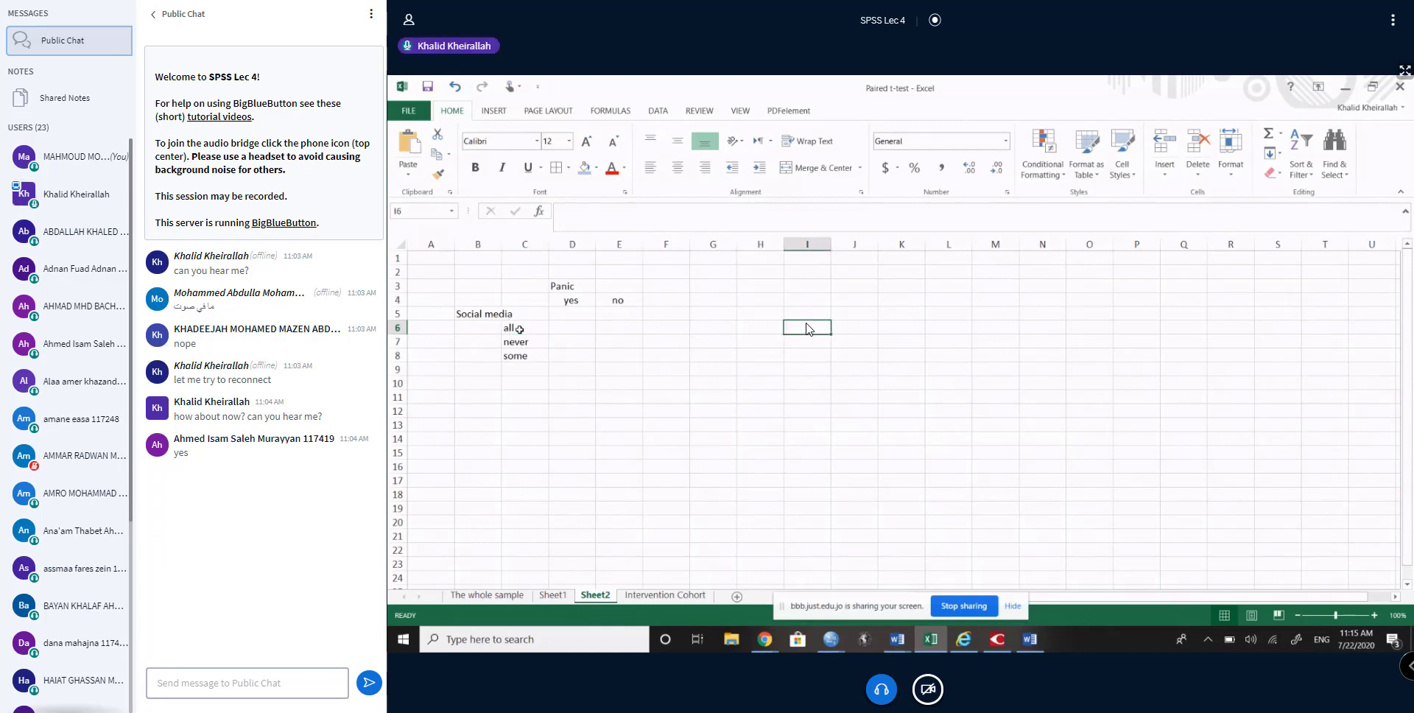
{"action": "type", "text": "odds"}
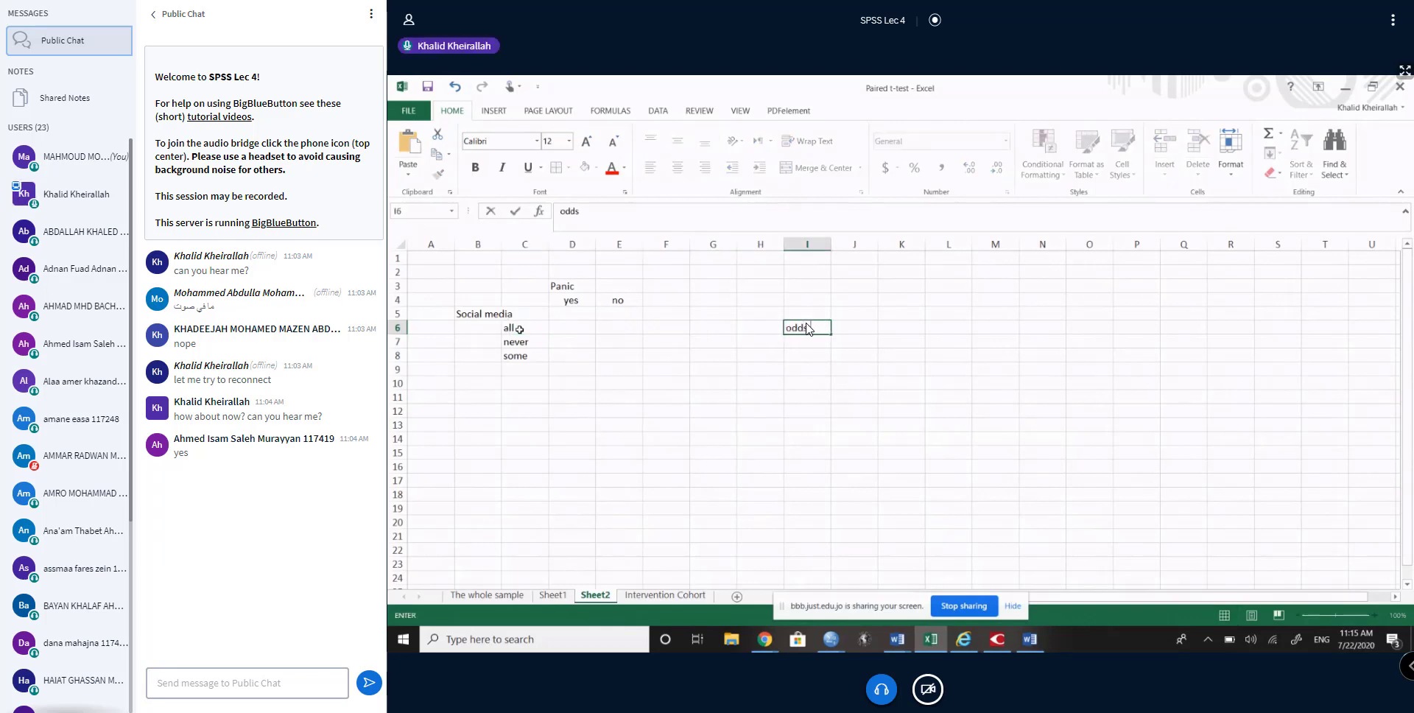
{"action": "type", "text": " ratios"}
{"action": "key", "text": "Right"}
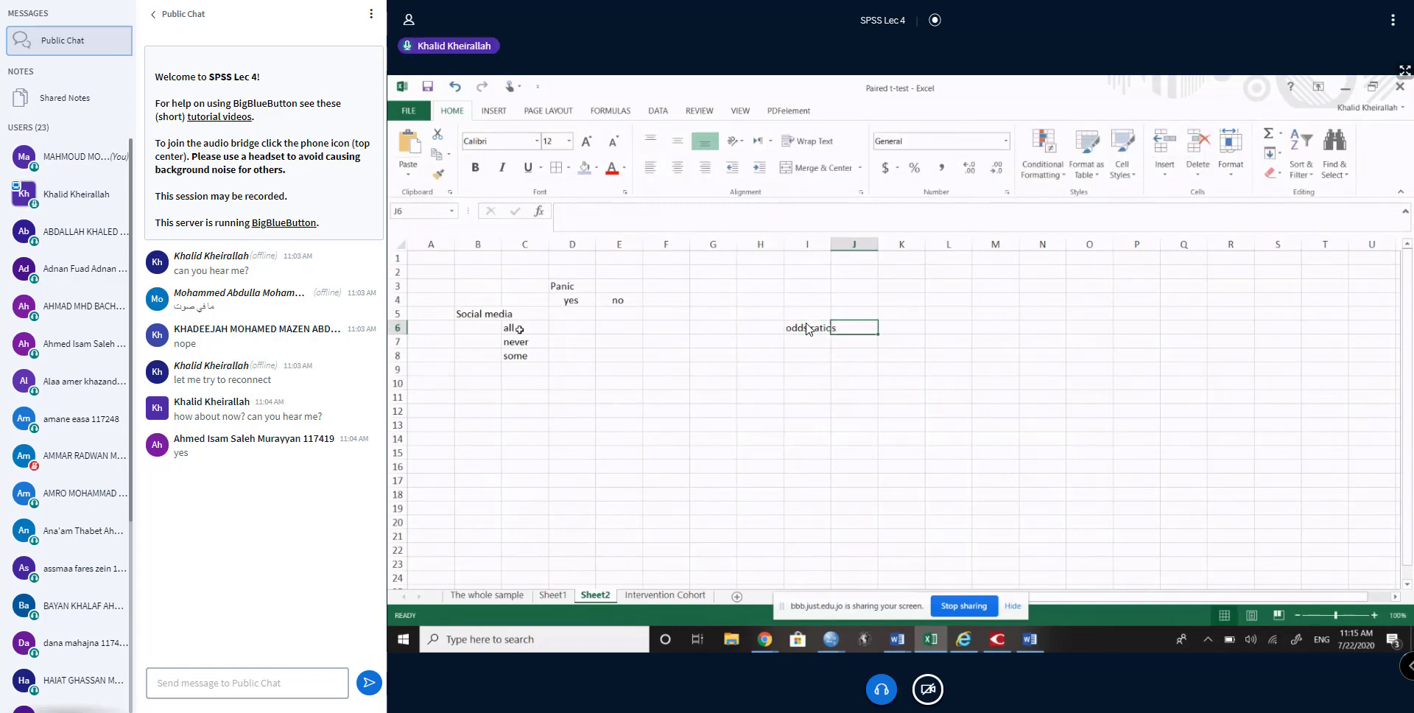
Step: Enter the abbreviation "OR" in cell K6, in the same row as the odds ratios label
{"action": "key", "text": "Right"}
{"action": "type", "text": "O"}
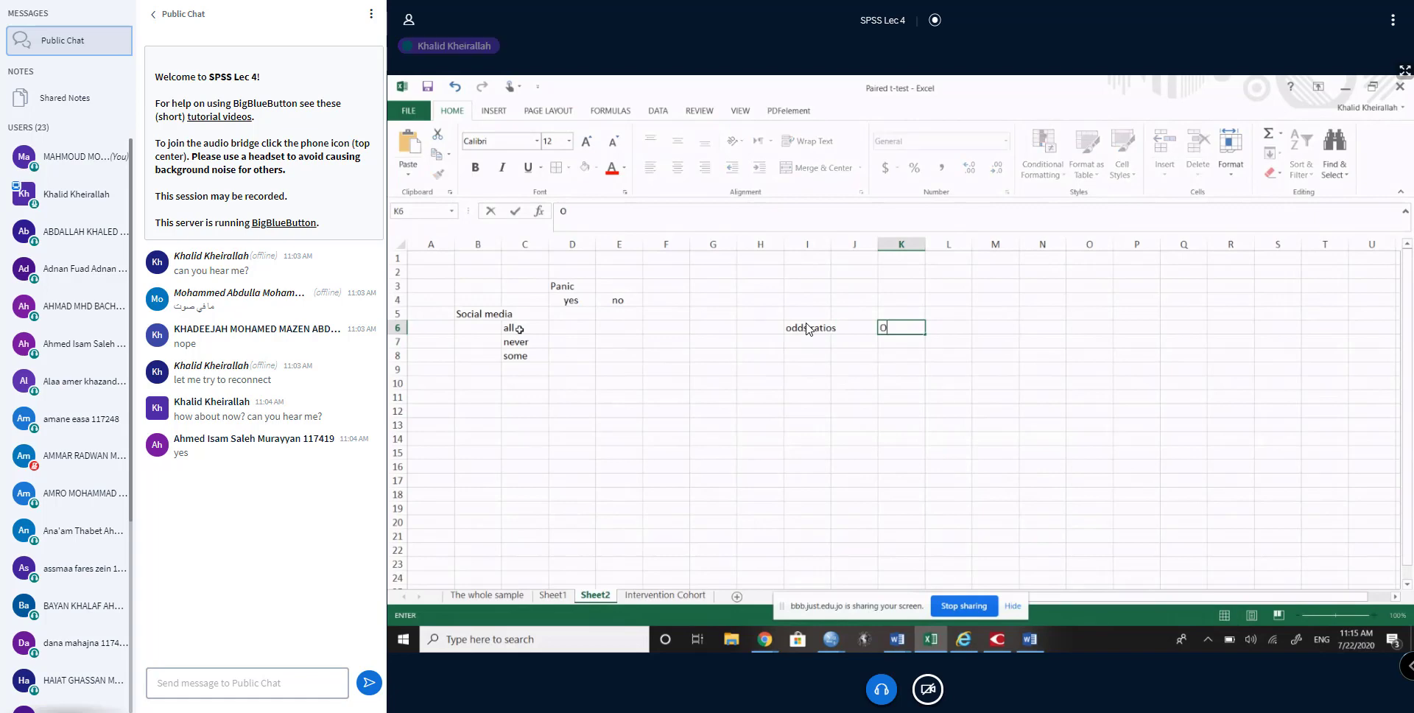
{"action": "type", "text": "D"}
{"action": "key", "text": "BackSpace"}
{"action": "type", "text": "R"}
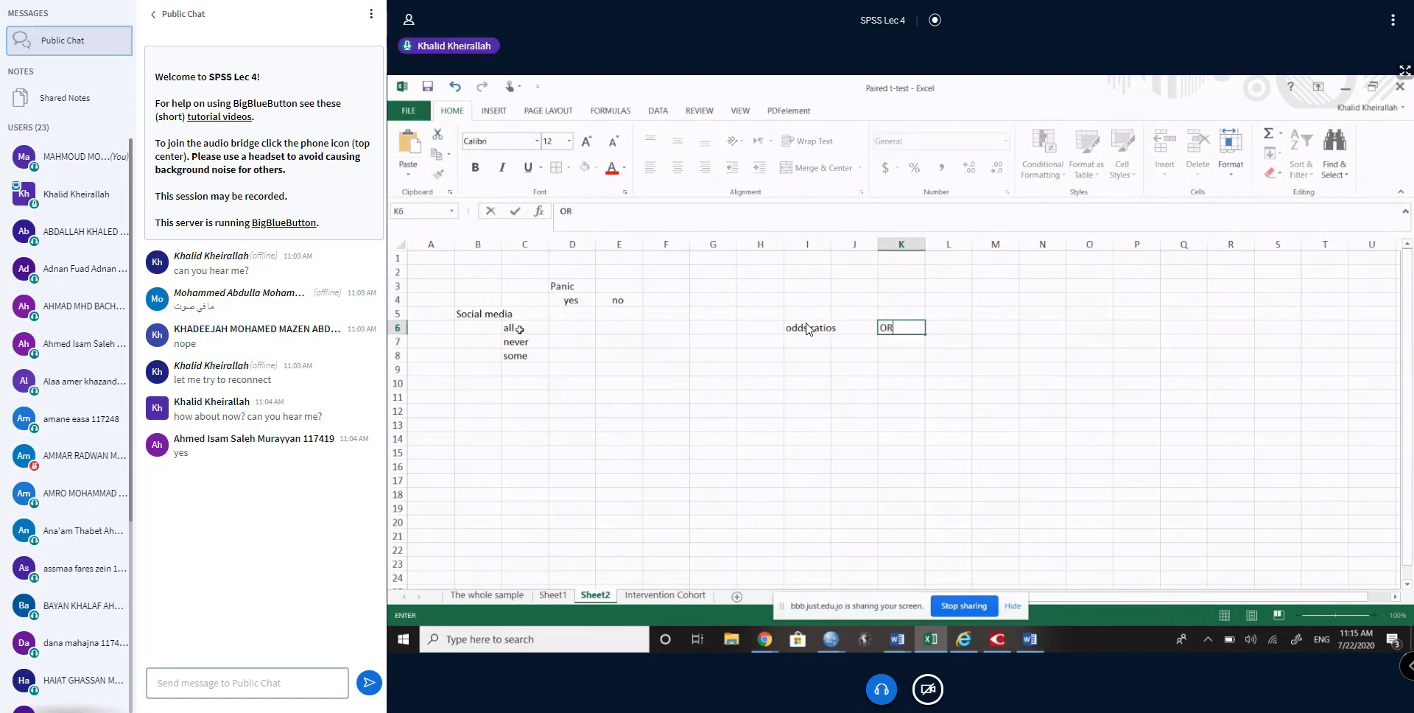
{"action": "key", "text": "Return"}
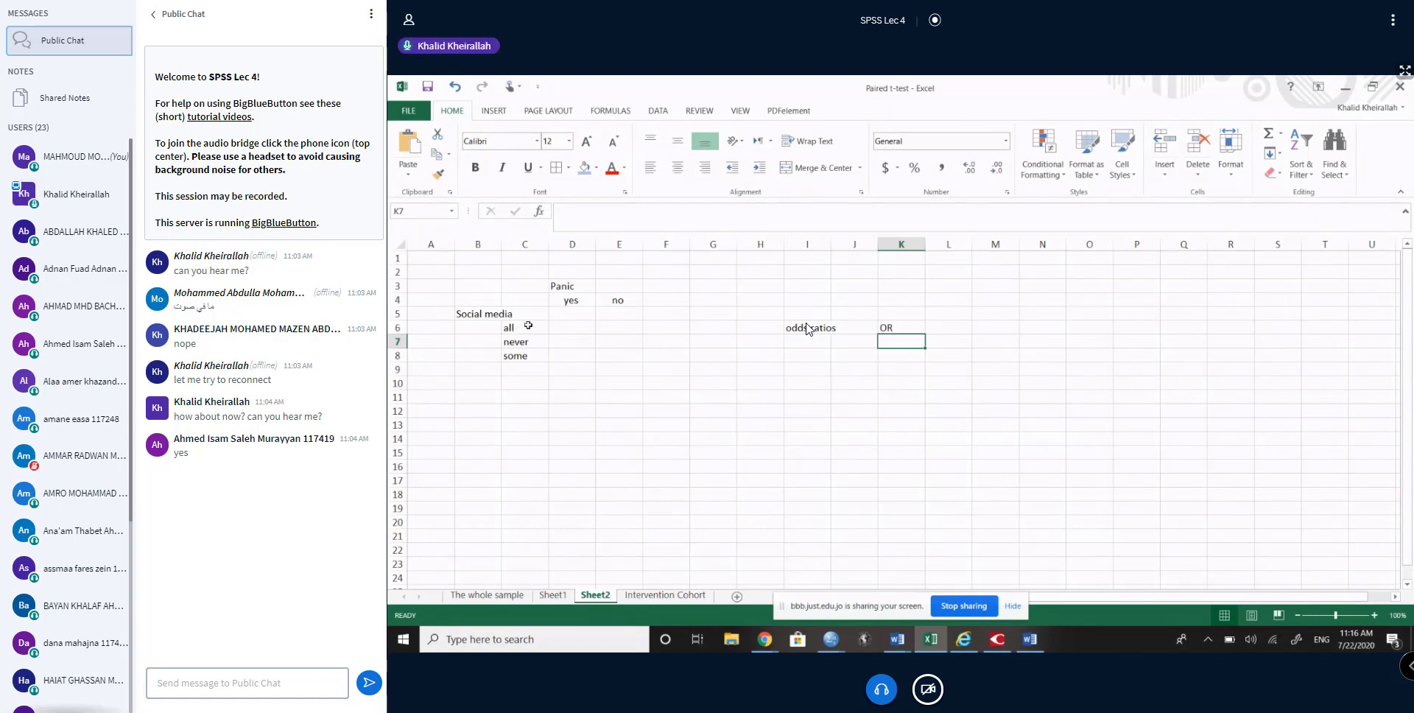
Step: Review the Panic outcome's "yes" category and the social media categories all, never and some in the table layout
{"action": "left_click", "coordinate": [569, 298]}
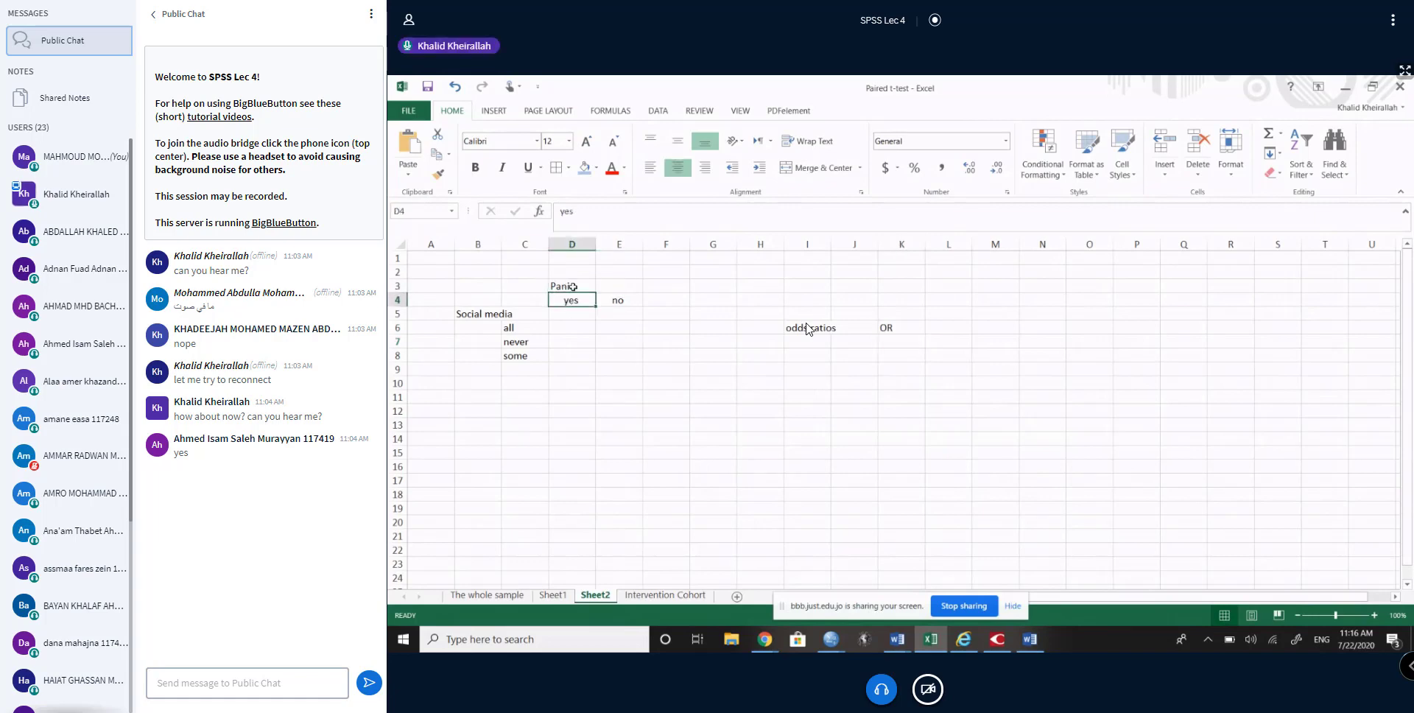
{"action": "left_click", "coordinate": [573, 286]}
{"action": "left_click", "coordinate": [573, 300]}
{"action": "left_click", "coordinate": [532, 343]}
{"action": "left_click", "coordinate": [531, 355]}
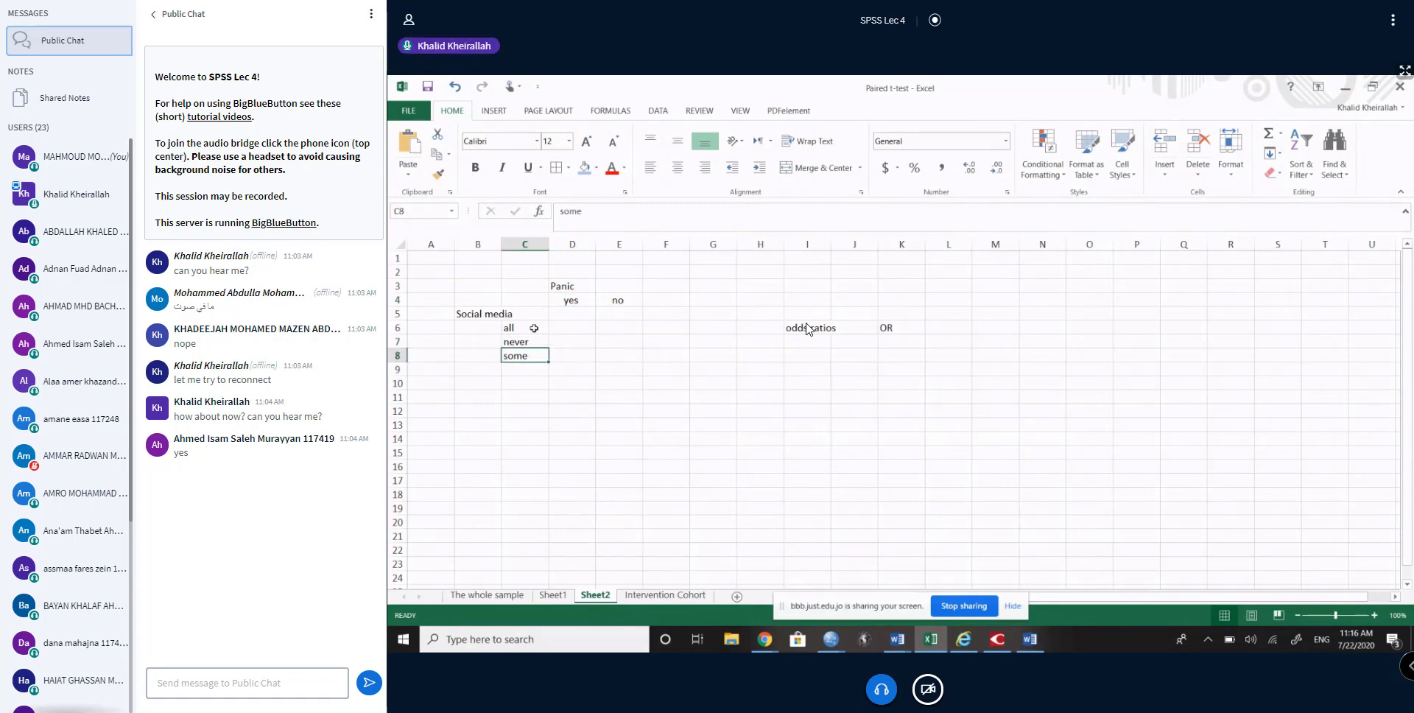
{"action": "left_click", "coordinate": [533, 328]}
{"action": "left_click", "coordinate": [533, 344]}
{"action": "left_click", "coordinate": [535, 358]}
{"action": "left_click", "coordinate": [525, 328]}
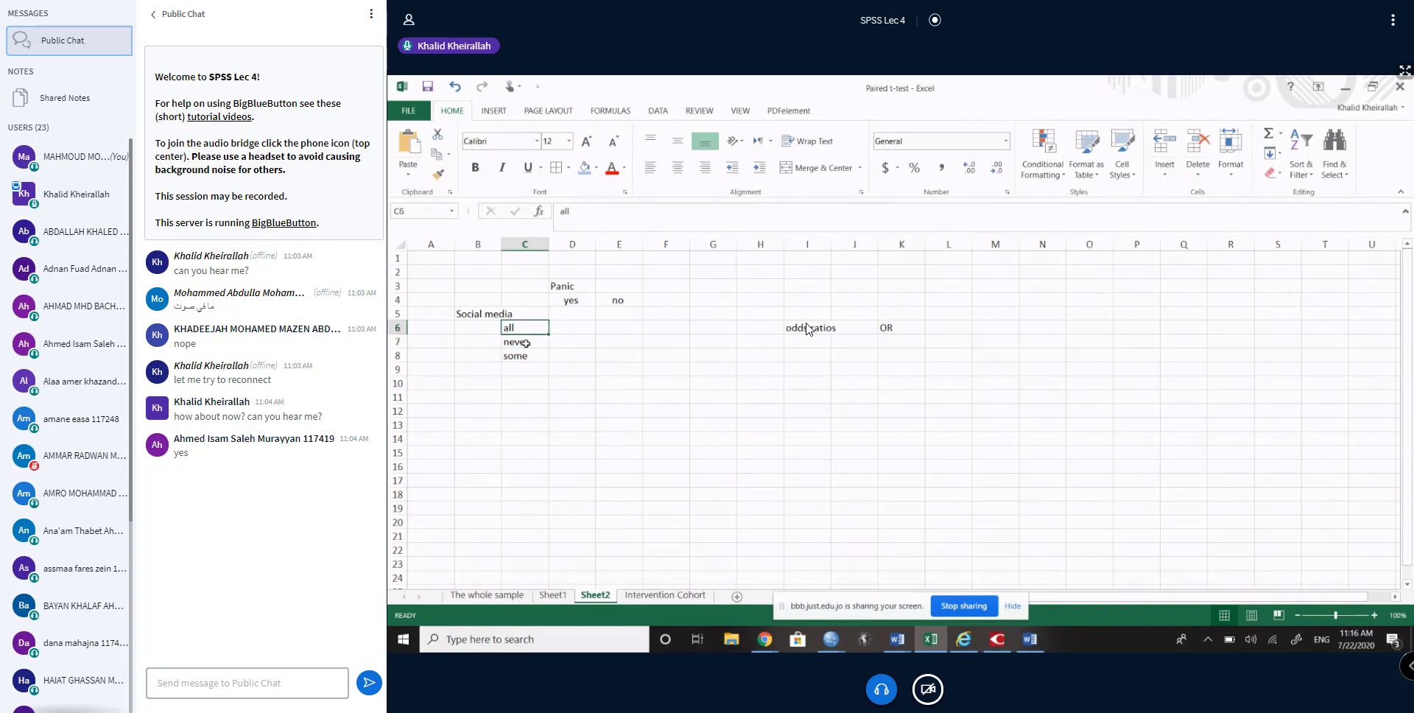
{"action": "left_click", "coordinate": [523, 343]}
{"action": "left_click", "coordinate": [524, 358]}
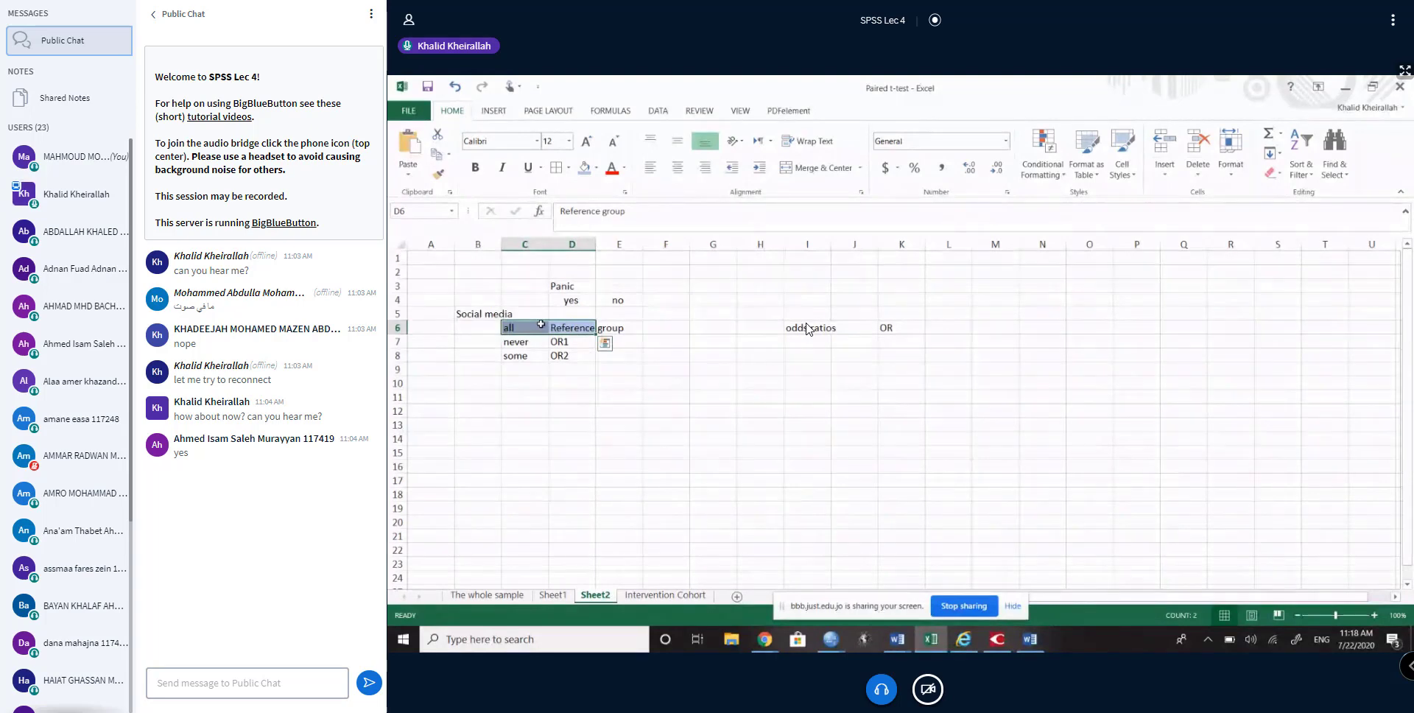
Step: Compare the "never" row marked OR1 with the "all" reference group row for the Panic "yes" outcome
{"action": "left_click", "coordinate": [572, 298]}
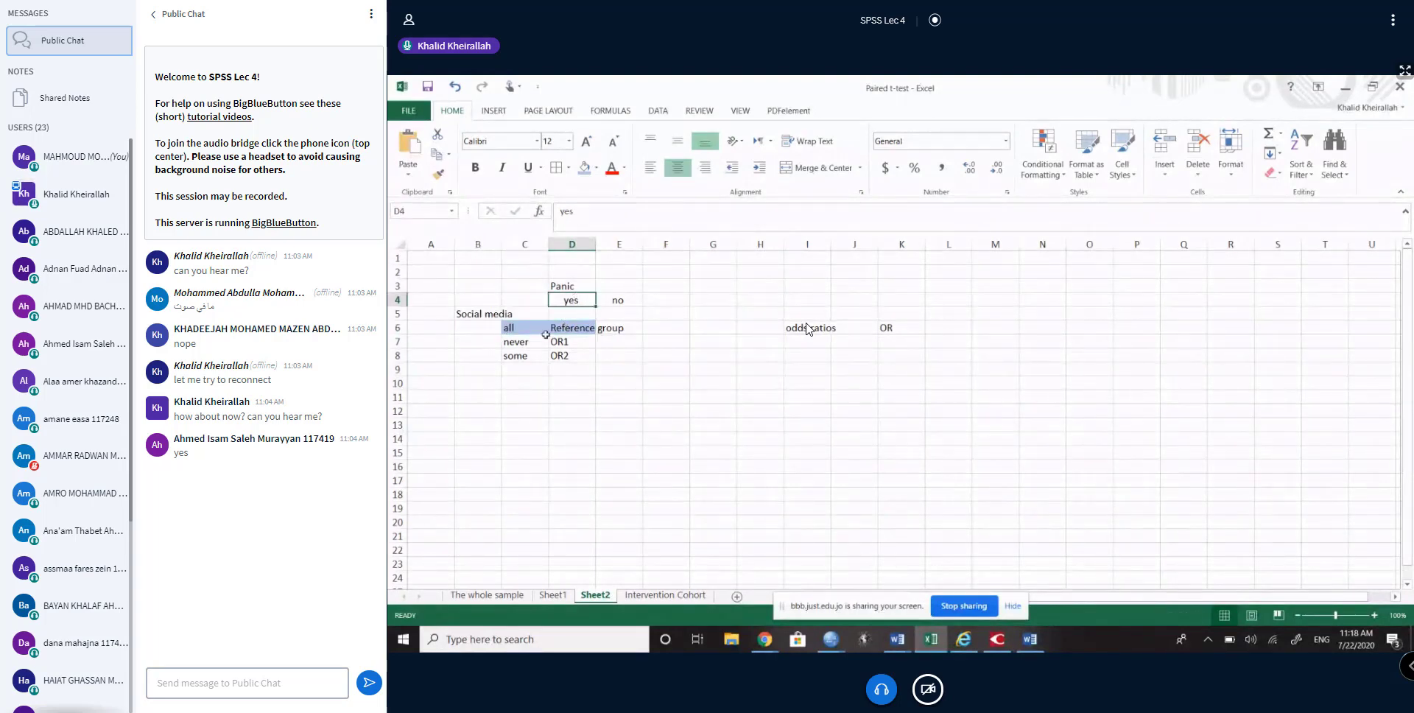
{"action": "left_click_drag", "start_coordinate": [531, 341], "coordinate": [557, 342]}
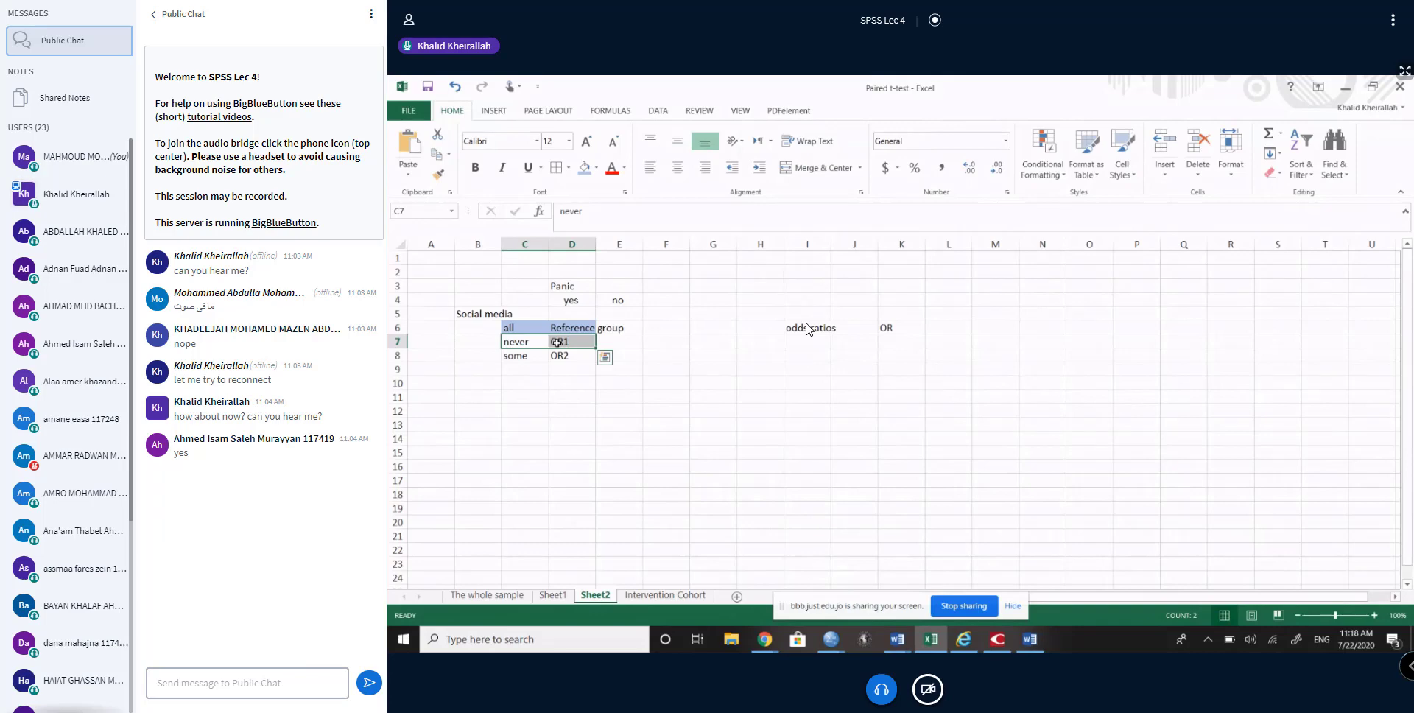
{"action": "left_click_drag", "start_coordinate": [531, 328], "coordinate": [555, 328]}
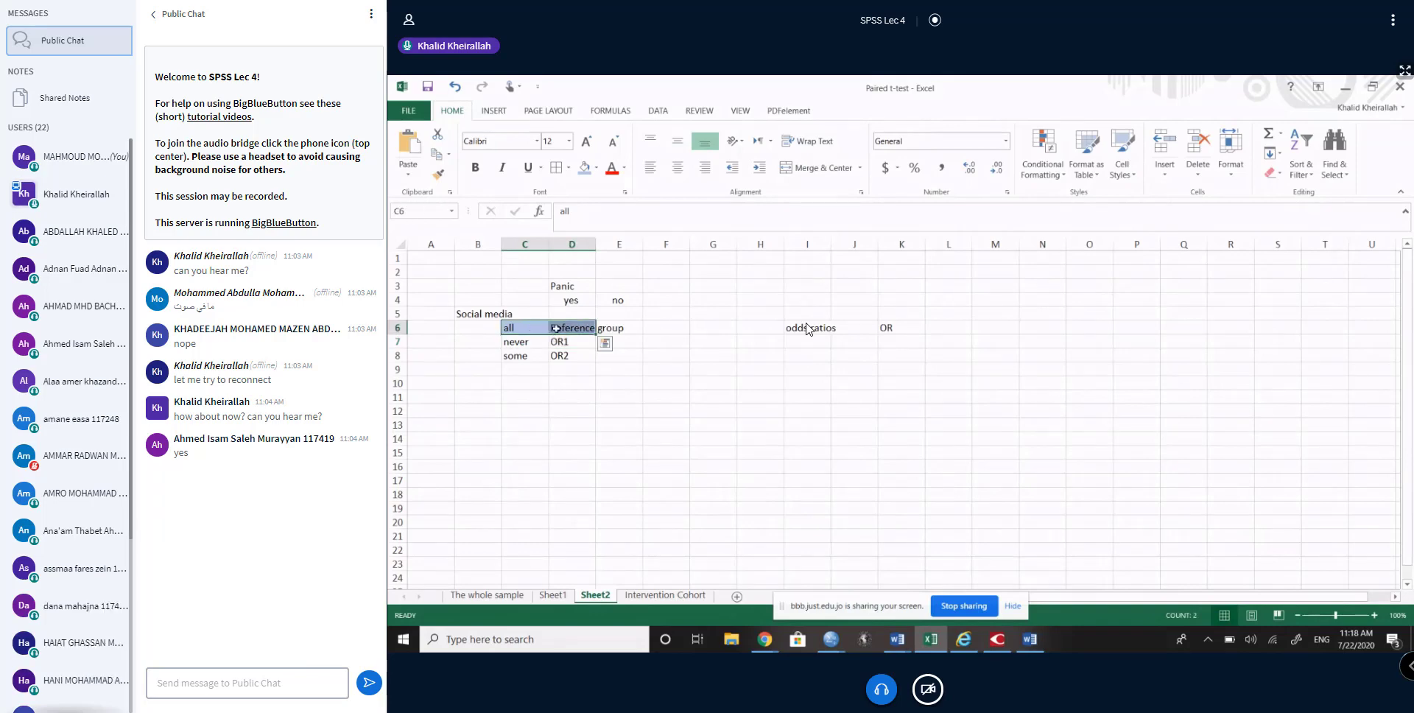
Step: Switch to the SPSS Statistics Viewer and open a Binary Logistic regression analysis
{"action": "left_click", "coordinate": [764, 639]}
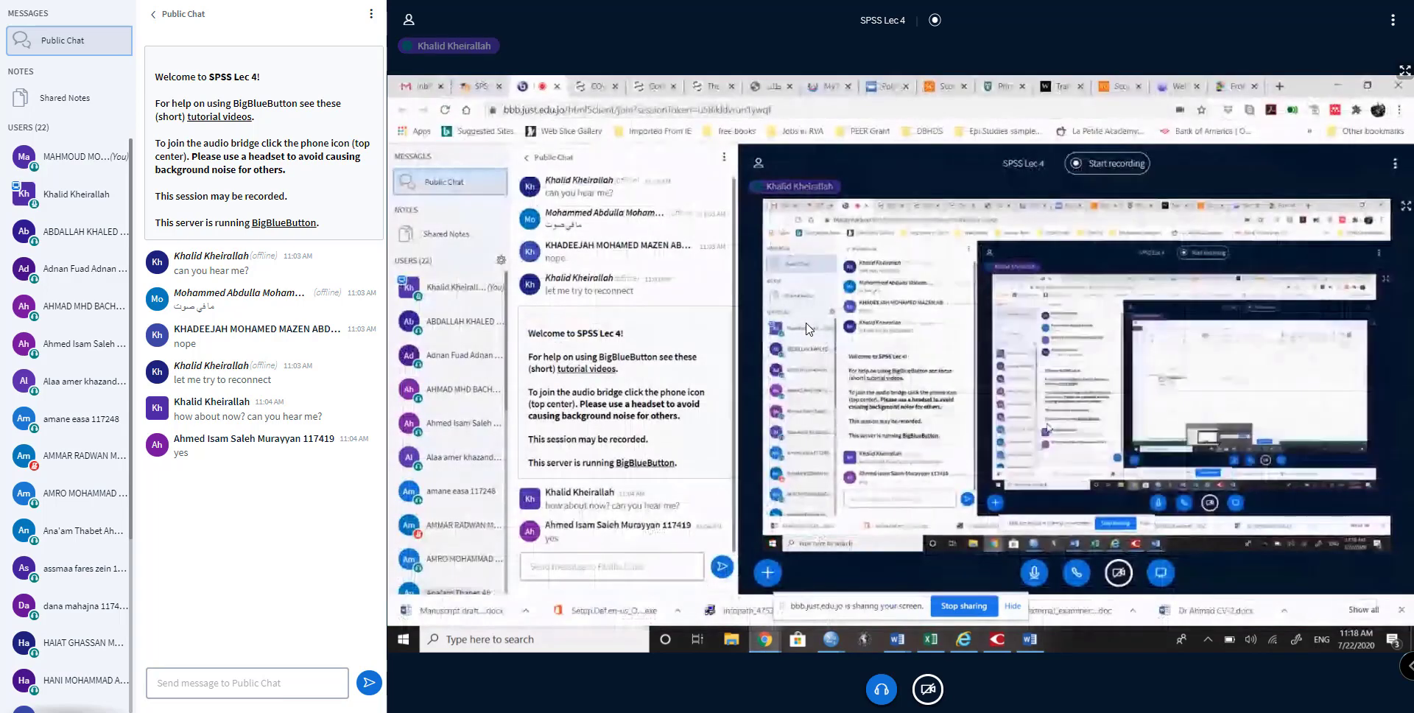
{"action": "mouse_move", "coordinate": [831, 639]}
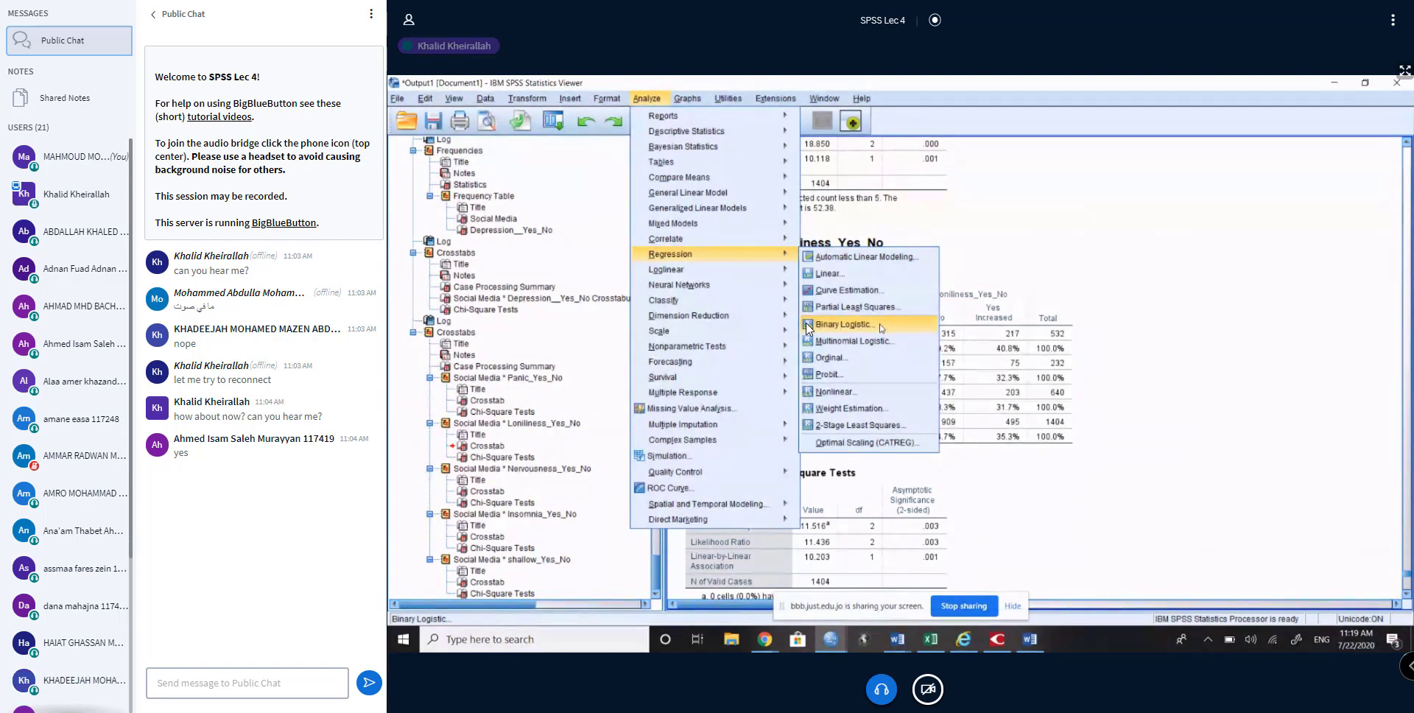
{"action": "left_click", "coordinate": [806, 325]}
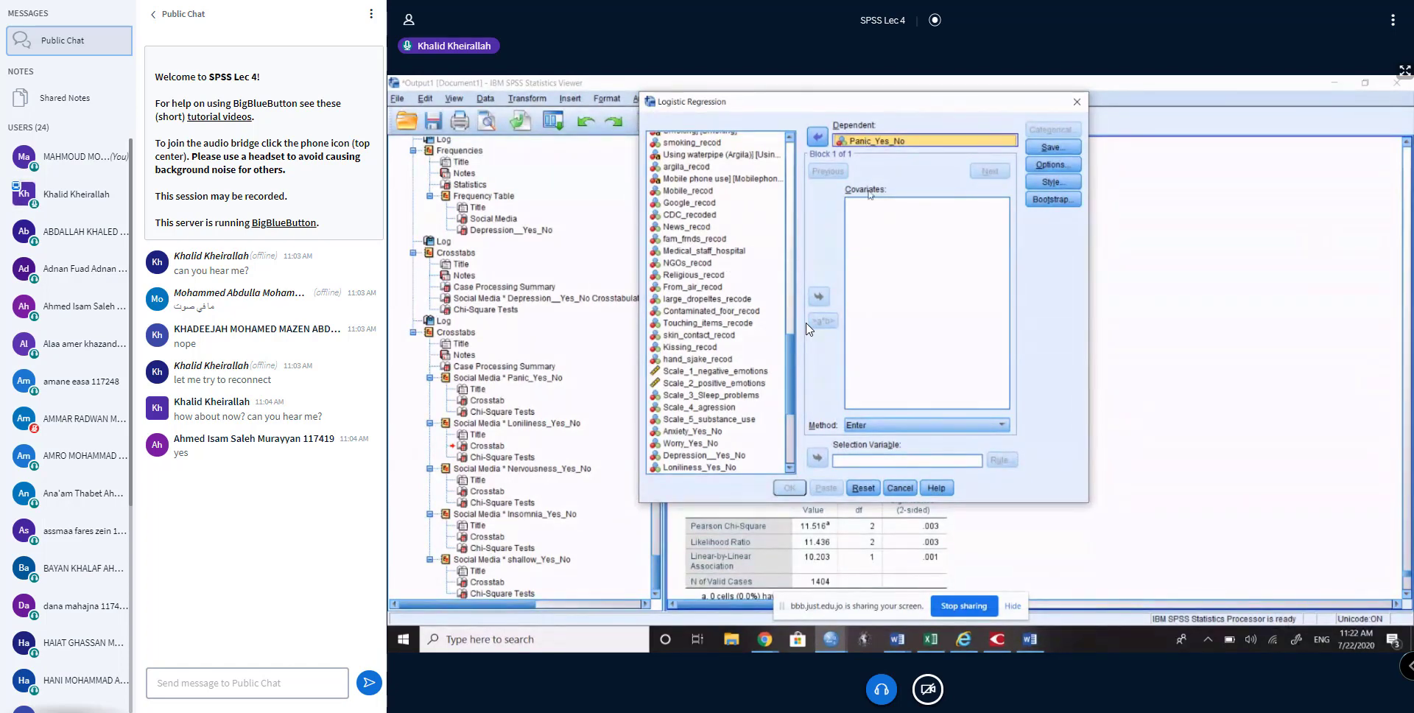
Step: Add the recoded Social Media variable as a covariate of the logistic regression for Panic_Yes_No
{"action": "left_click", "coordinate": [708, 270]}
{"action": "scroll", "coordinate": [708, 270], "scroll_direction": "down", "scroll_amount": 6}
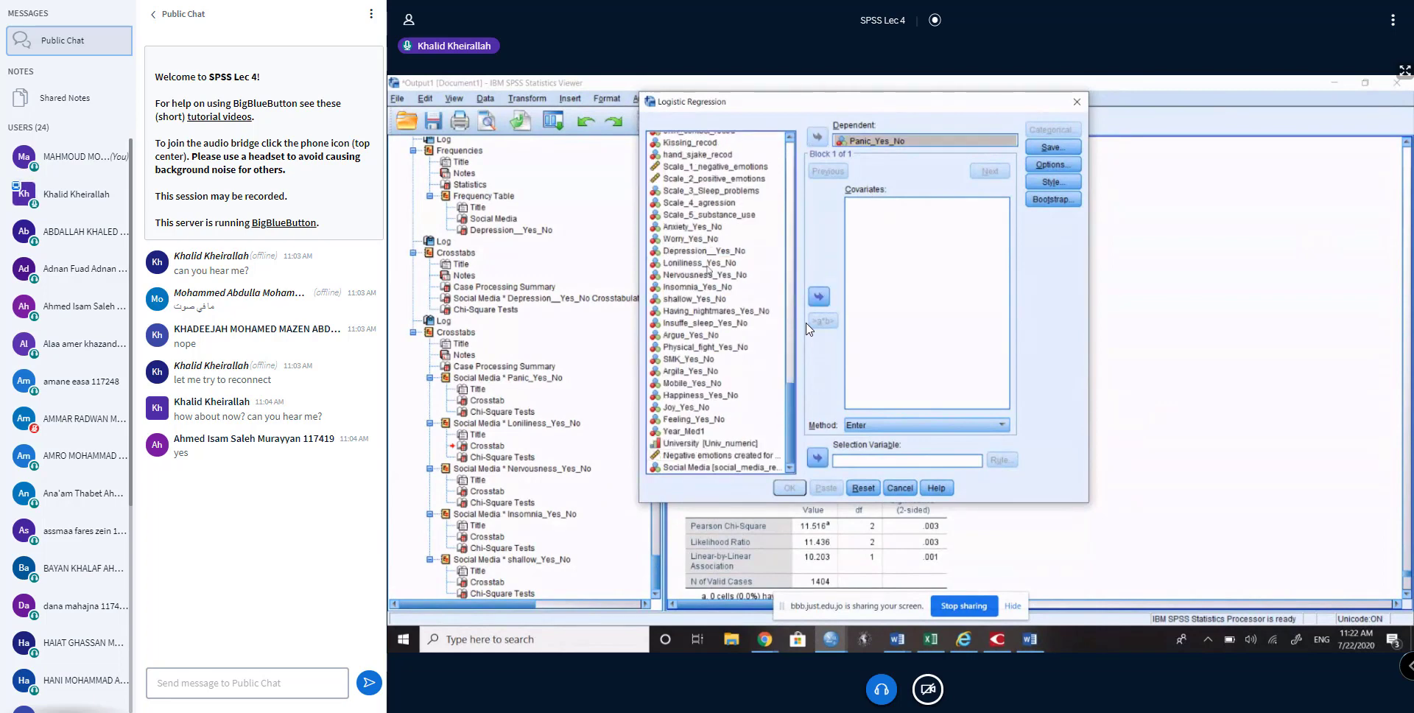
{"action": "left_click", "coordinate": [718, 468]}
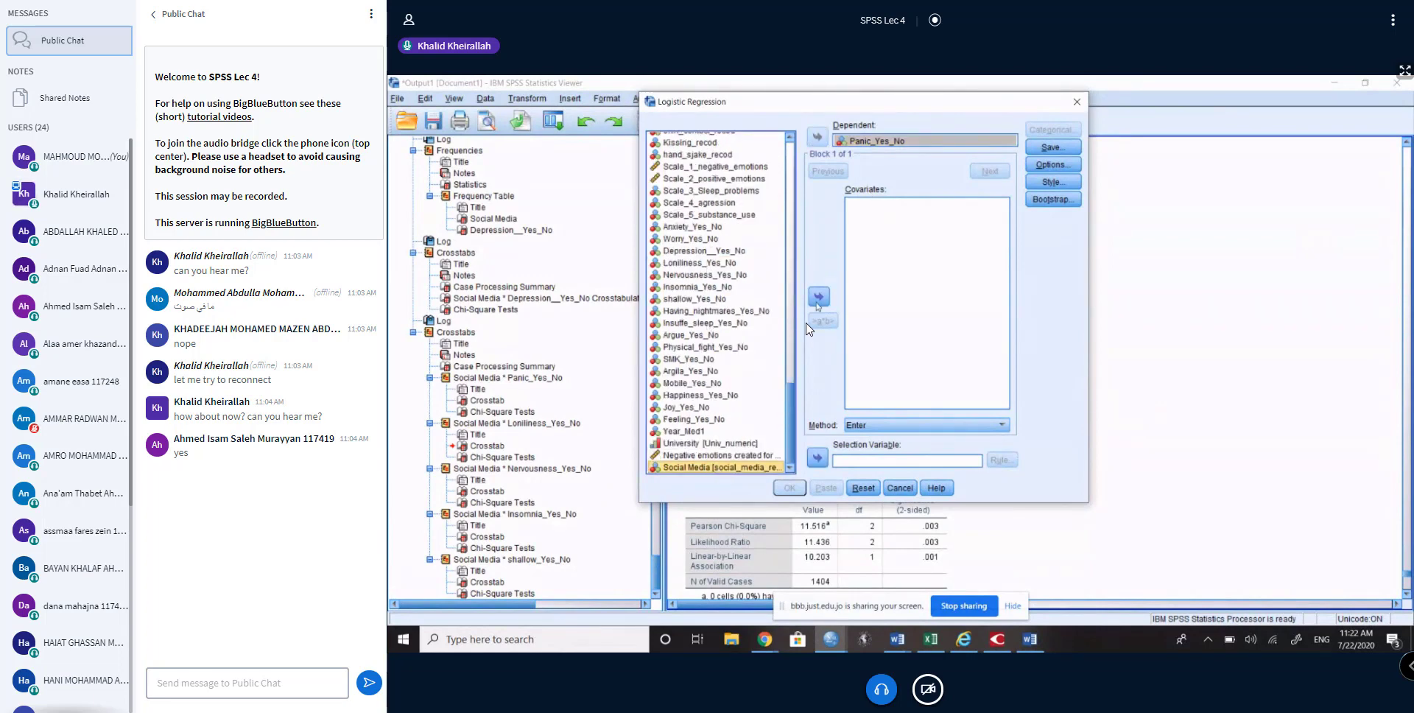
{"action": "left_click", "coordinate": [817, 297]}
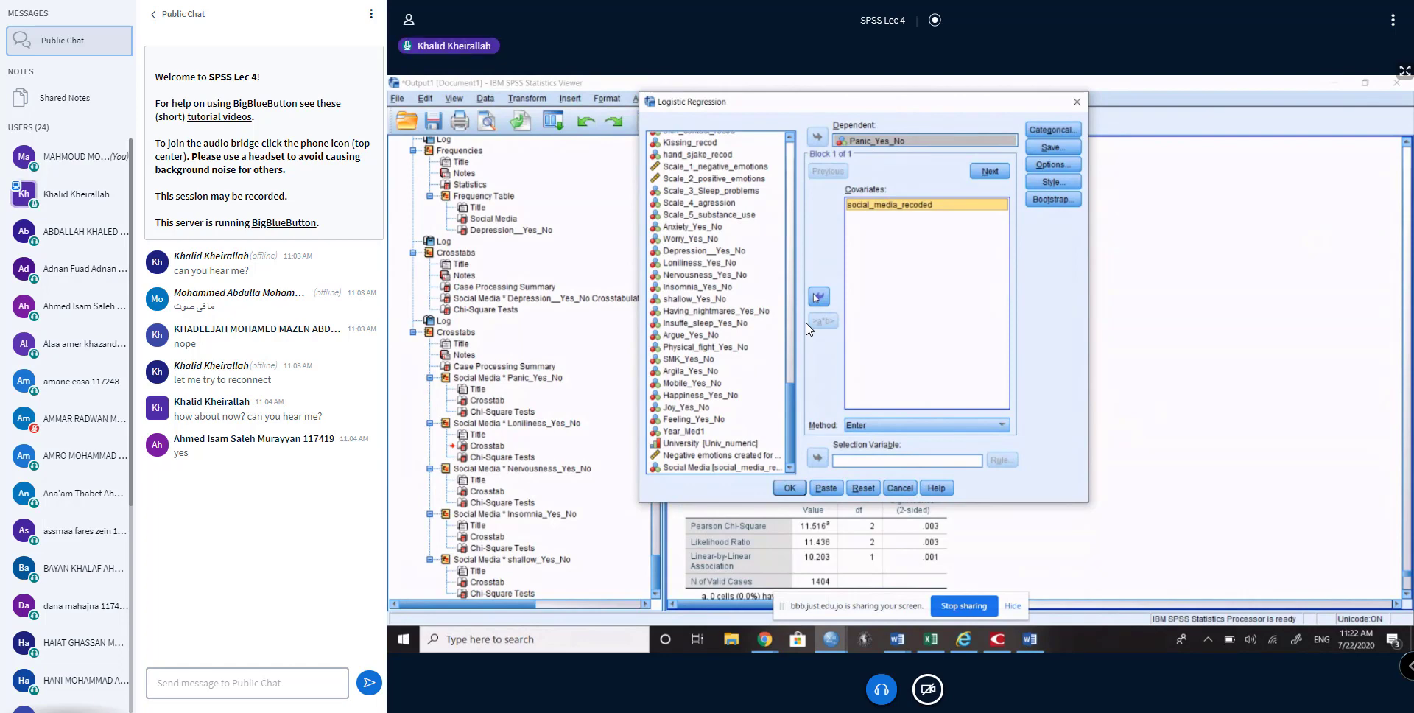
Step: Define social_media_recoded as a categorical covariate with Indicator contrast and apply First as its reference category
{"action": "left_click", "coordinate": [1049, 131]}
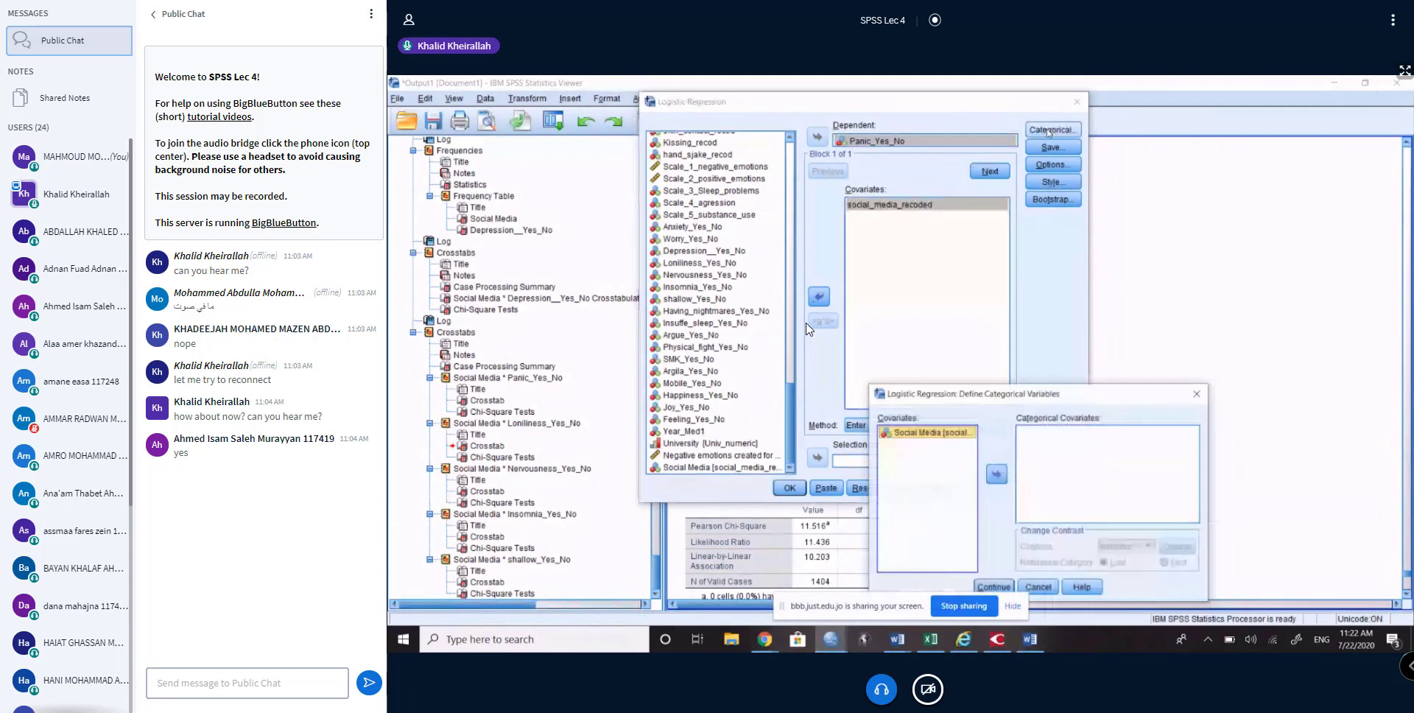
{"action": "left_click", "coordinate": [996, 473]}
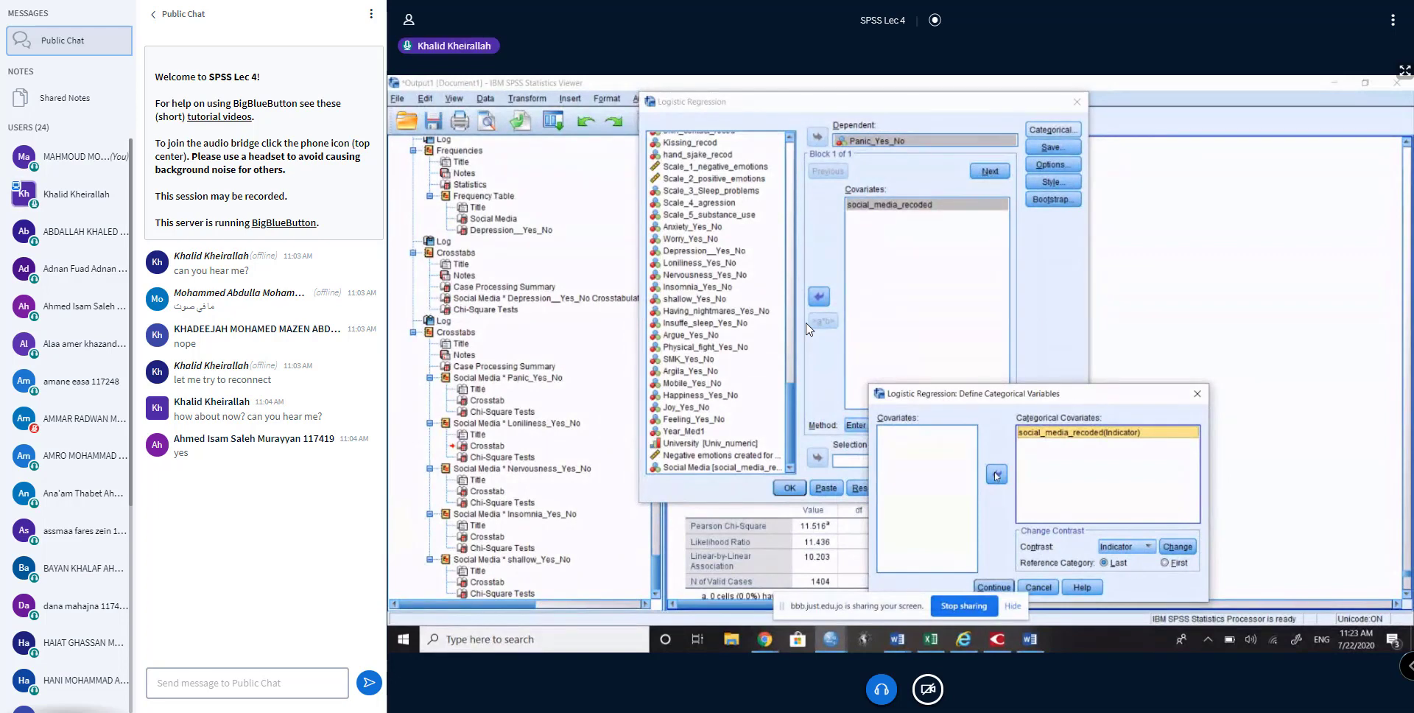
{"action": "left_click_drag", "start_coordinate": [1094, 395], "coordinate": [1016, 274]}
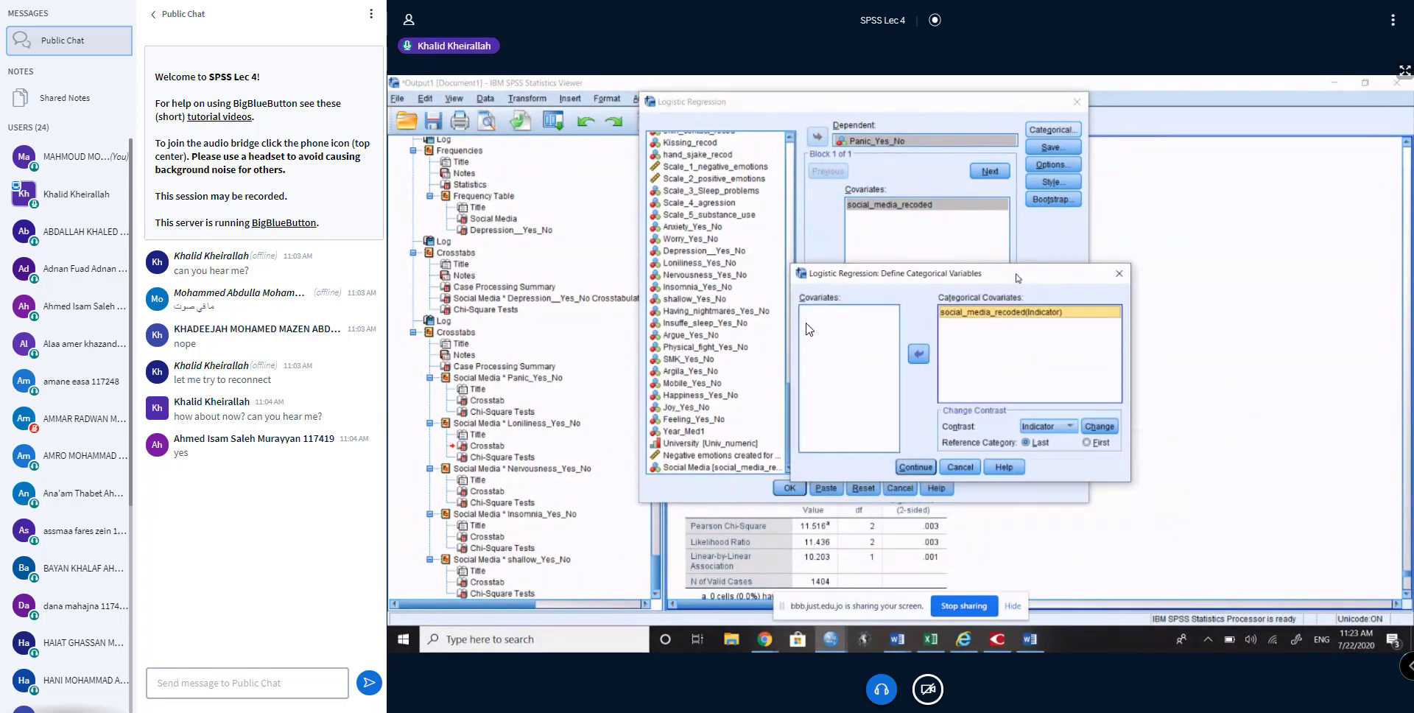
{"action": "left_click", "coordinate": [1087, 443]}
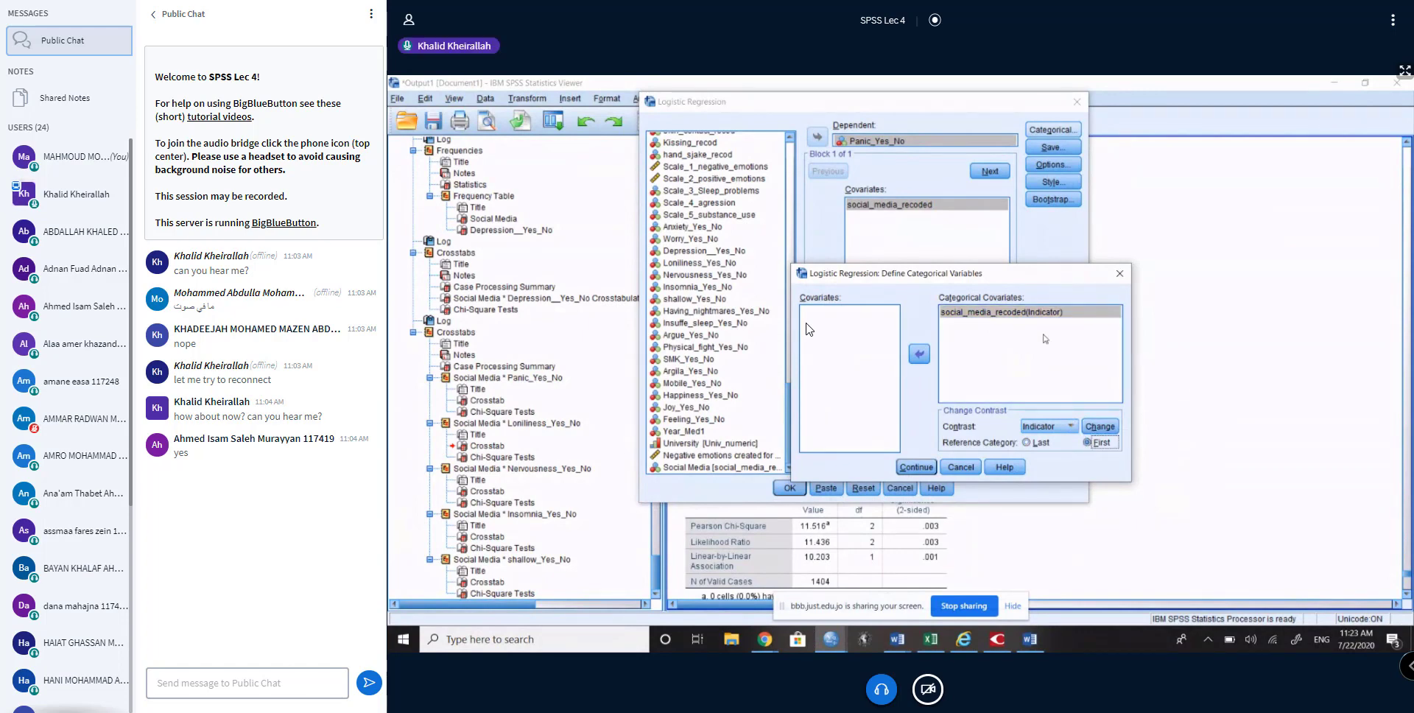
{"action": "left_click", "coordinate": [1102, 427]}
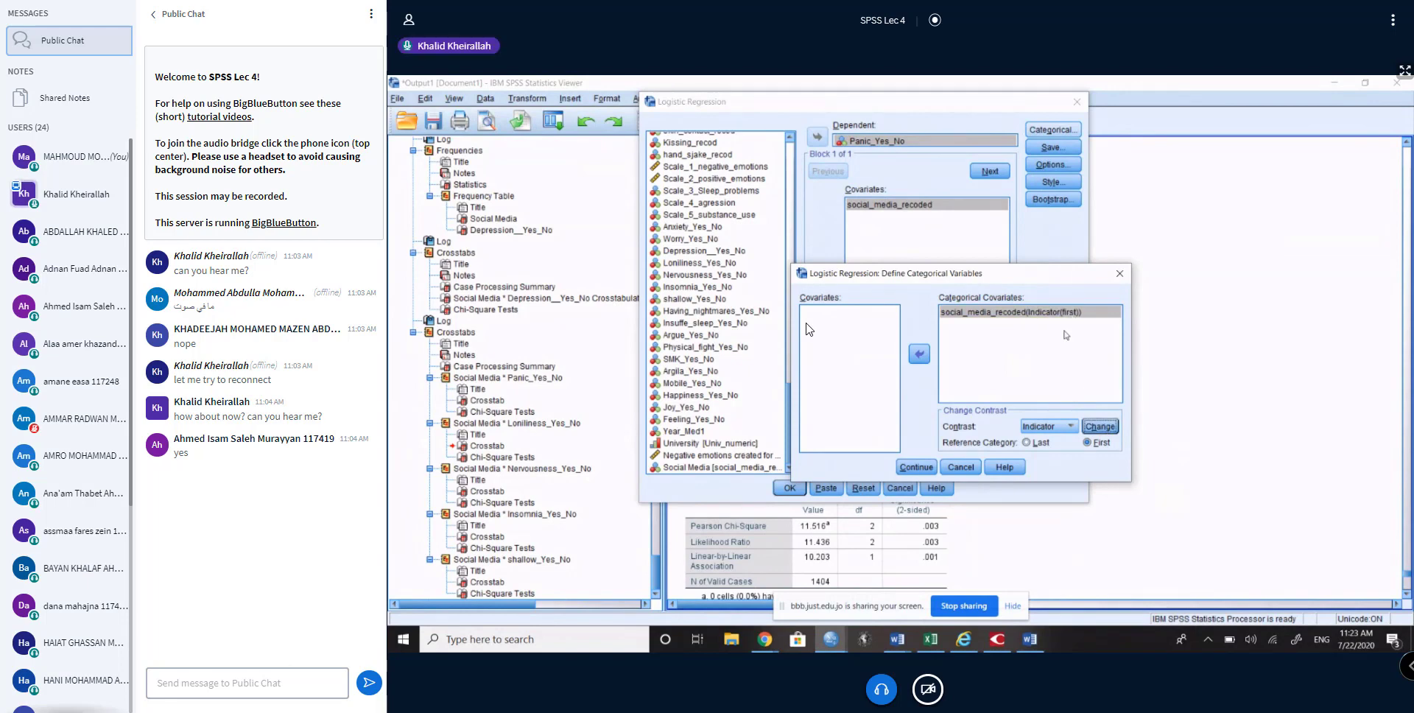
Step: Switch to the Excel odds ratio sheet and clear column E containing the "no" outcome
{"action": "left_click", "coordinate": [931, 640]}
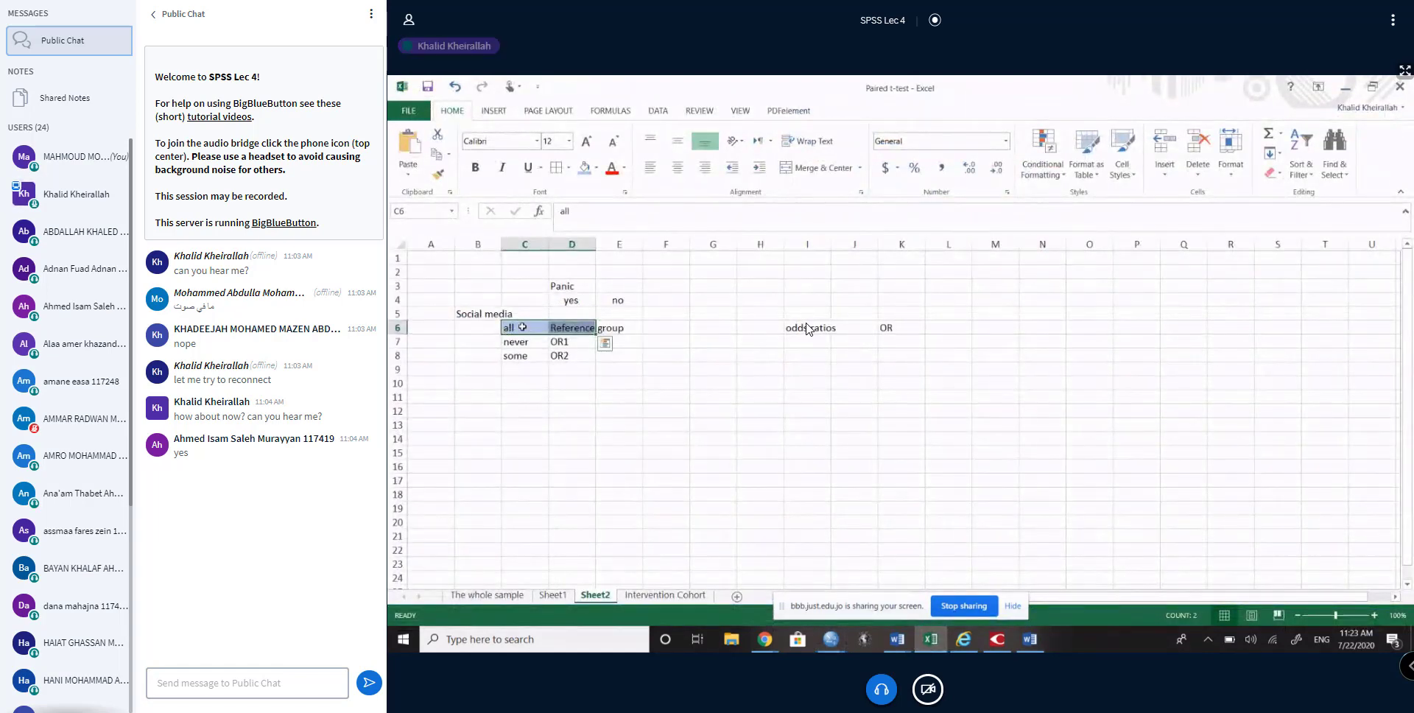
{"action": "left_click_drag", "start_coordinate": [522, 328], "coordinate": [604, 328]}
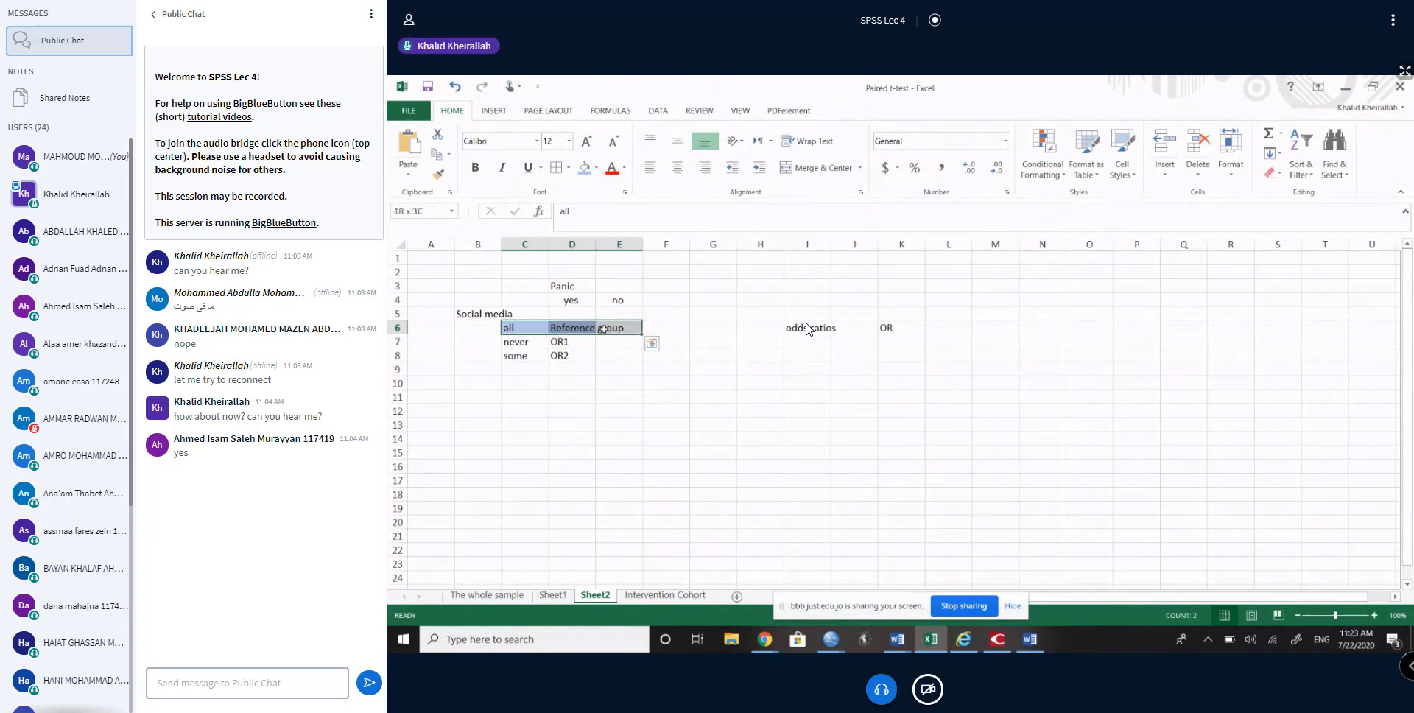
{"action": "left_click", "coordinate": [620, 244]}
{"action": "key", "text": "Delete"}
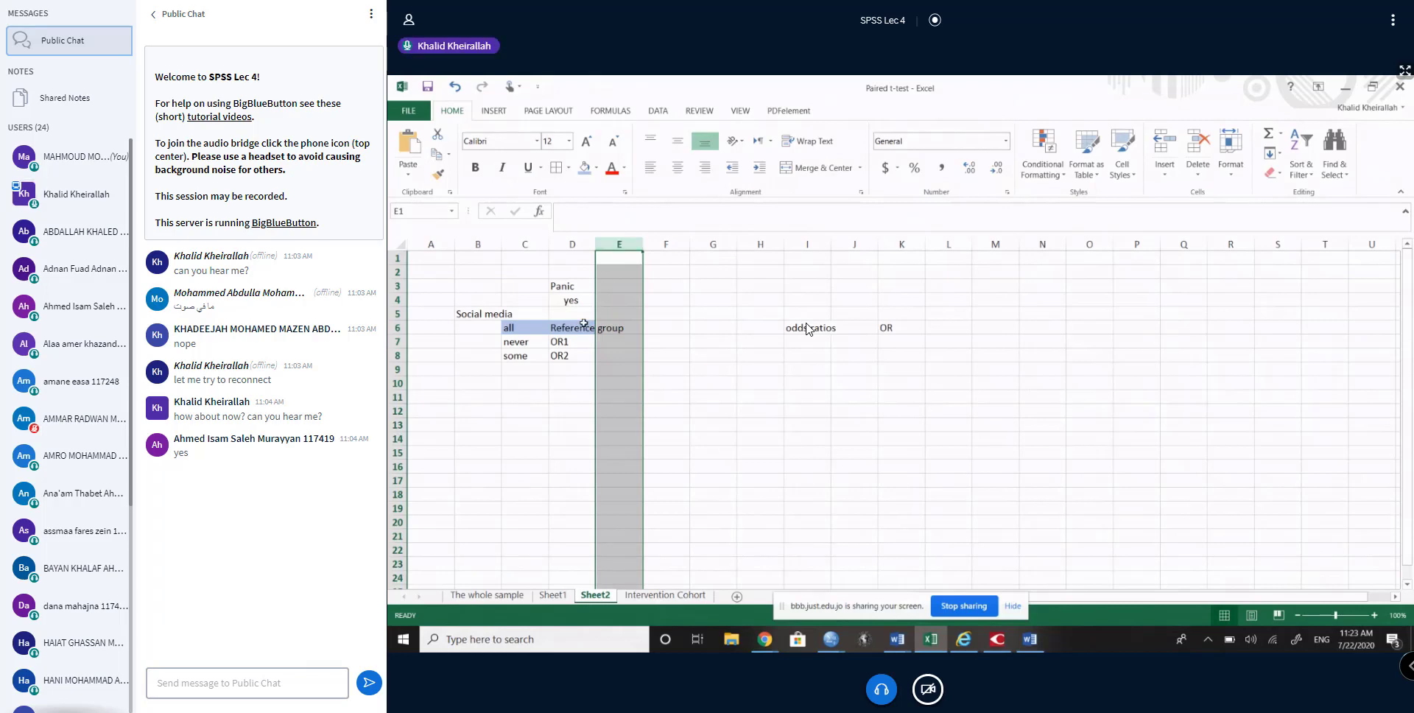
Step: Replace the "yes" heading under Panic in cell D4 with "OR"
{"action": "mouse_move", "coordinate": [579, 338]}
{"action": "left_mouse_down"}
{"action": "mouse_move", "coordinate": [571, 356]}
{"action": "mouse_move", "coordinate": [573, 327]}
{"action": "left_mouse_up"}
{"action": "left_click", "coordinate": [571, 299]}
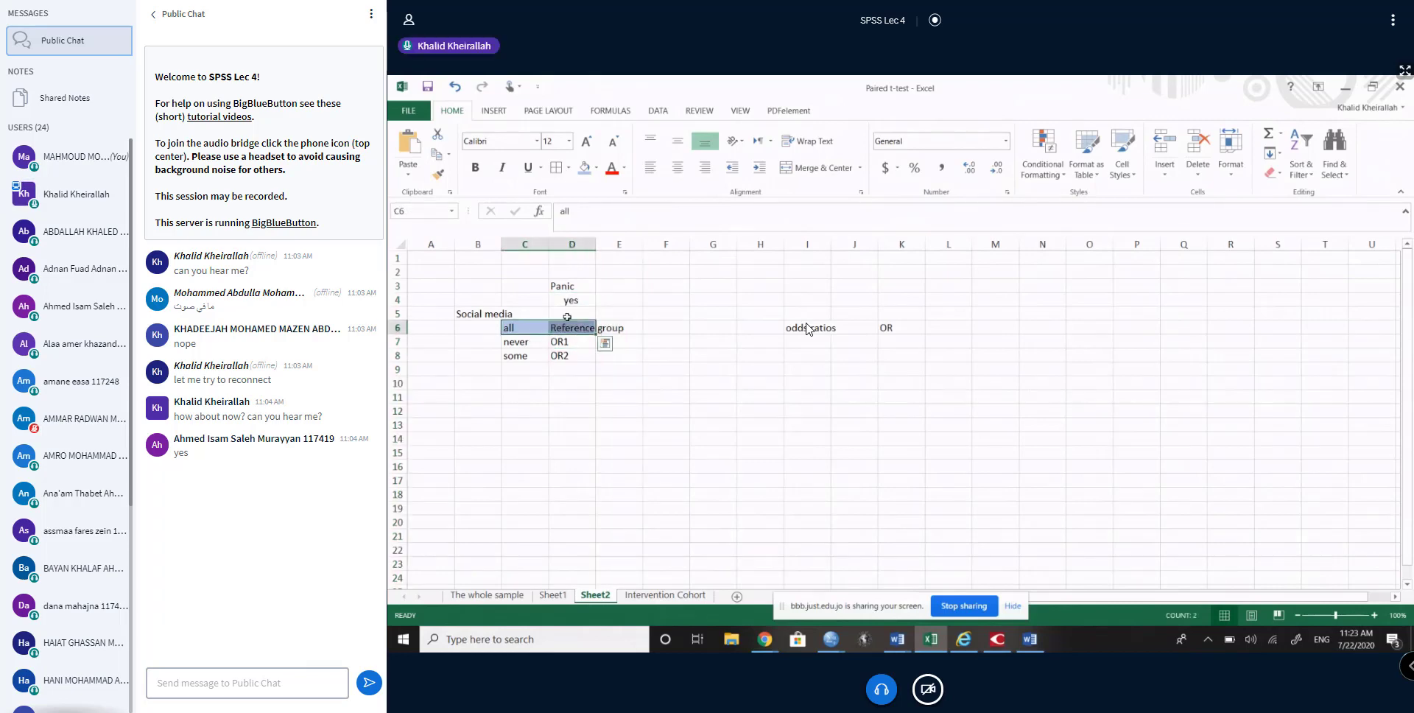
{"action": "left_click", "coordinate": [570, 299]}
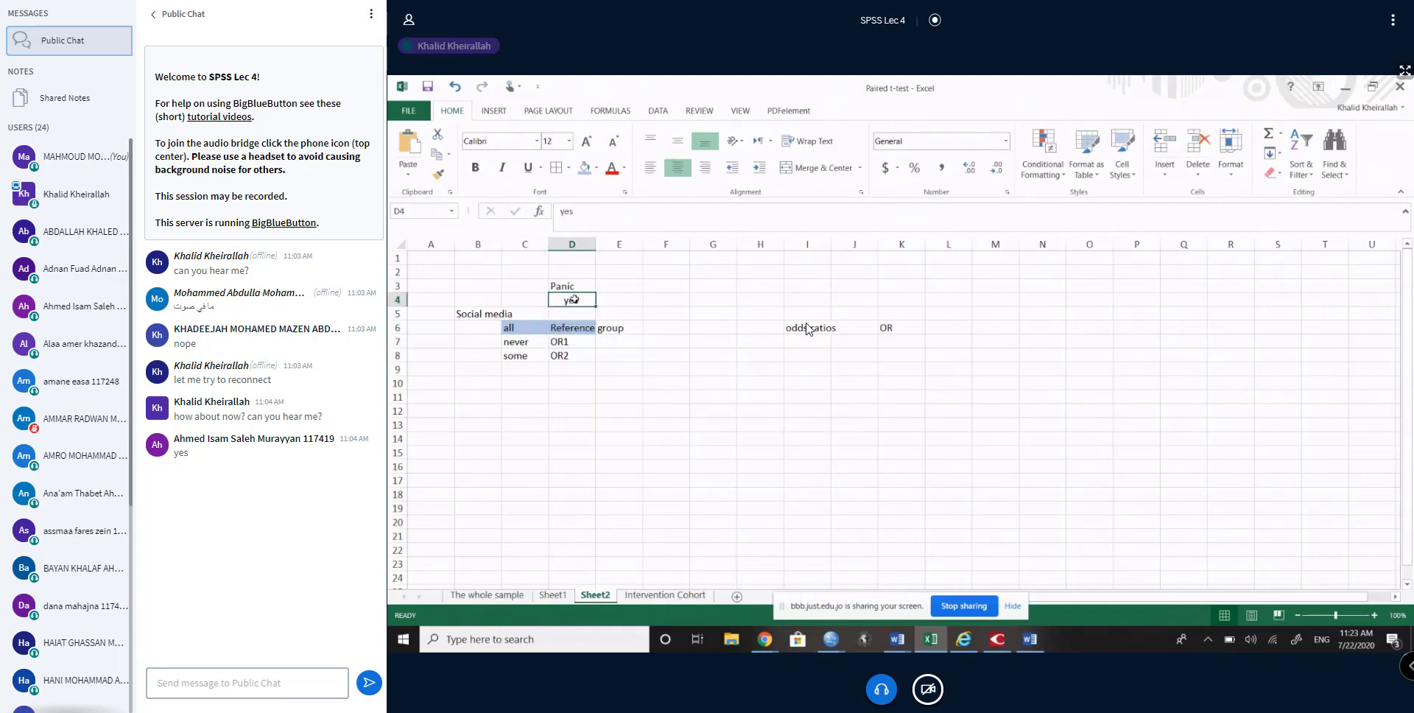
{"action": "type", "text": "od"}
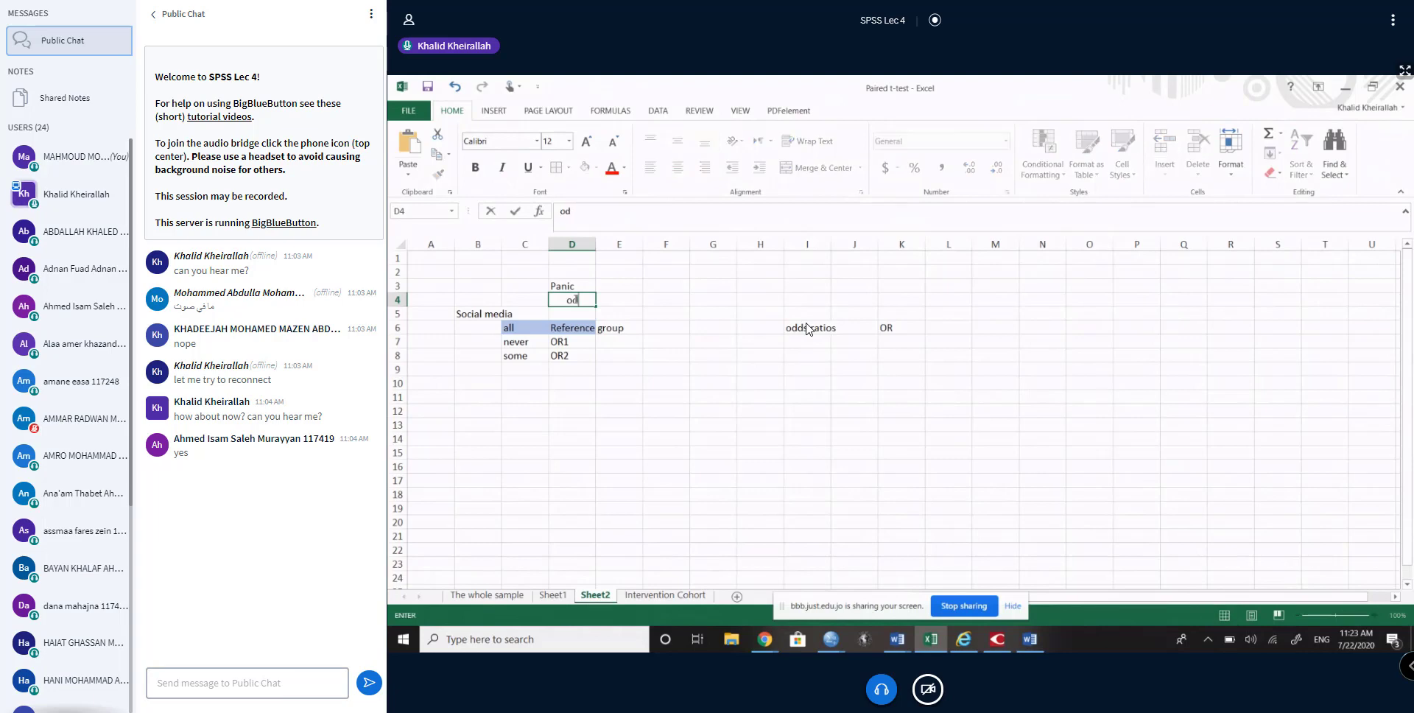
{"action": "type", "text": "ds ratio"}
{"action": "key", "text": "BackSpace"}
{"action": "key", "text": "BackSpace"}
{"action": "key", "text": "BackSpace"}
{"action": "key", "text": "BackSpace"}
{"action": "key", "text": "BackSpace"}
{"action": "key", "text": "BackSpace"}
{"action": "key", "text": "BackSpace"}
{"action": "key", "text": "BackSpace"}
{"action": "key", "text": "BackSpace"}
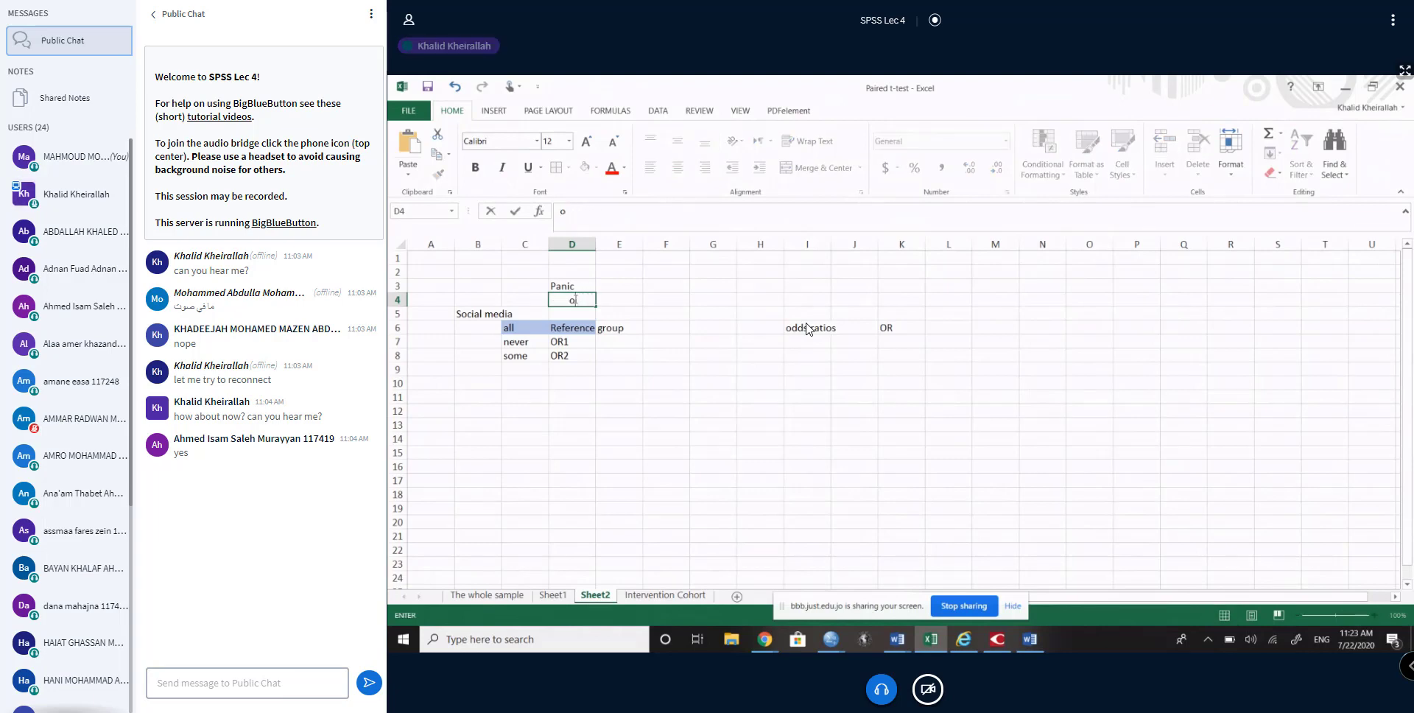
{"action": "type", "text": "OR"}
Step: Delete the OR1 and OR2 entries beside "never" and "some" in cells D7 and D8
{"action": "key", "text": "Right"}
{"action": "key", "text": "Down"}
{"action": "key", "text": "Down"}
{"action": "key", "text": "Down"}
{"action": "key", "text": "Left"}
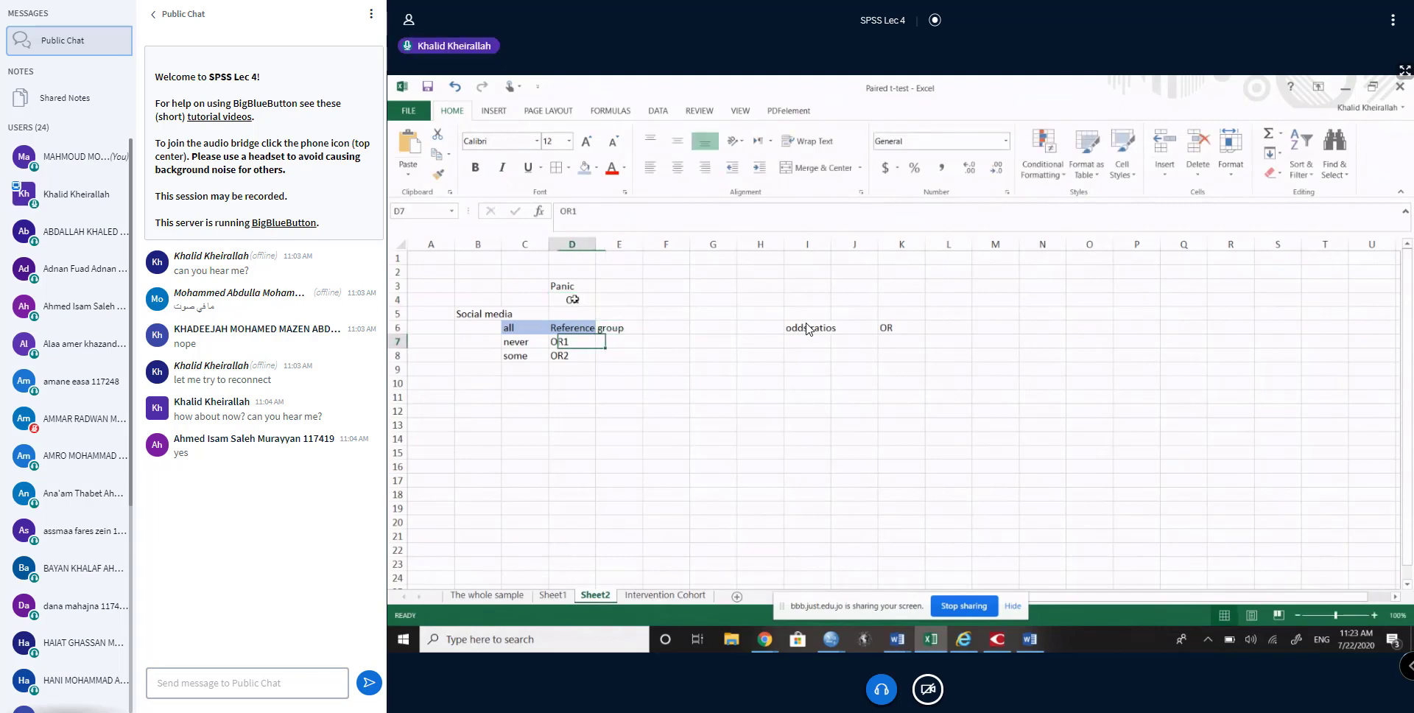
{"action": "key", "text": "Delete"}
{"action": "key", "text": "Down"}
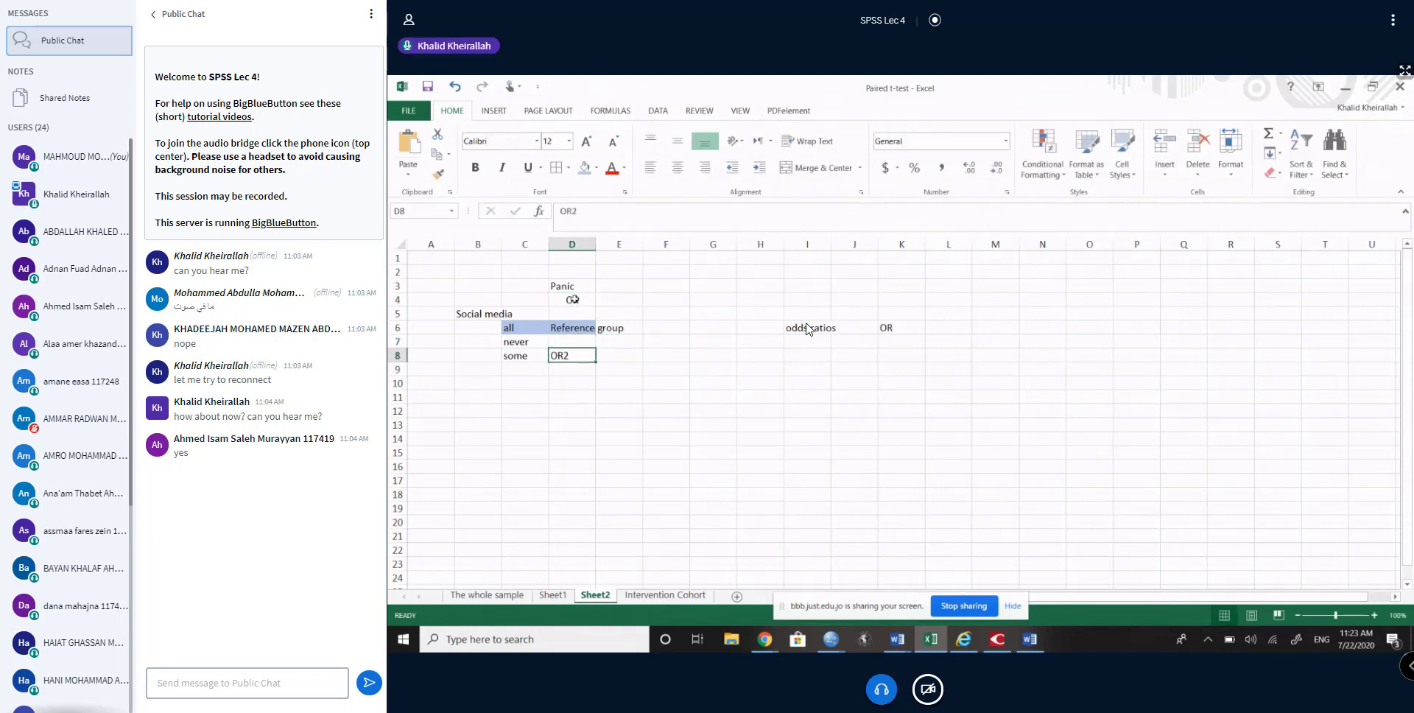
{"action": "key", "text": "Delete"}
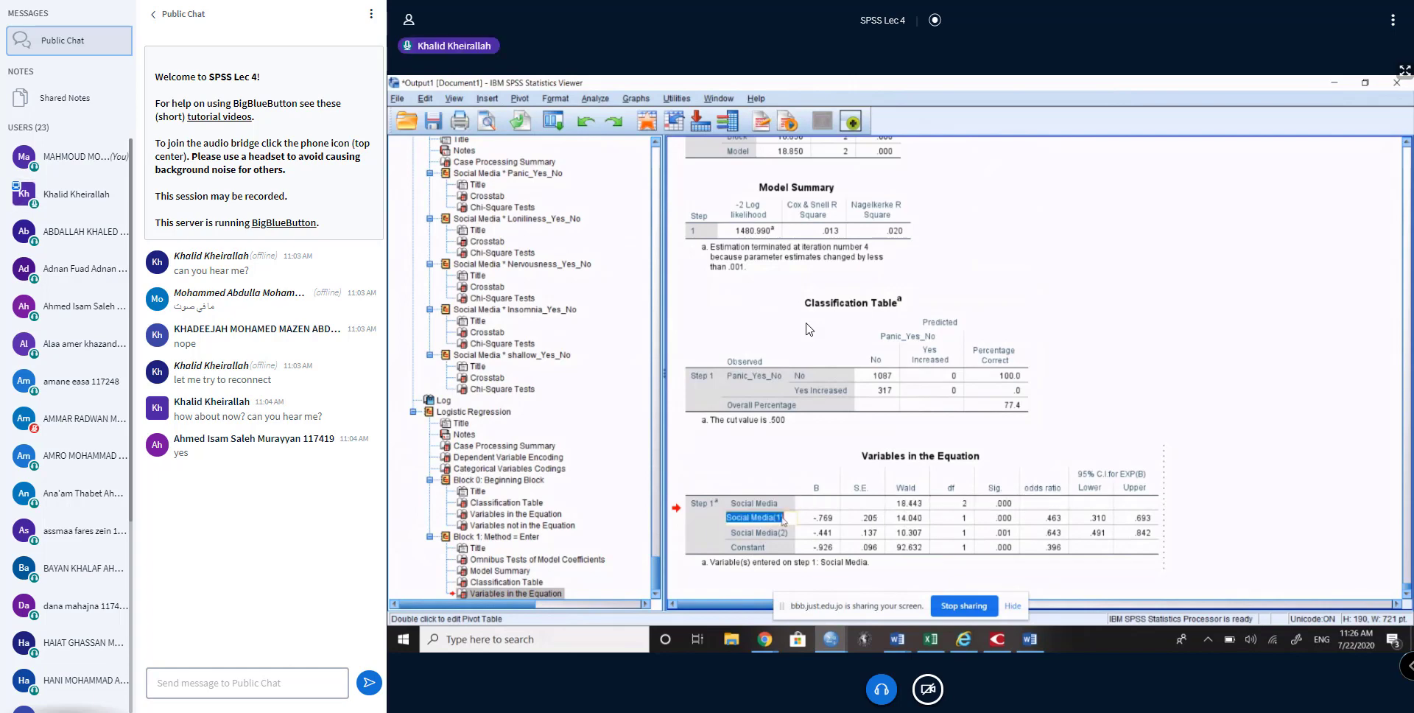
Step: Relabel the Social Media(1) row of the Variables in the Equation table as "Social Media NEVER"
{"action": "key", "text": "BackSpace"}
{"action": "key", "text": "BackSpace"}
{"action": "key", "text": "BackSpace"}
{"action": "type", "text": "NEVER"}
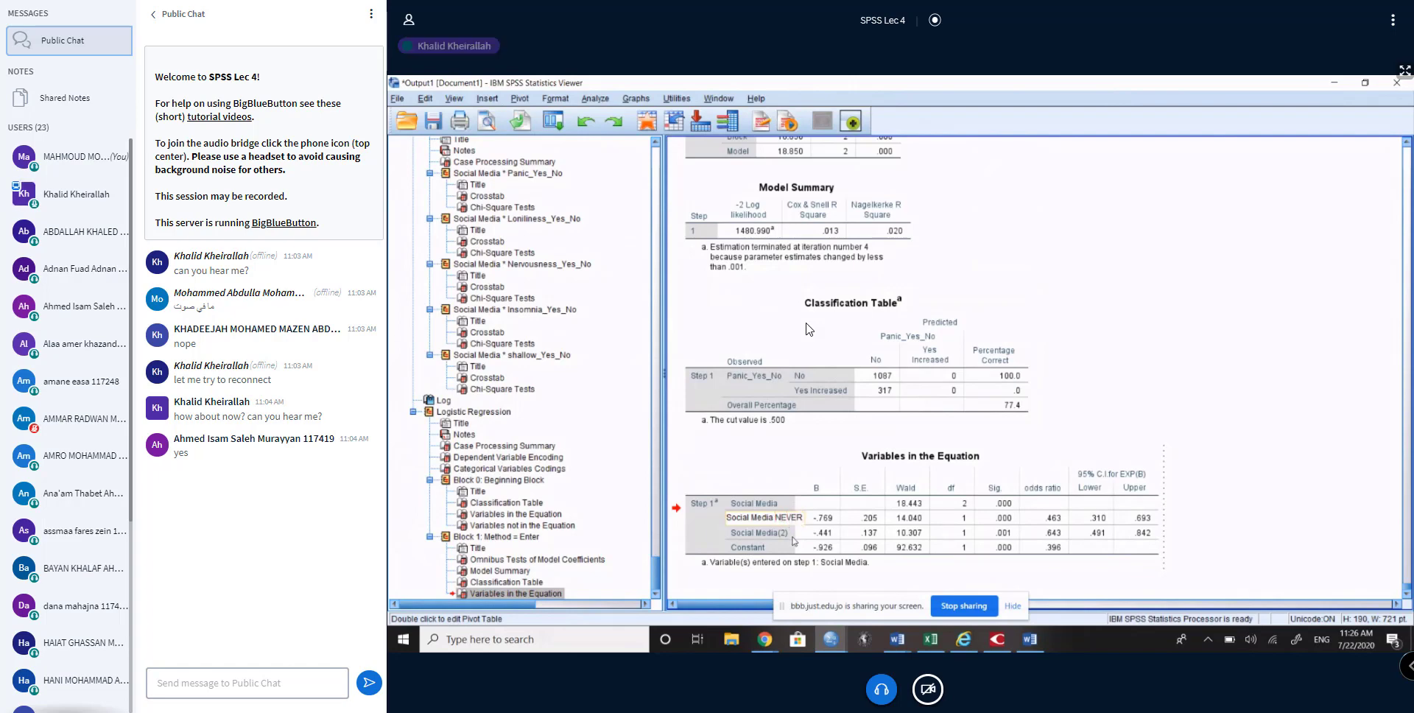
Step: Relabel the Social Media(2) row of the Variables in the Equation table as "Social Media SOMETIMES"
{"action": "double_click", "coordinate": [785, 533]}
{"action": "left_click", "coordinate": [787, 537]}
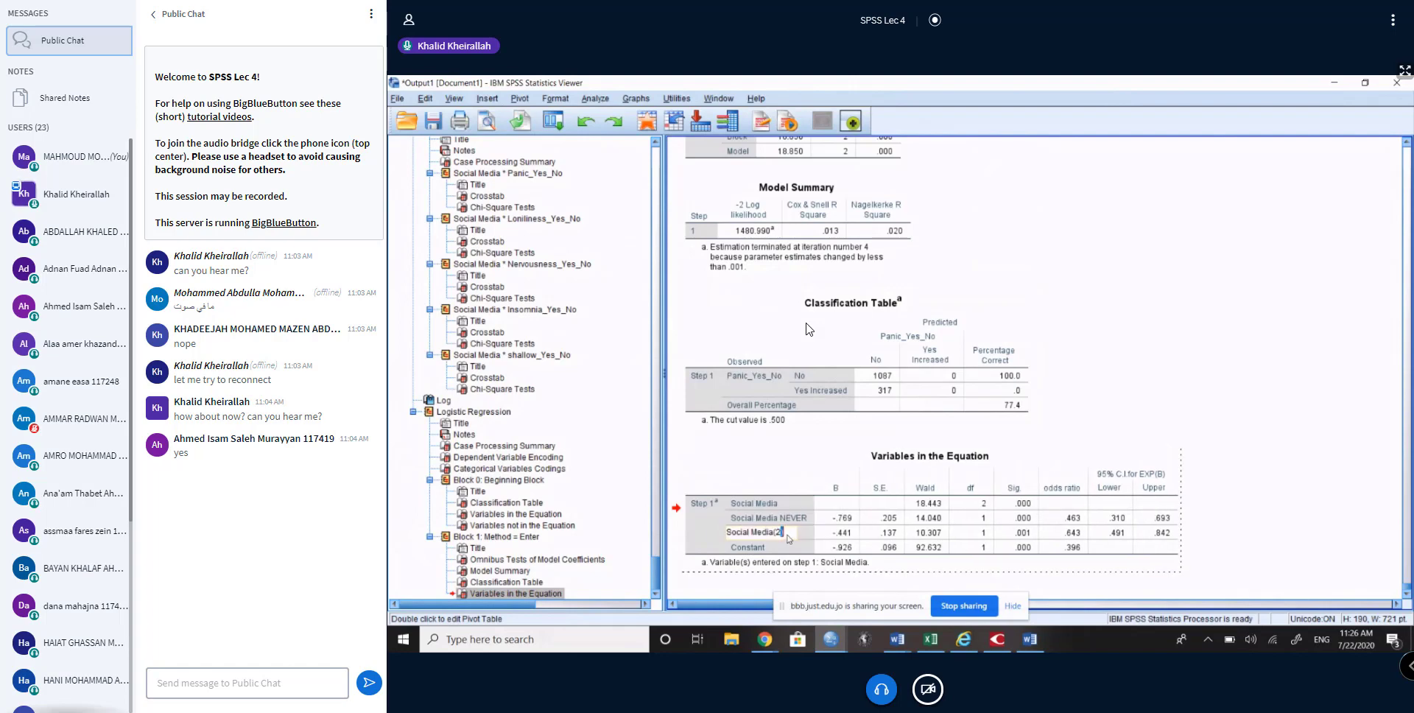
{"action": "key", "text": "BackSpace"}
{"action": "key", "text": "BackSpace"}
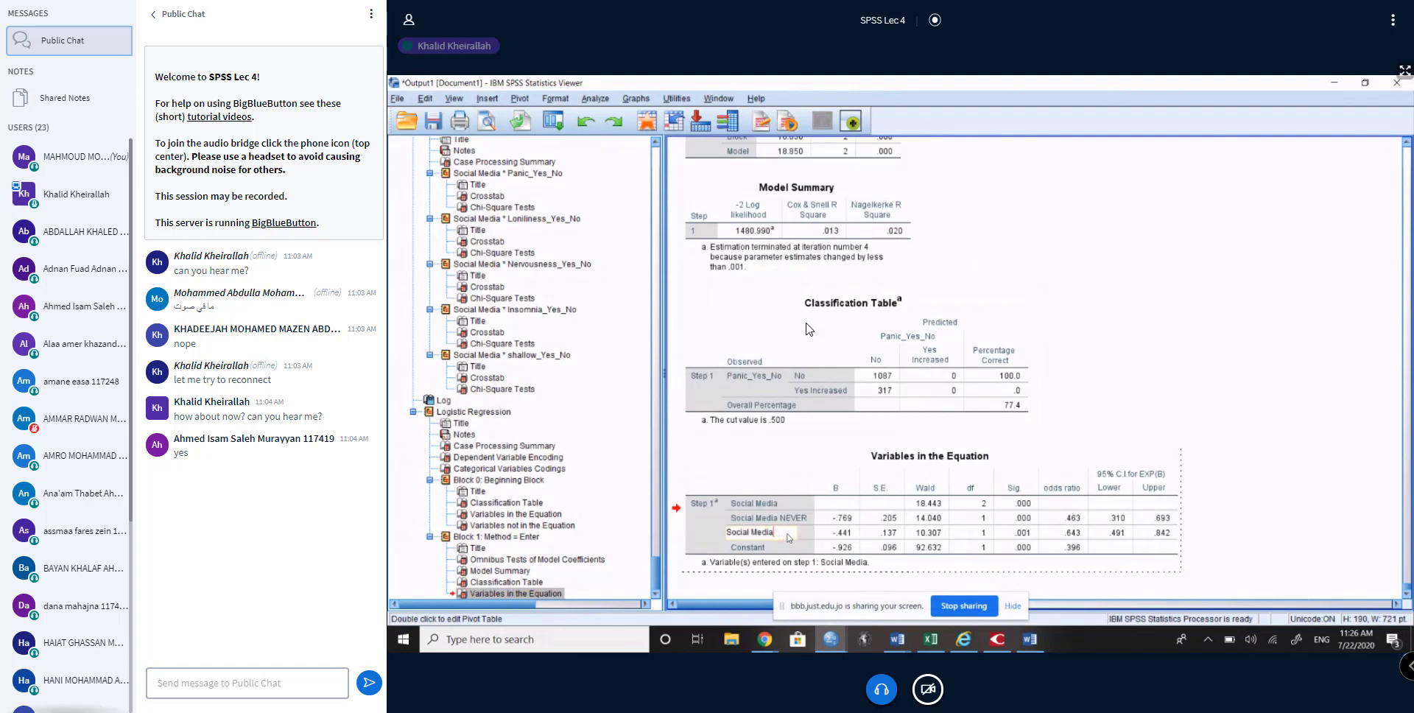
{"action": "type", "text": "SOMETI"}
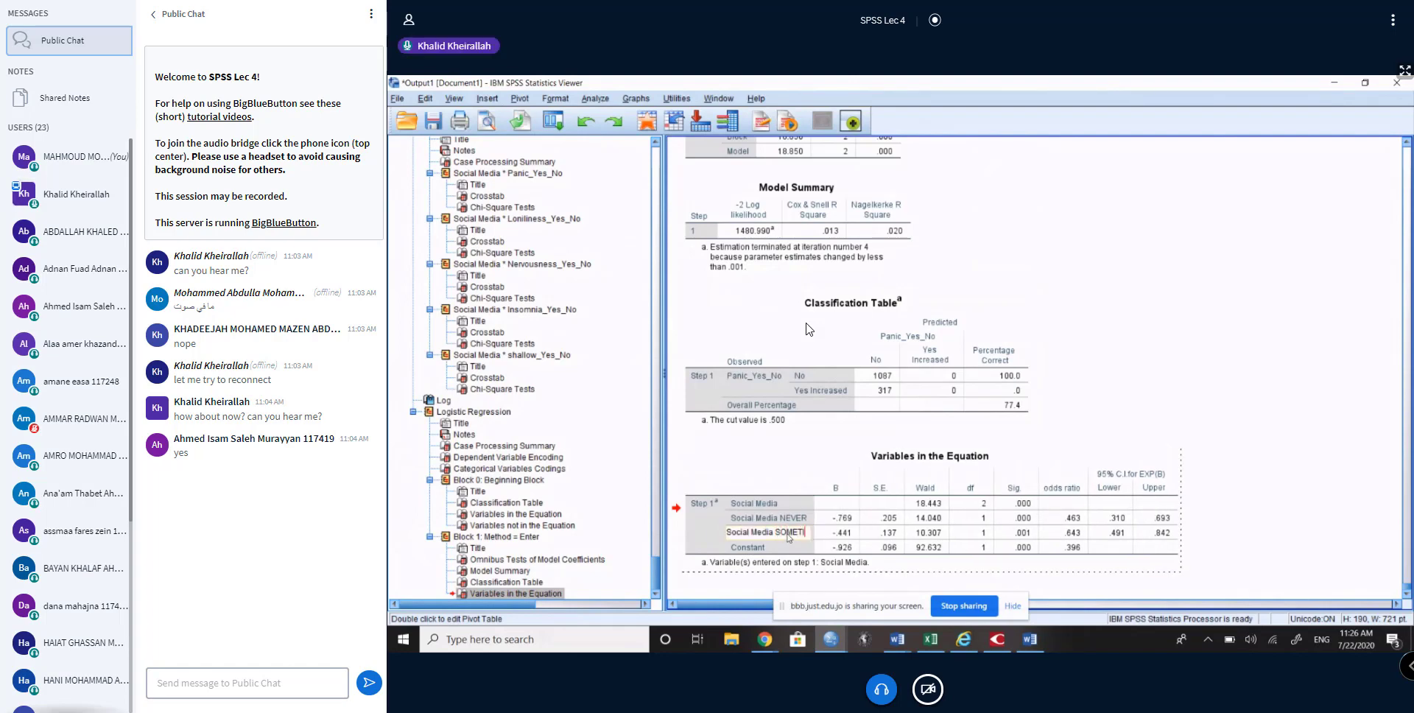
{"action": "type", "text": "MES"}
{"action": "key", "text": "Return"}
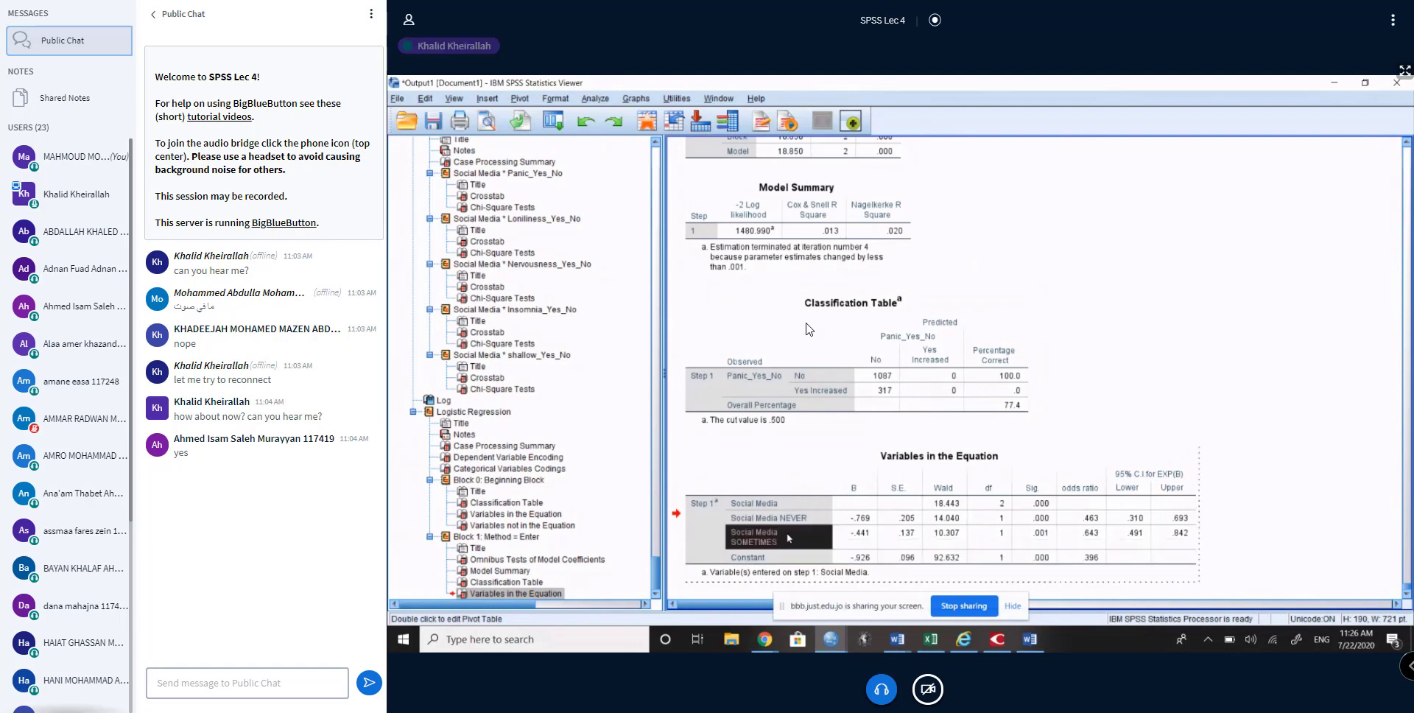
{"action": "left_click", "coordinate": [796, 522]}
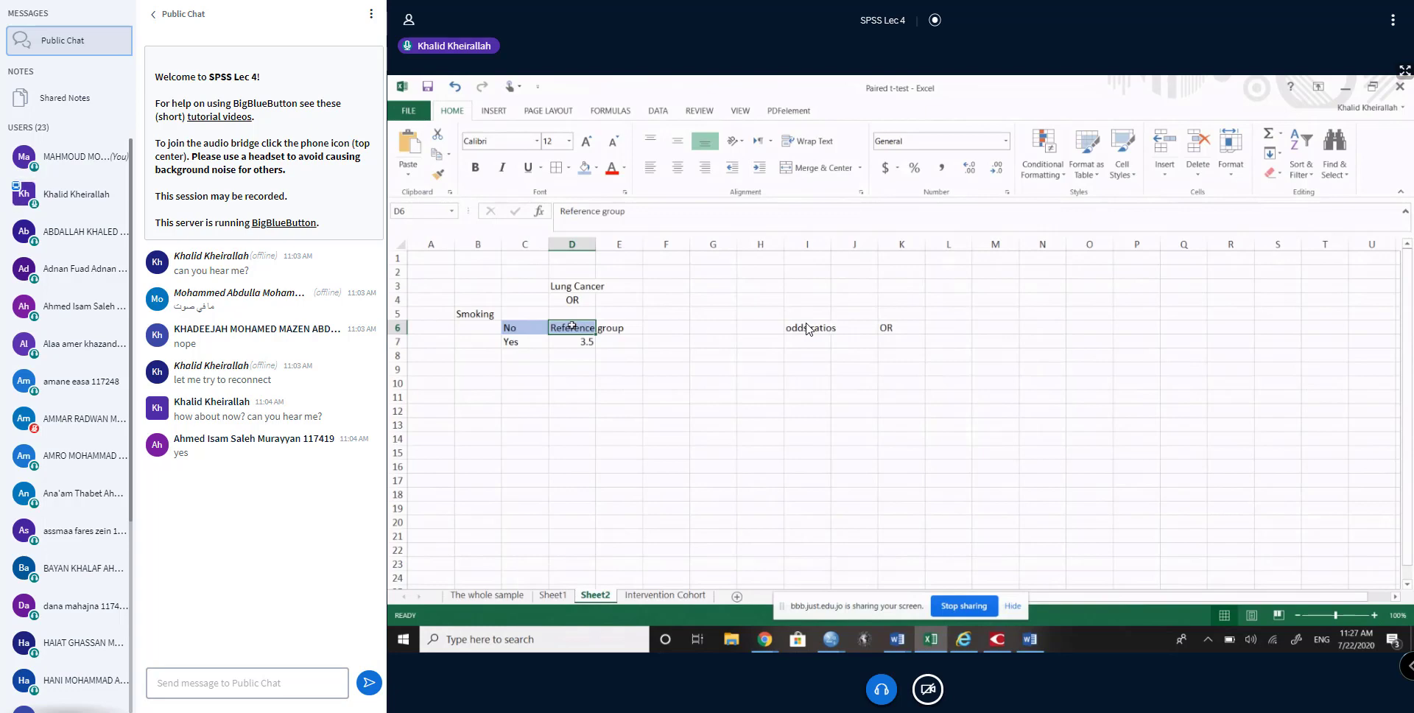
Step: Enter the heading "Panic" in D10 and the row labels "All times", "Never" and "Sometimes" in C11 to C13
{"action": "left_click", "coordinate": [575, 383]}
{"action": "type", "text": "Panic"}
{"action": "key", "text": "Return"}
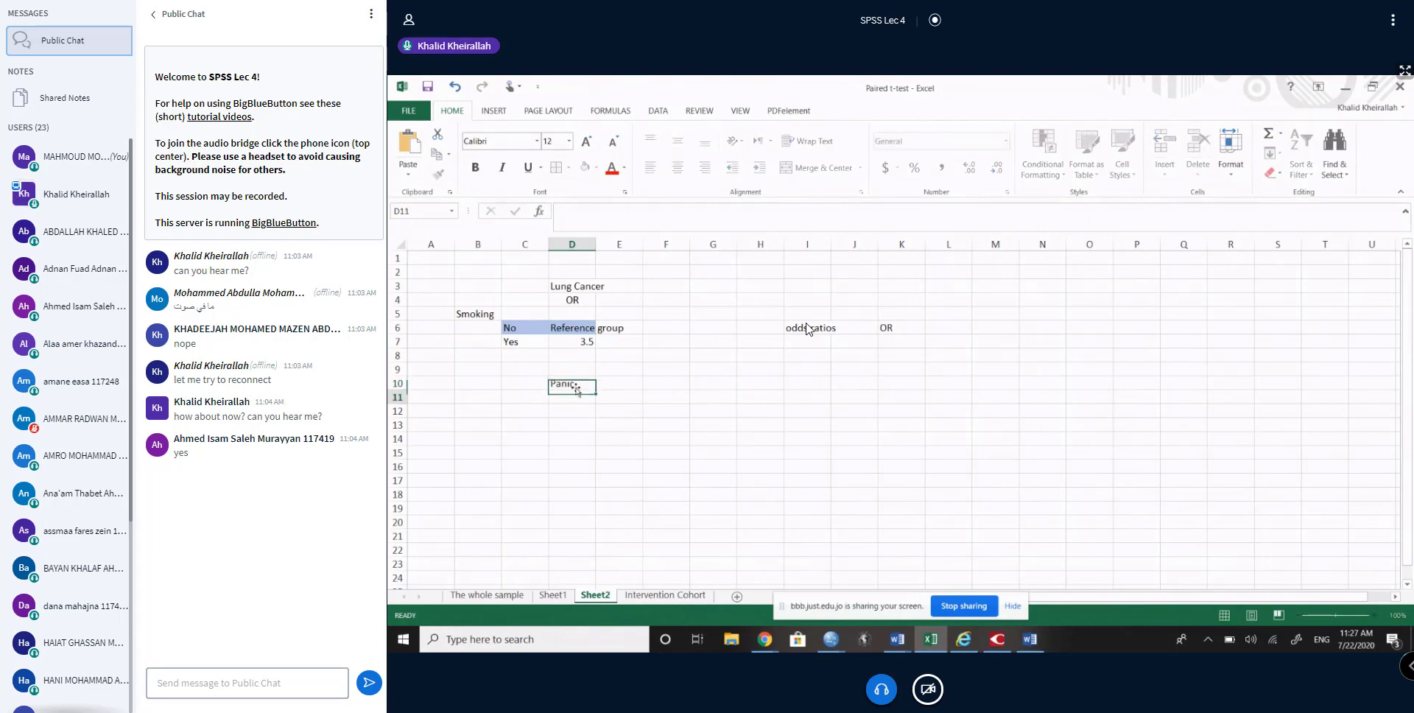
{"action": "key", "text": "Left"}
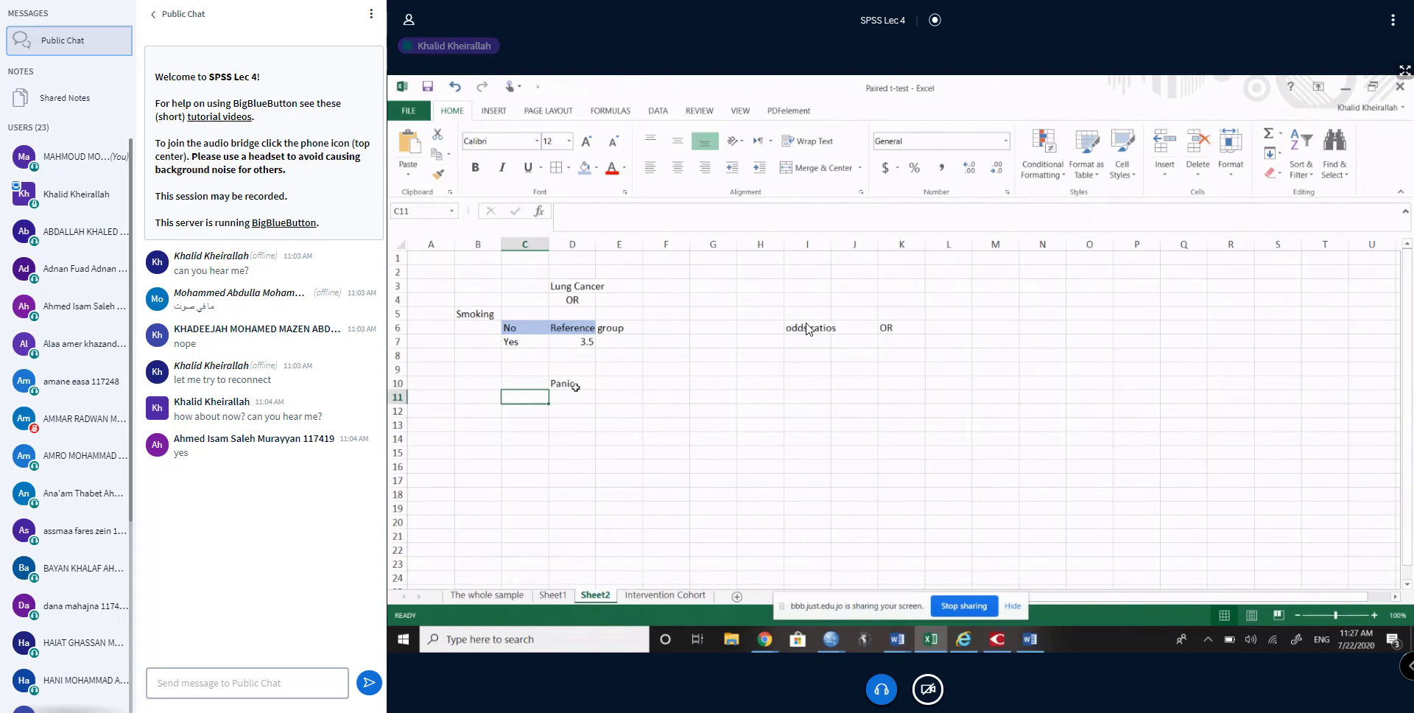
{"action": "type", "text": "All times"}
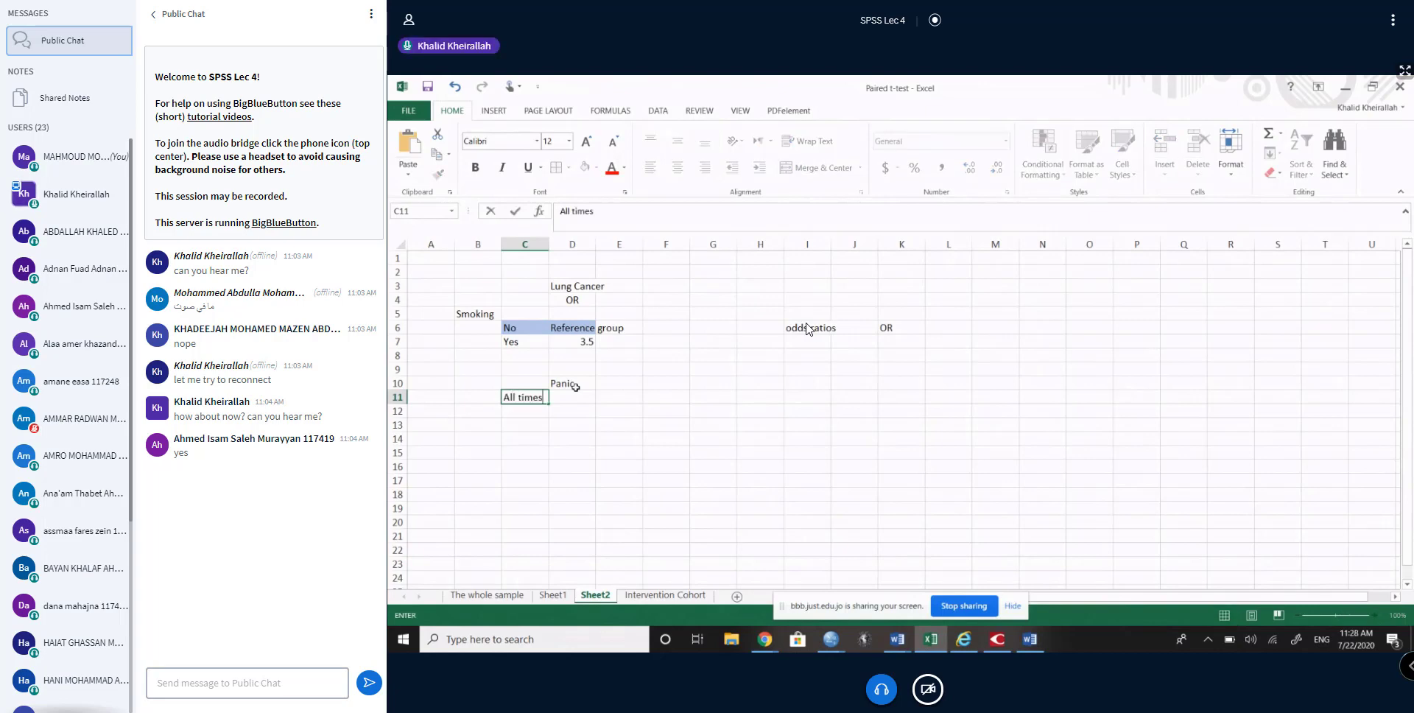
{"action": "key", "text": "Return"}
{"action": "type", "text": "Never"}
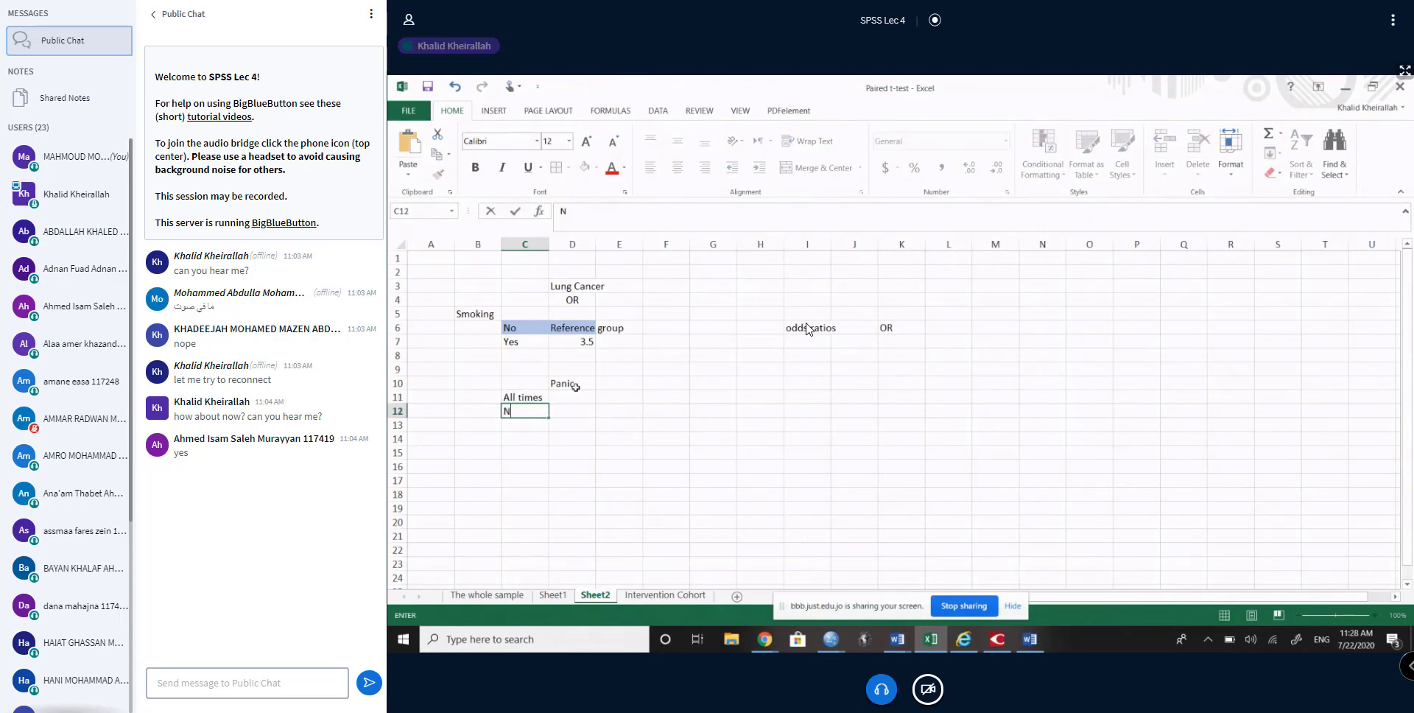
{"action": "key", "text": "Return"}
{"action": "type", "text": "Sometinmes"}
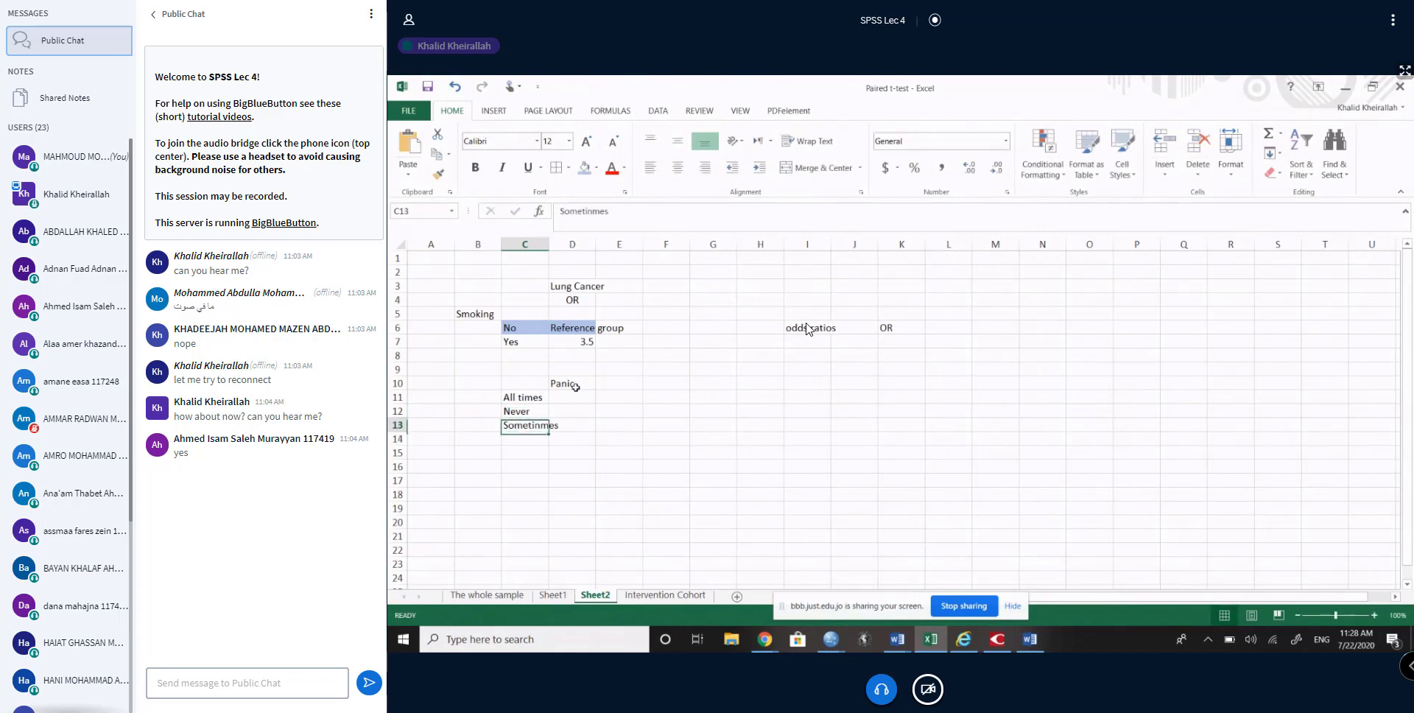
{"action": "type", "text": "Sometimes"}
{"action": "key", "text": "Return"}
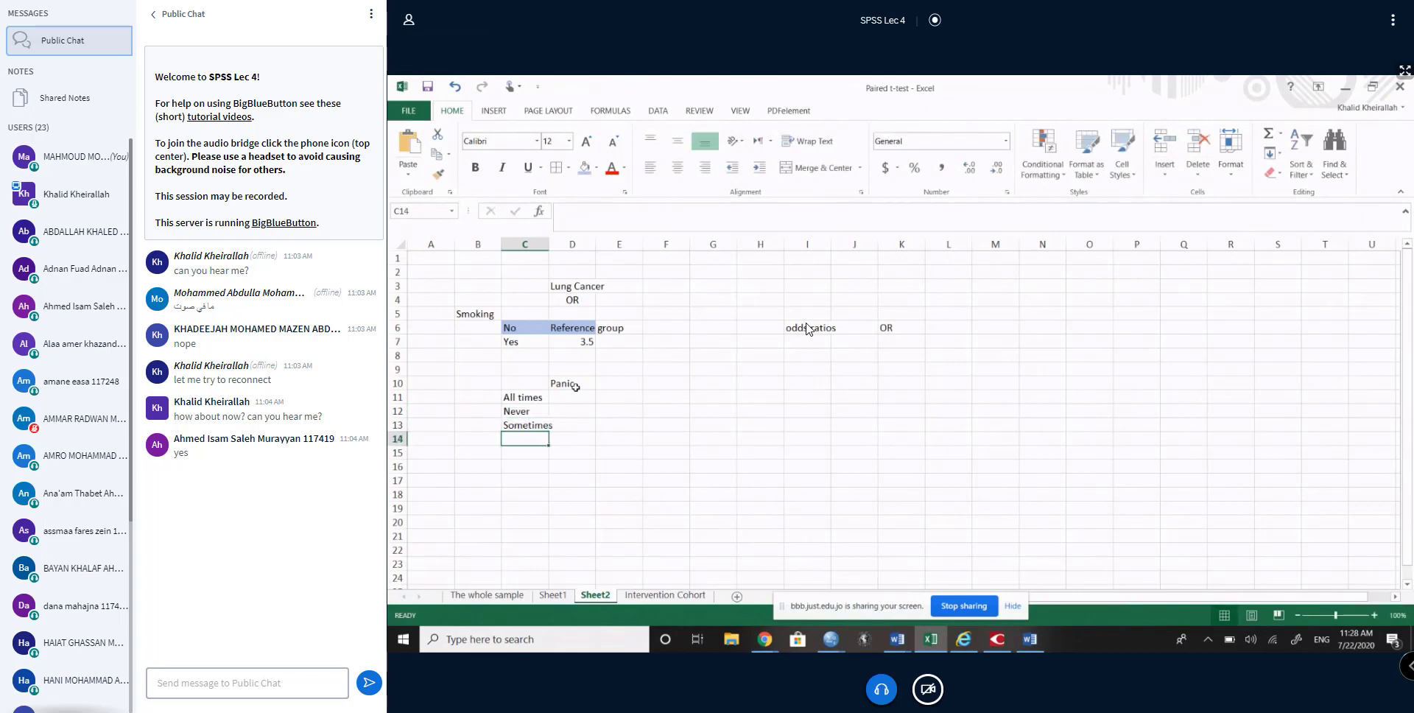
Step: Mark the "All times" row as the reference by entering "Ref" in cell D11
{"action": "key", "text": "Up"}
{"action": "key", "text": "Up"}
{"action": "key", "text": "Up"}
{"action": "left_click", "coordinate": [575, 392]}
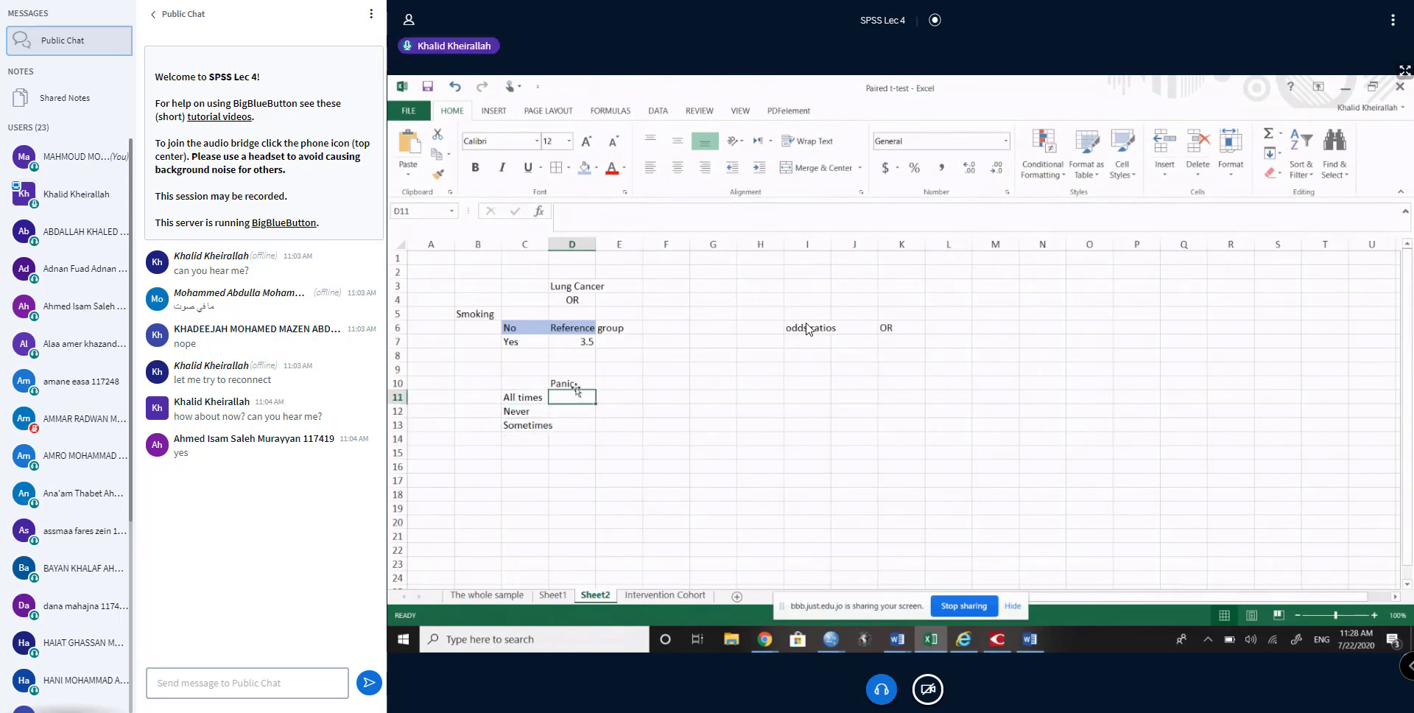
{"action": "type", "text": "Ref"}
{"action": "key", "text": "Return"}
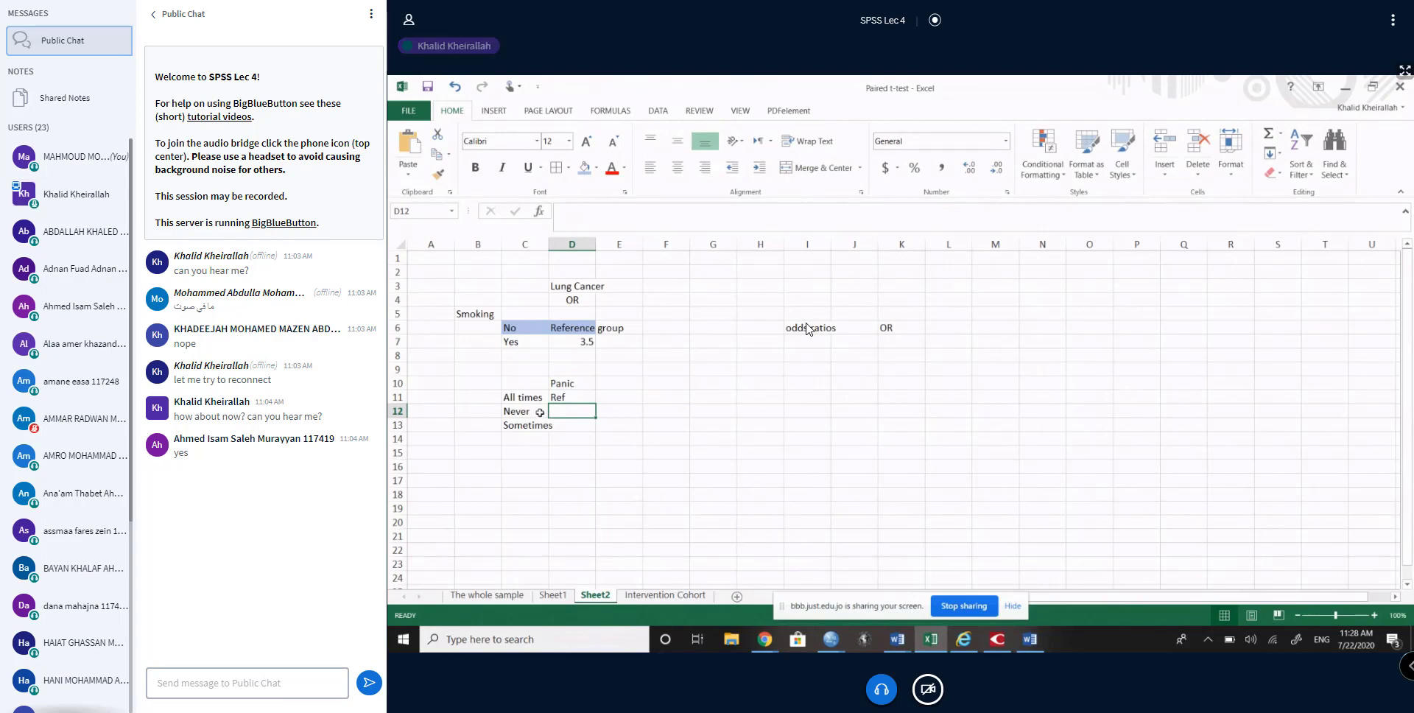
Step: Enter "Social Media" in cell B10 as the exposure label of the Panic table
{"action": "left_click", "coordinate": [472, 384]}
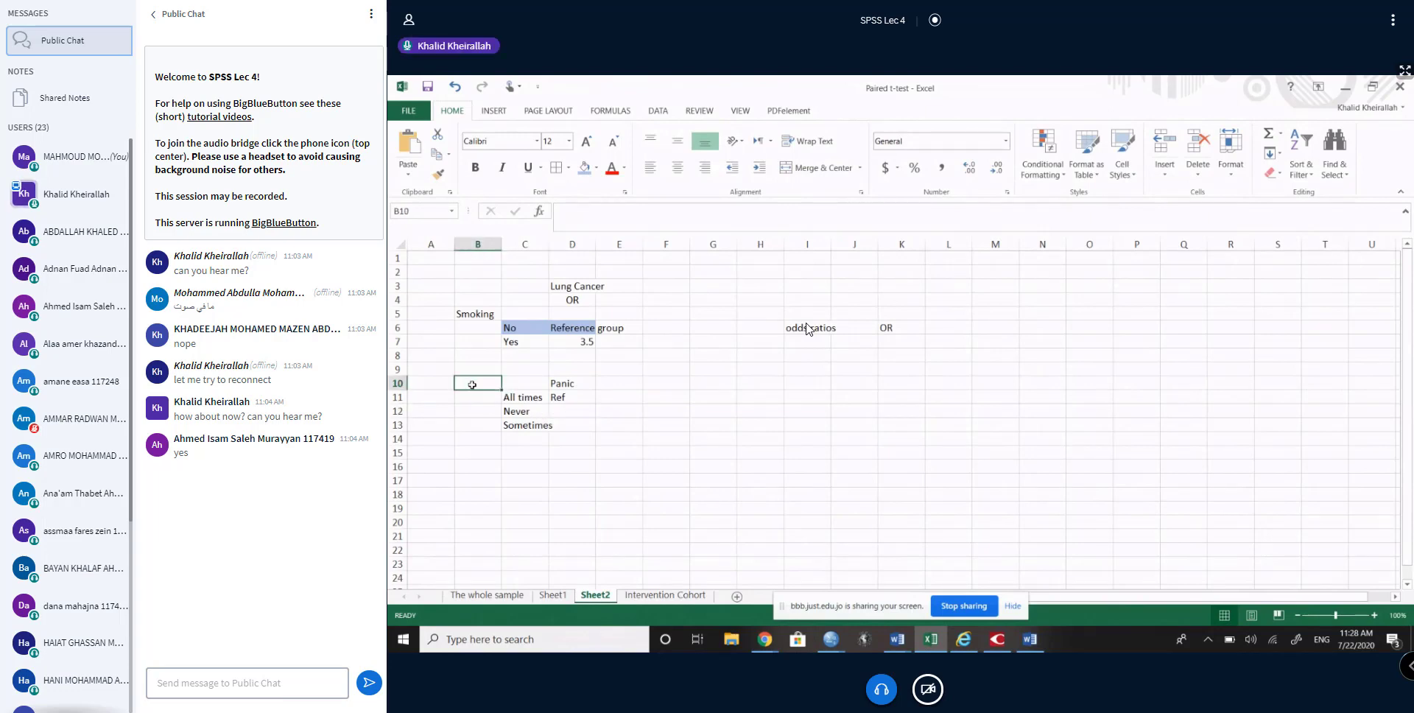
{"action": "type", "text": "Social"}
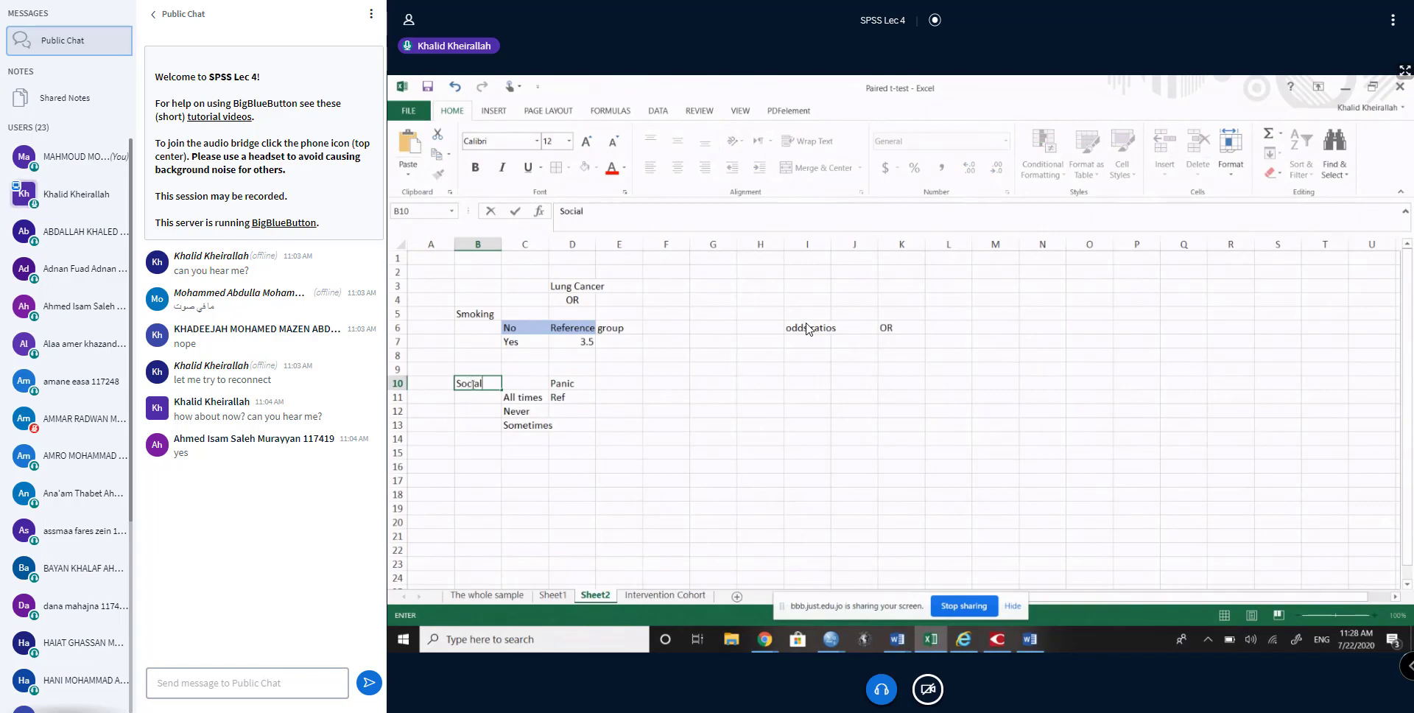
{"action": "type", "text": " Media"}
{"action": "key", "text": "Return"}
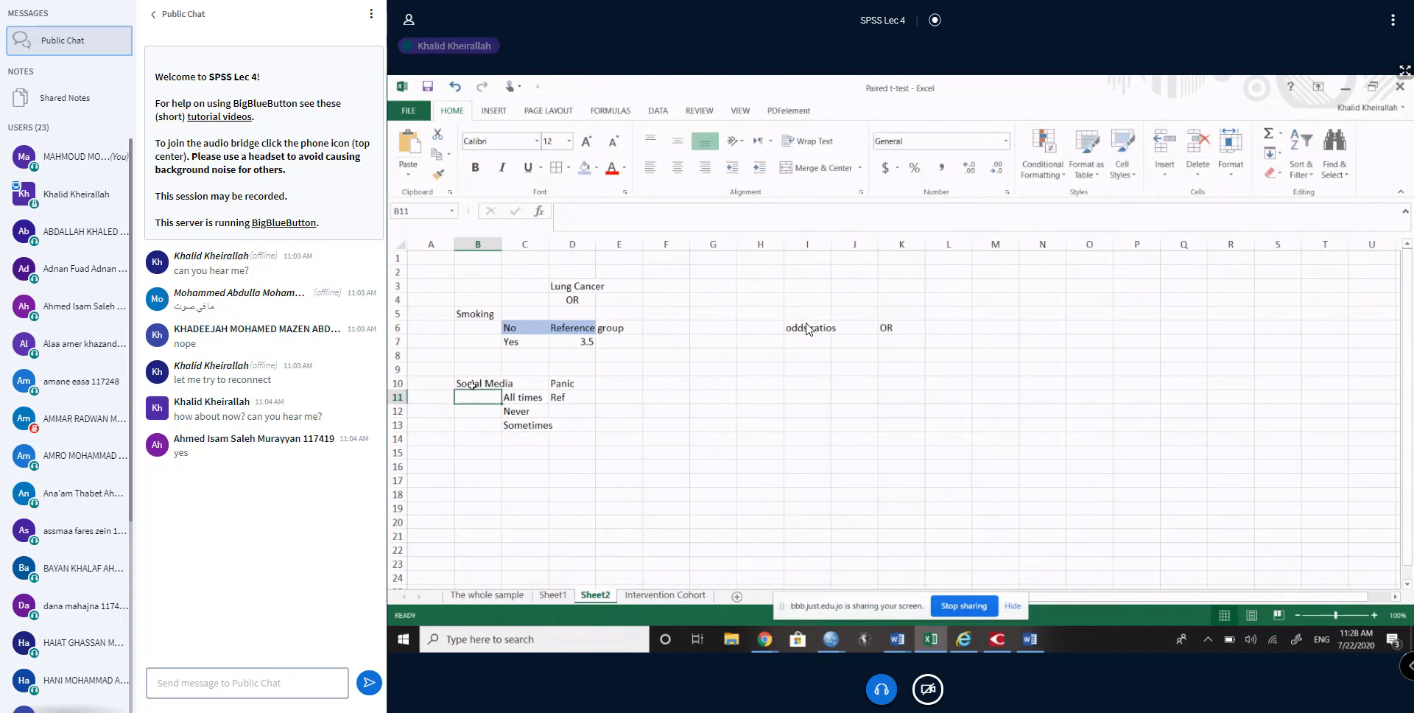
Step: Switch to the SPSS output viewer and examine the odds ratio of the Social Media NEVER row
{"action": "left_click", "coordinate": [831, 638]}
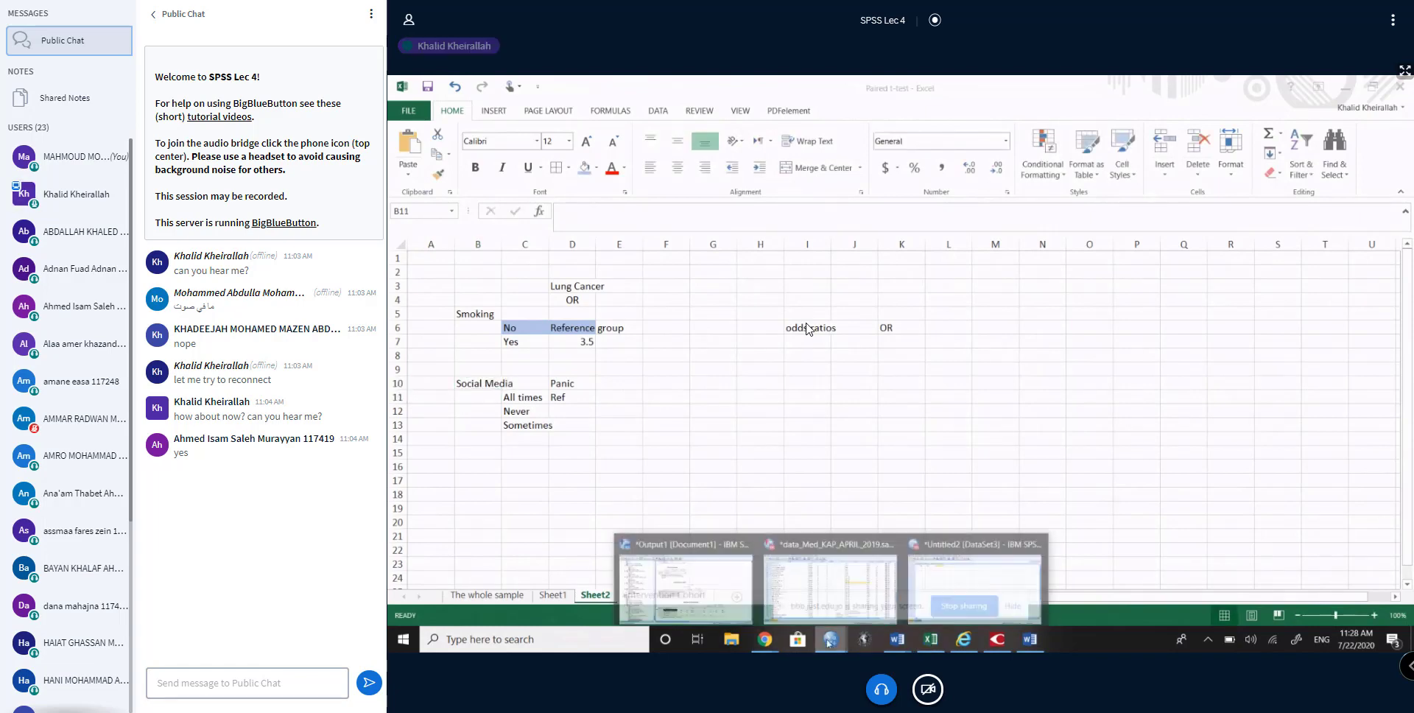
{"action": "left_click", "coordinate": [744, 576]}
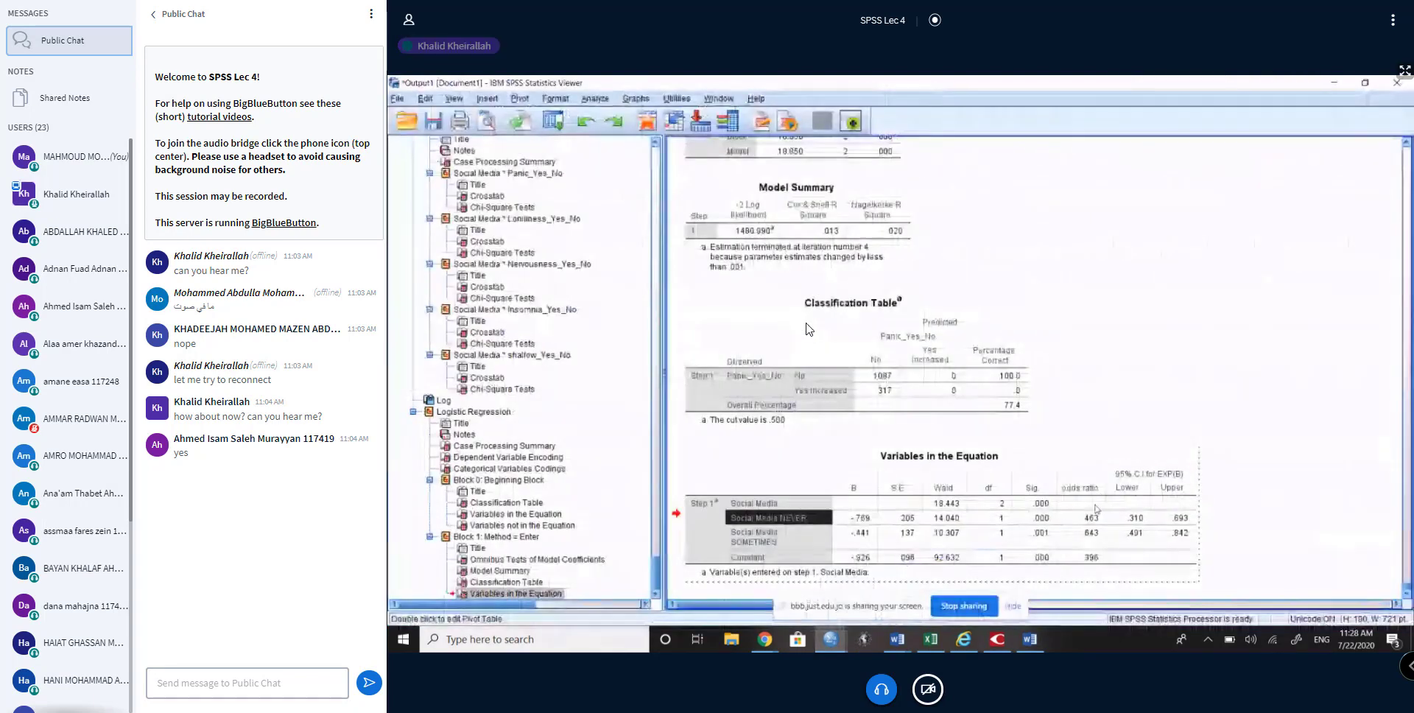
{"action": "left_click", "coordinate": [1078, 520]}
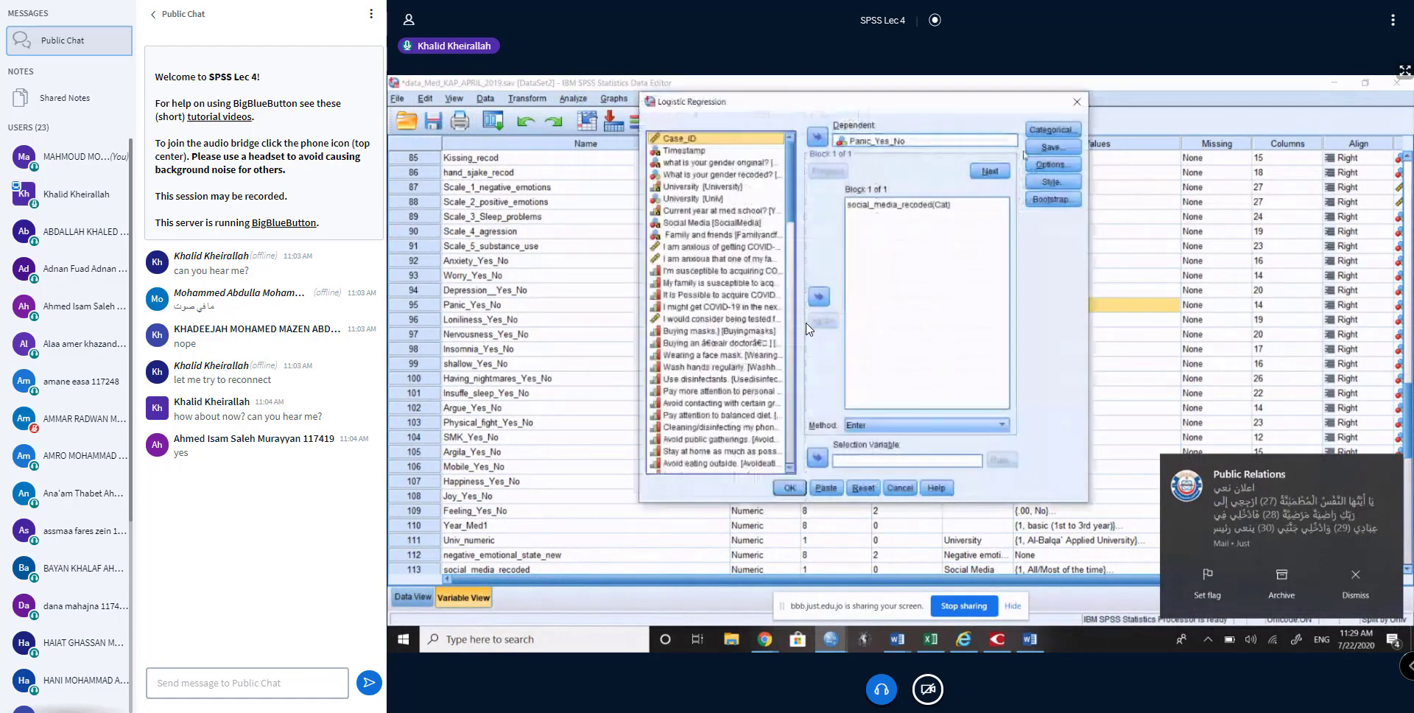
Step: Change the reference category of social_media_recoded to Last, keeping the Indicator contrast, and rerun the logistic regression for Panic_Yes_No
{"action": "left_click", "coordinate": [1051, 129]}
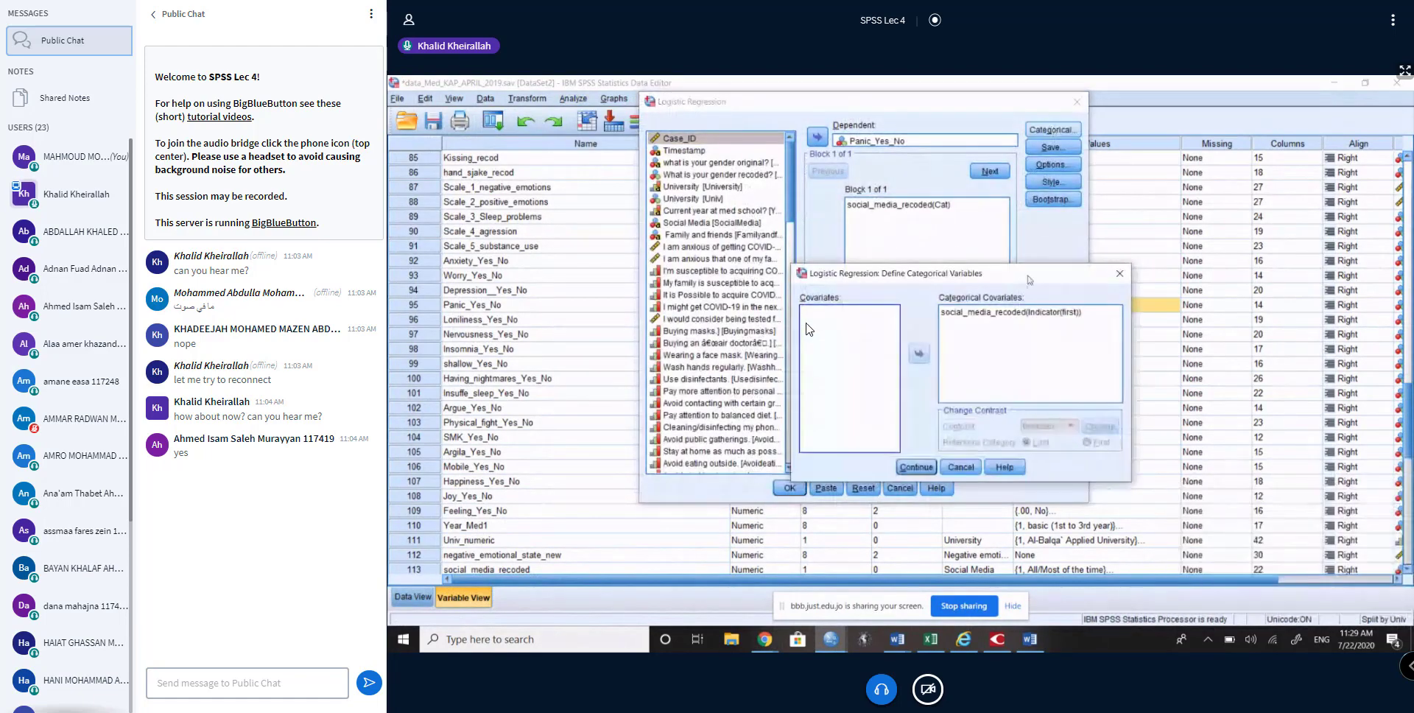
{"action": "left_click", "coordinate": [1049, 315]}
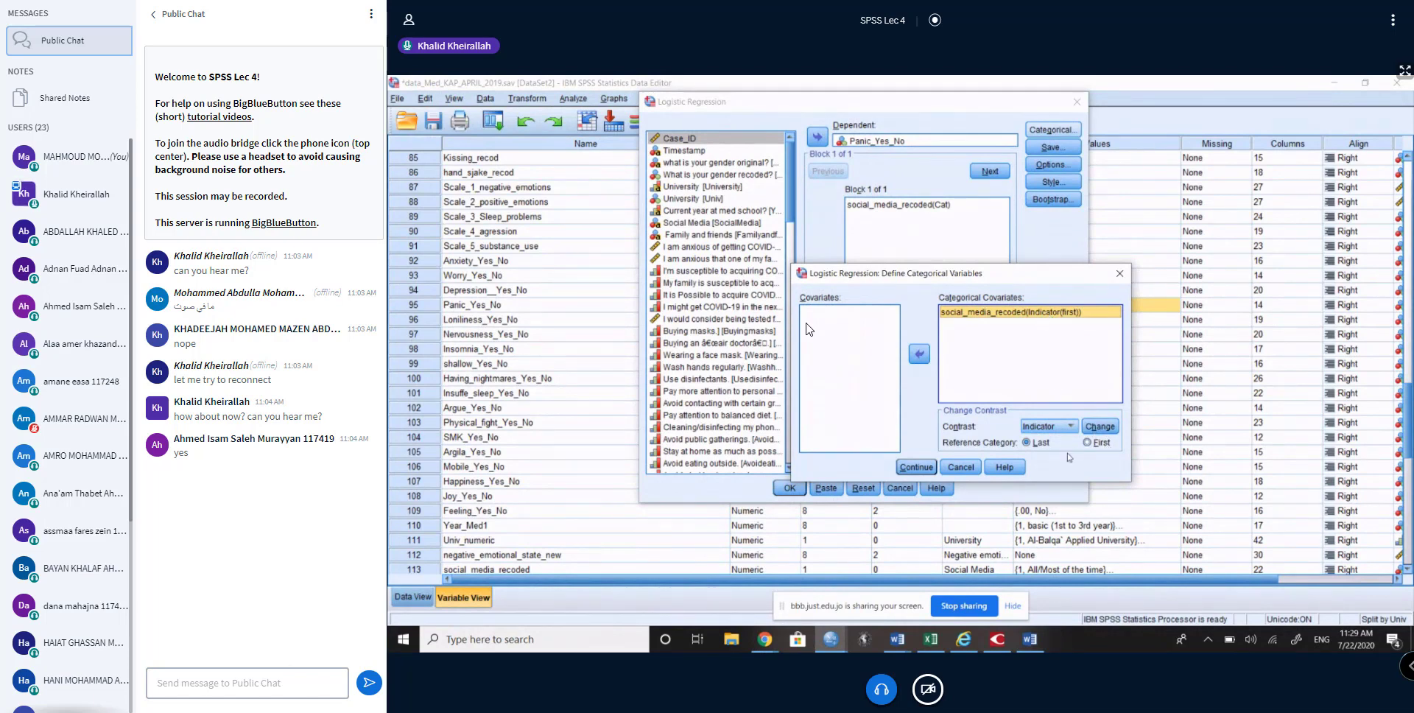
{"action": "left_click", "coordinate": [1099, 426]}
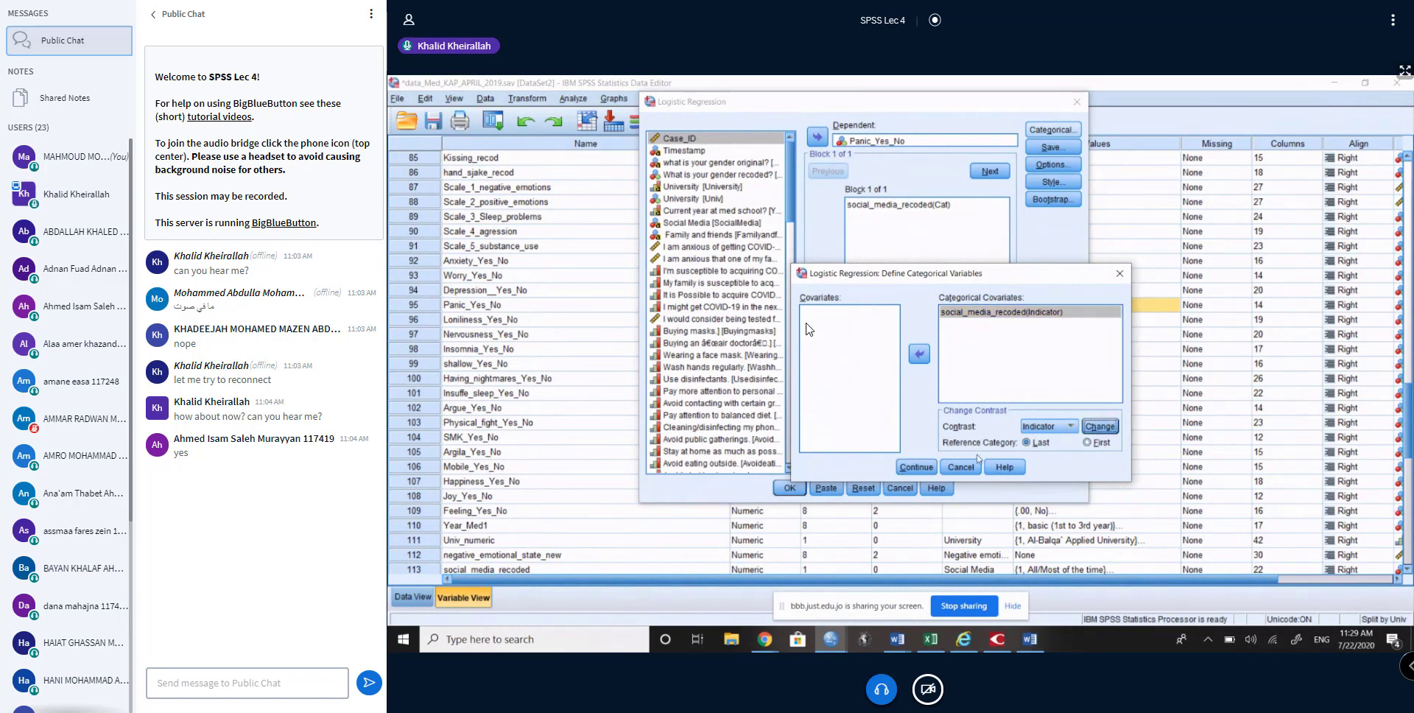
{"action": "left_click", "coordinate": [916, 467]}
{"action": "left_click", "coordinate": [791, 488]}
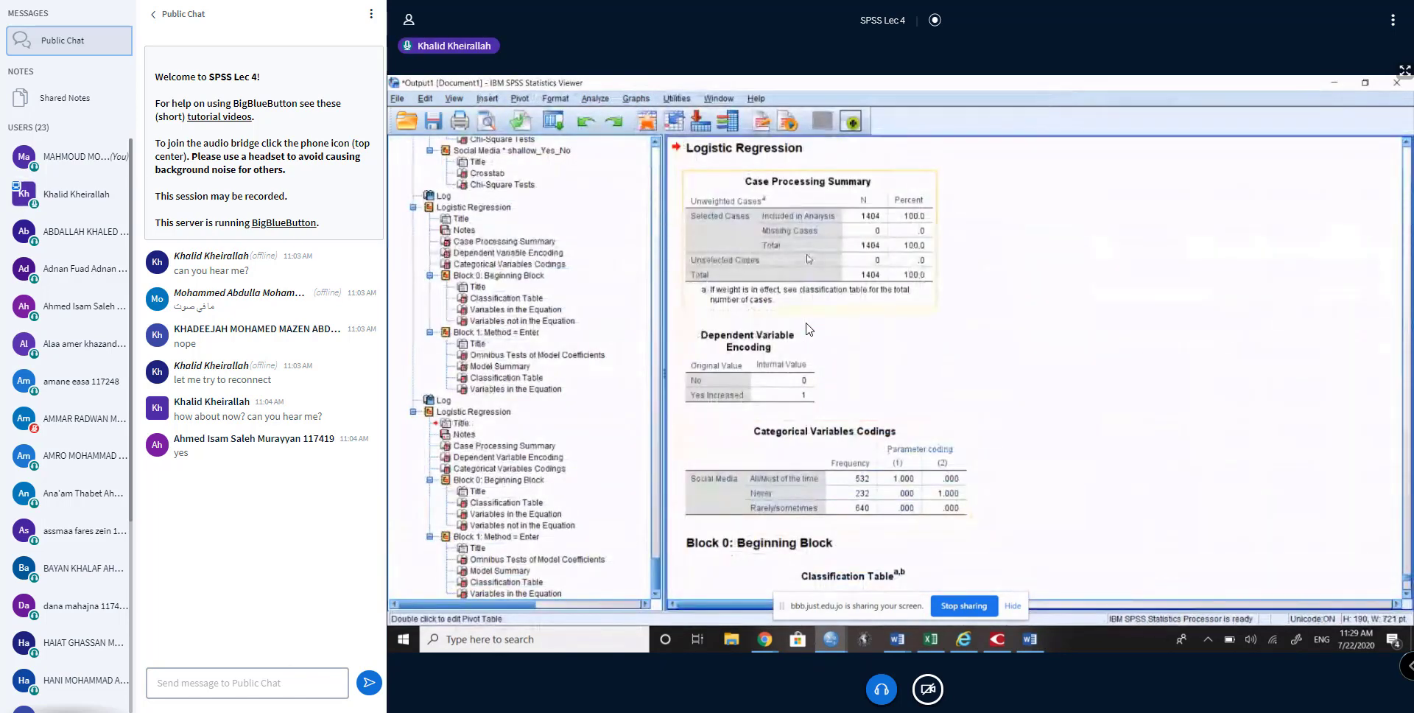
{"action": "scroll", "coordinate": [809, 329], "scroll_direction": "down", "scroll_amount": 3}
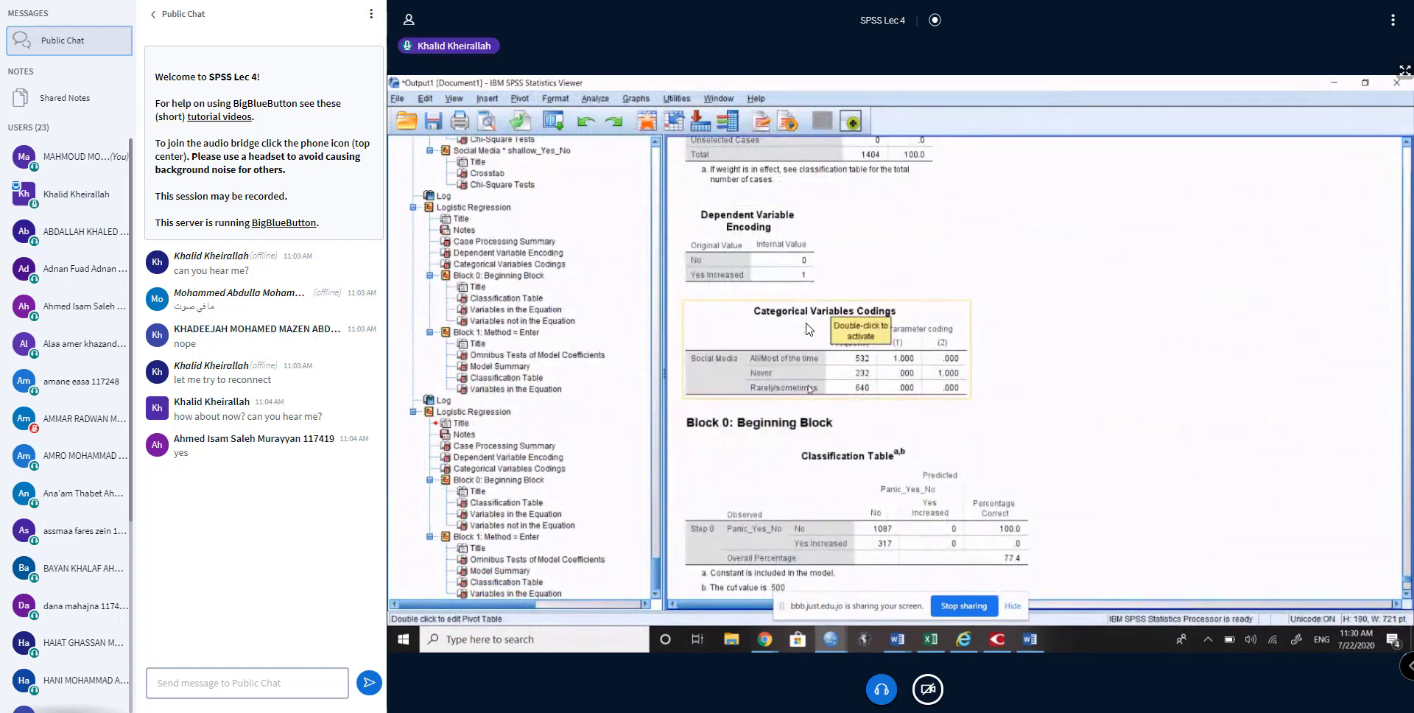
Step: Examine the odds ratios, 95% confidence limits and significance of the Social Media ALL and Never rows in the final Variables in the Equation table
{"action": "scroll", "coordinate": [809, 330], "scroll_direction": "down", "scroll_amount": 10}
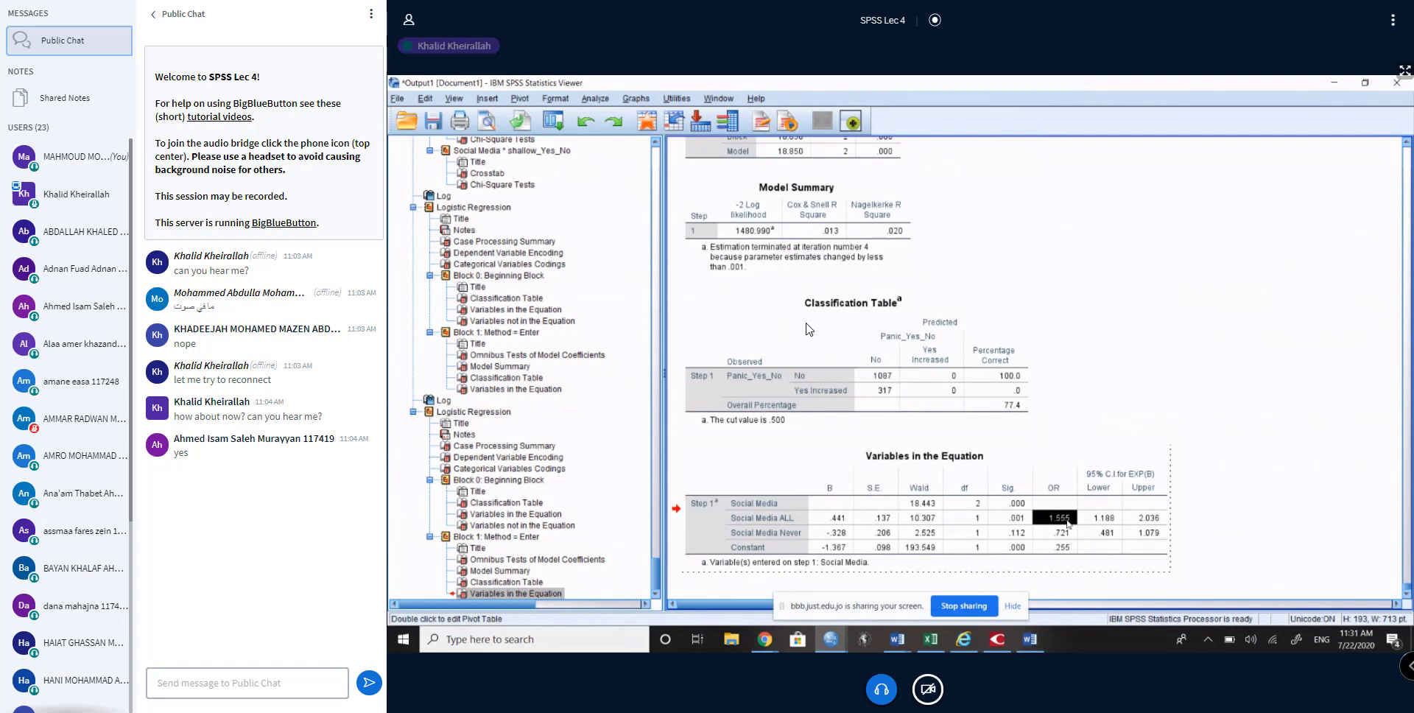
{"action": "left_click", "coordinate": [799, 531]}
{"action": "left_click", "coordinate": [1059, 533]}
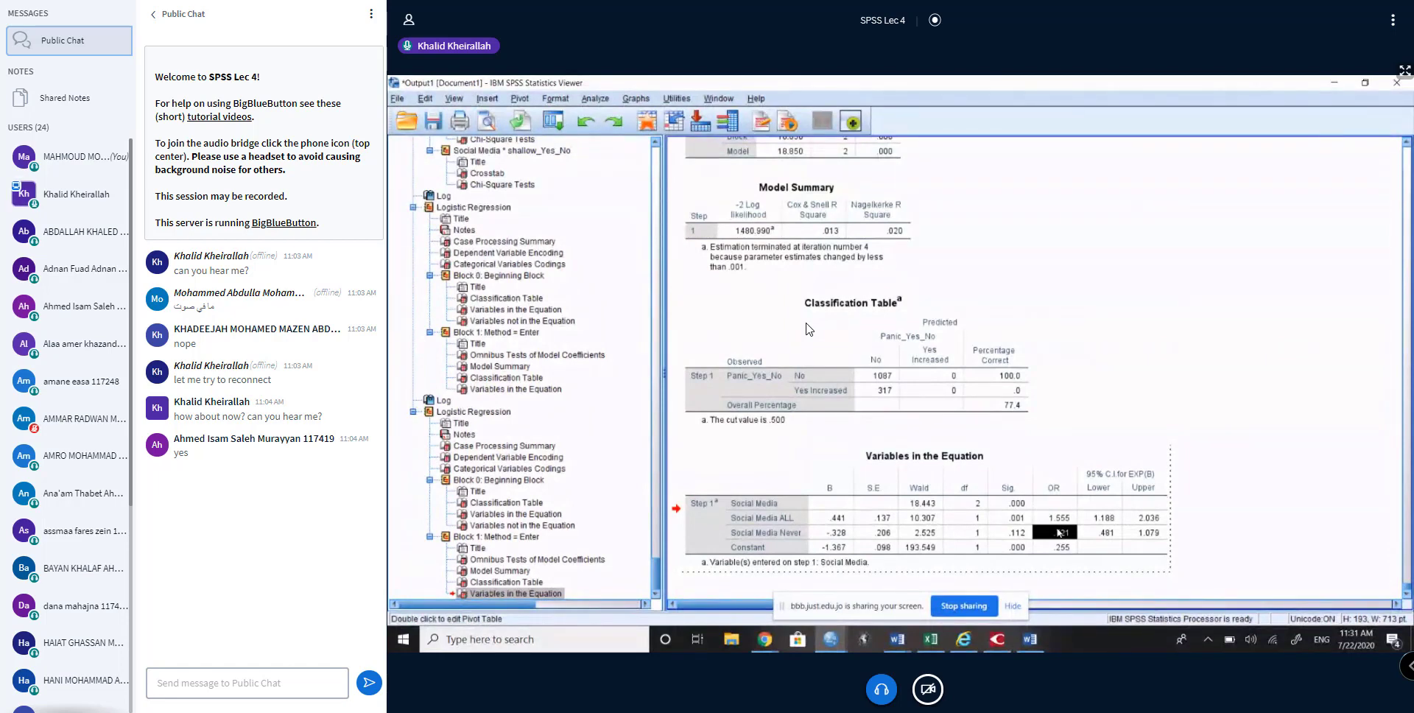
{"action": "left_click", "coordinate": [1100, 517]}
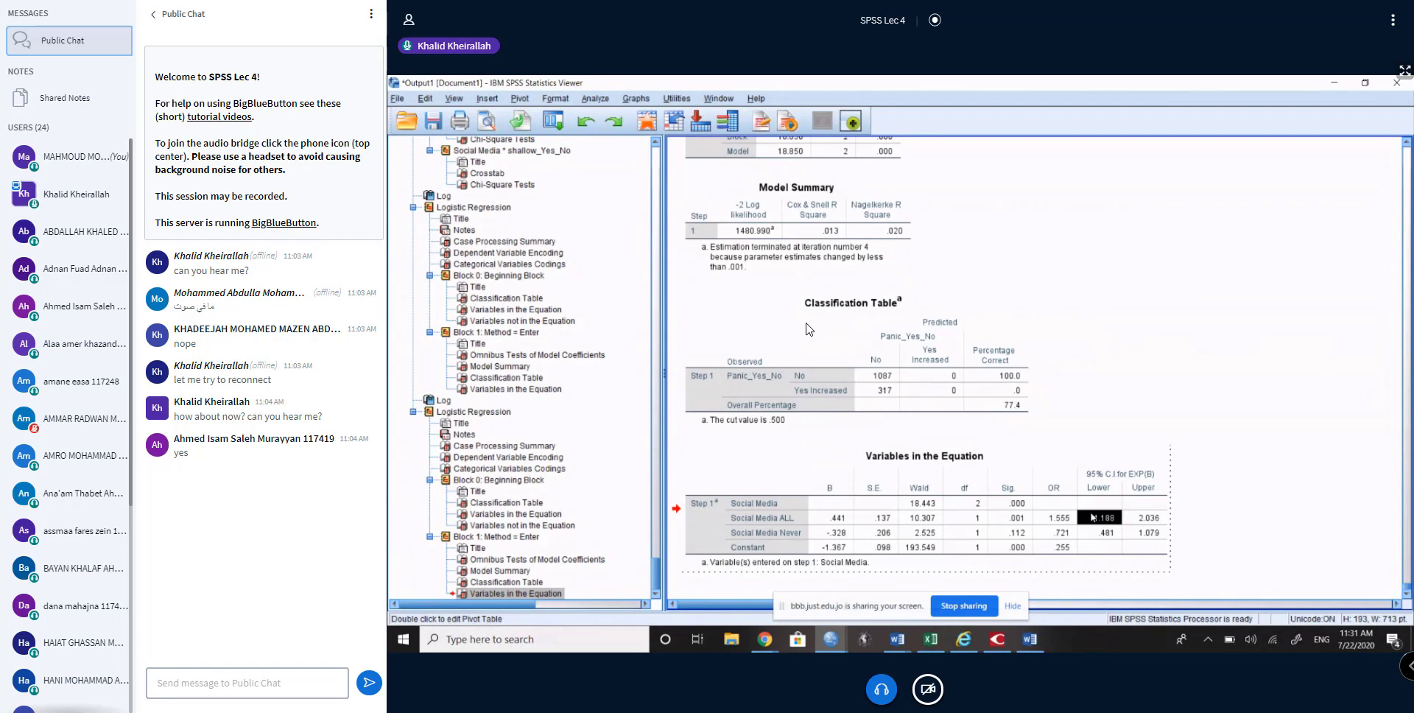
{"action": "left_click", "coordinate": [1158, 519]}
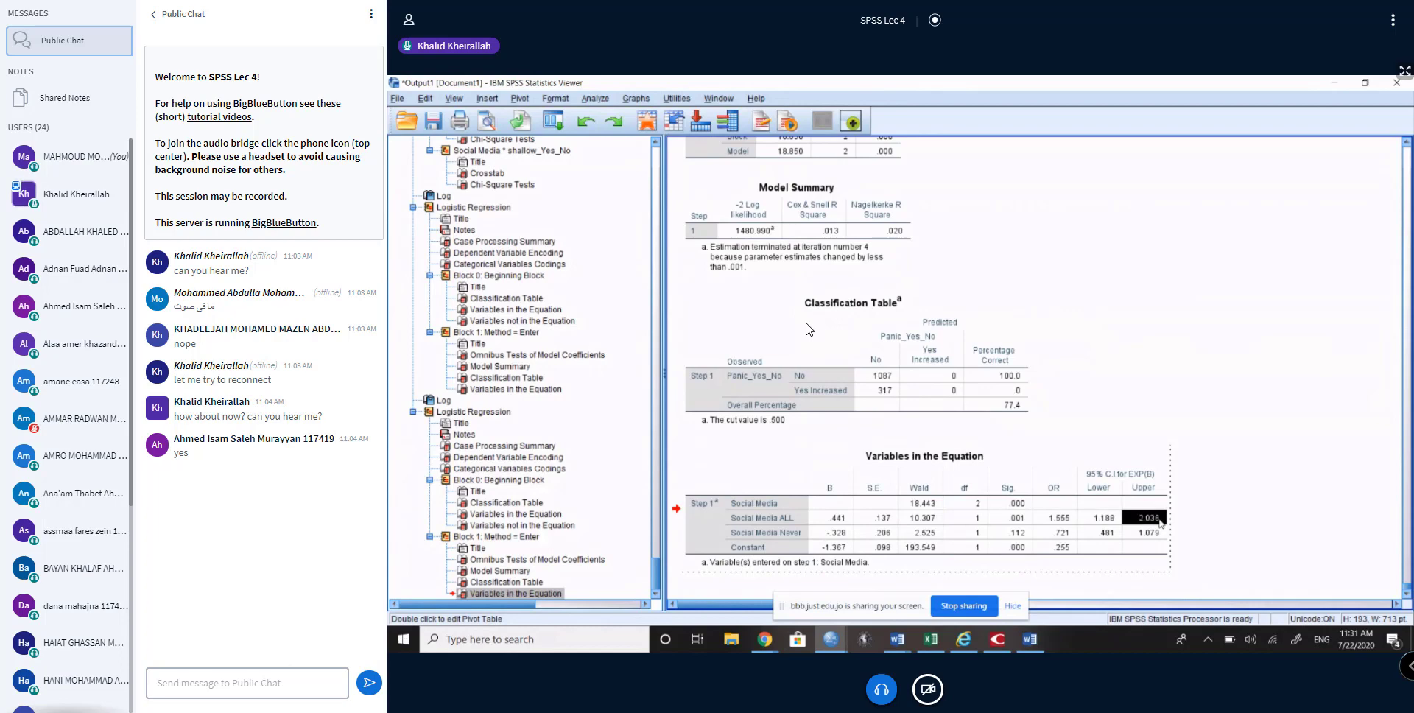
{"action": "left_click", "coordinate": [1100, 533]}
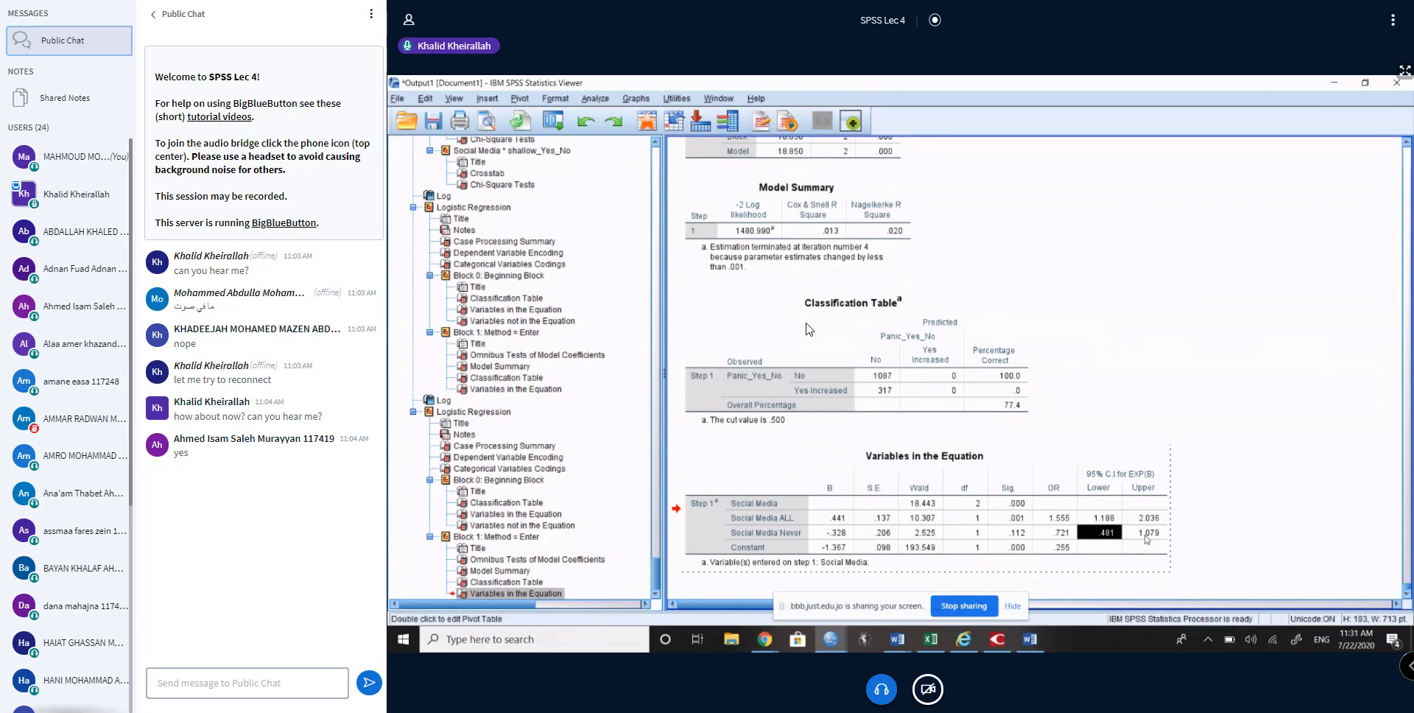
{"action": "left_click", "coordinate": [1015, 519]}
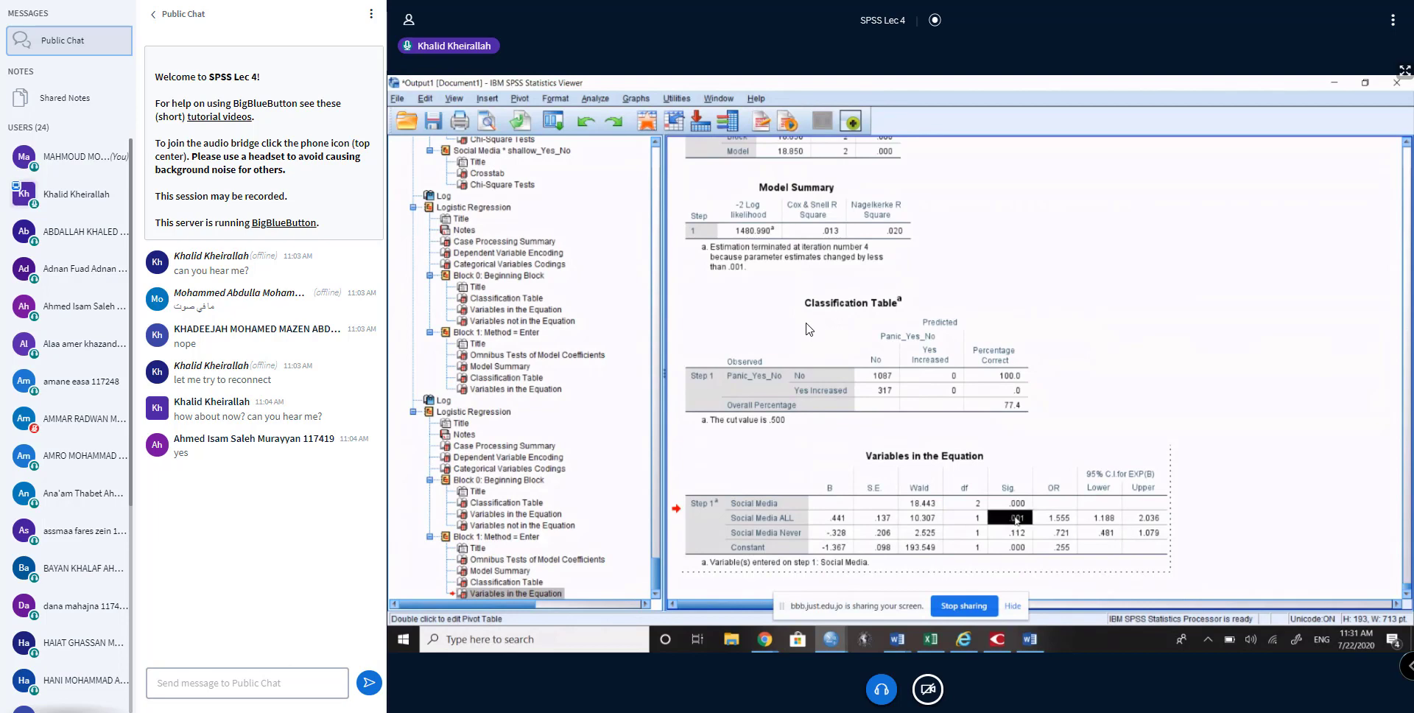
{"action": "left_click", "coordinate": [1018, 534]}
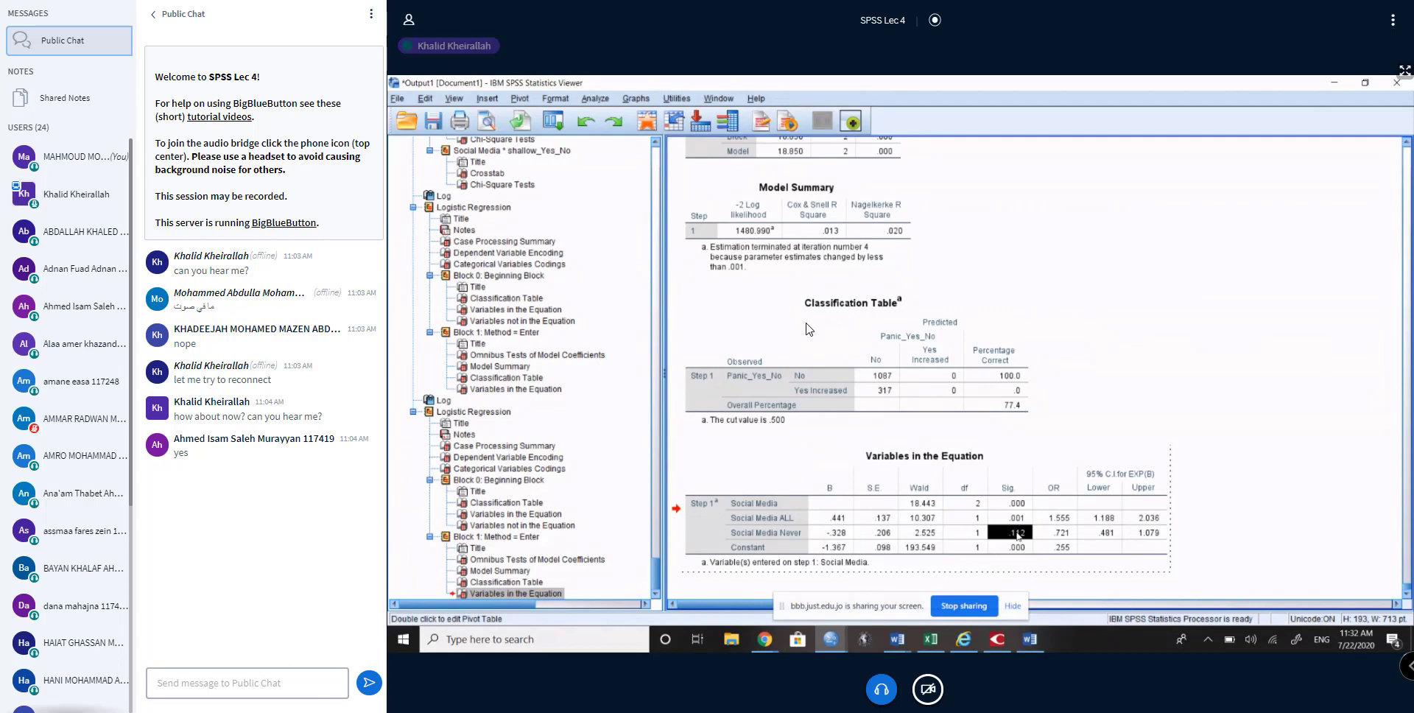
{"action": "left_click", "coordinate": [1015, 518]}
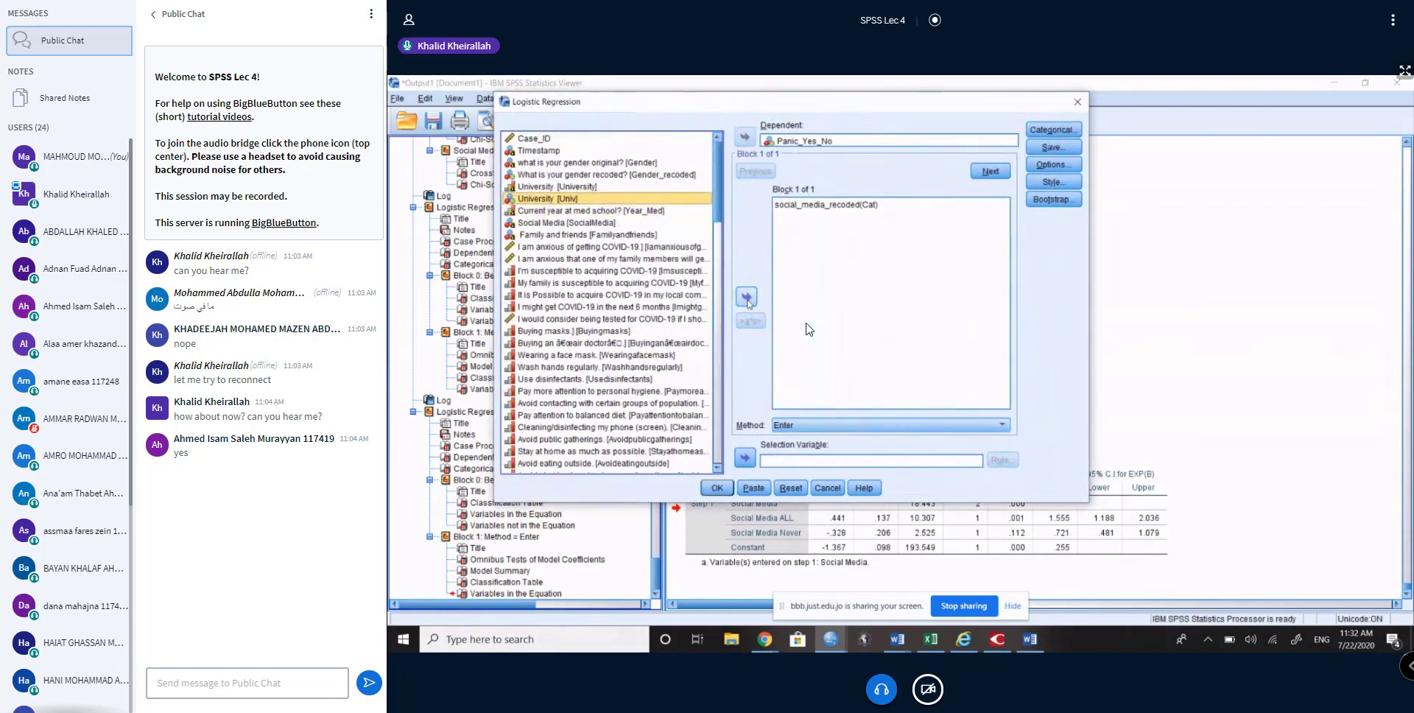
Step: Add Univ and Year_Med1 as covariates alongside social_media_recoded in the logistic regression for Panic_Yes_No
{"action": "left_click", "coordinate": [628, 213]}
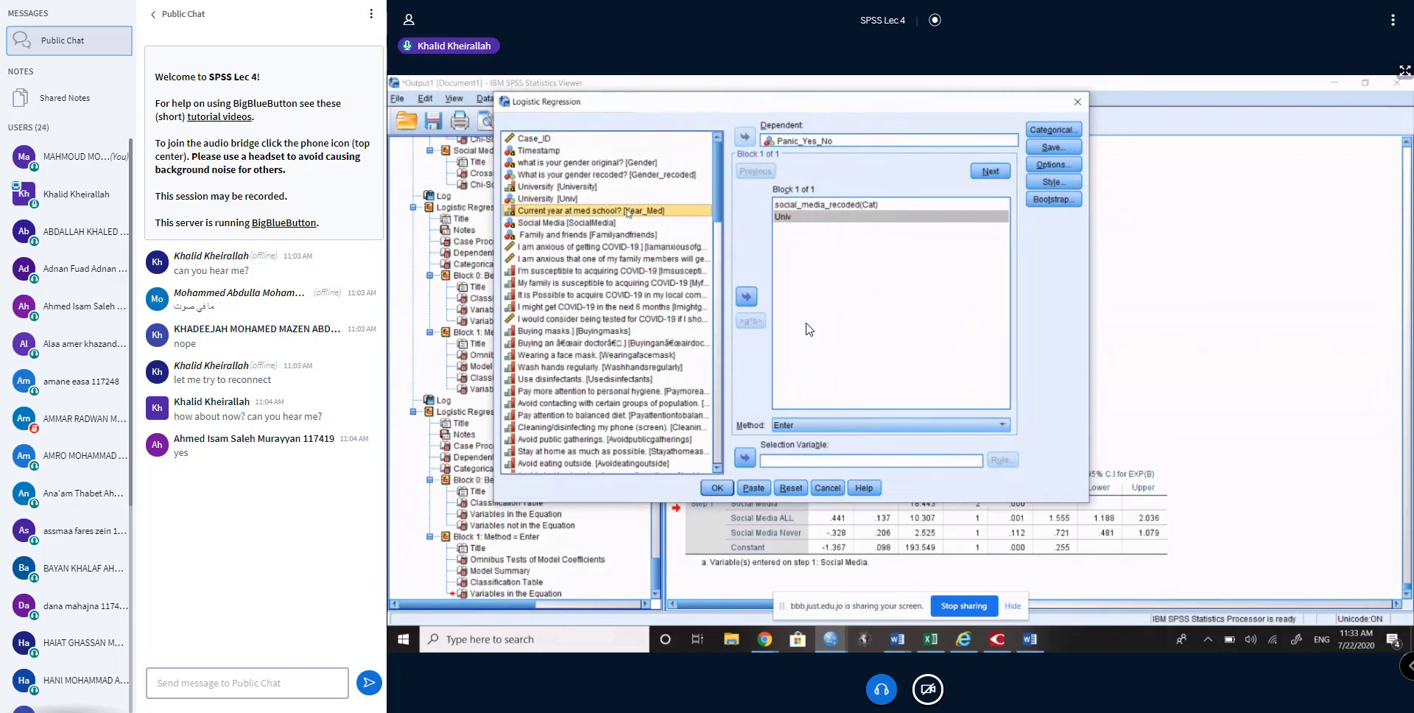
{"action": "scroll", "coordinate": [608, 353], "scroll_direction": "down", "scroll_amount": 10}
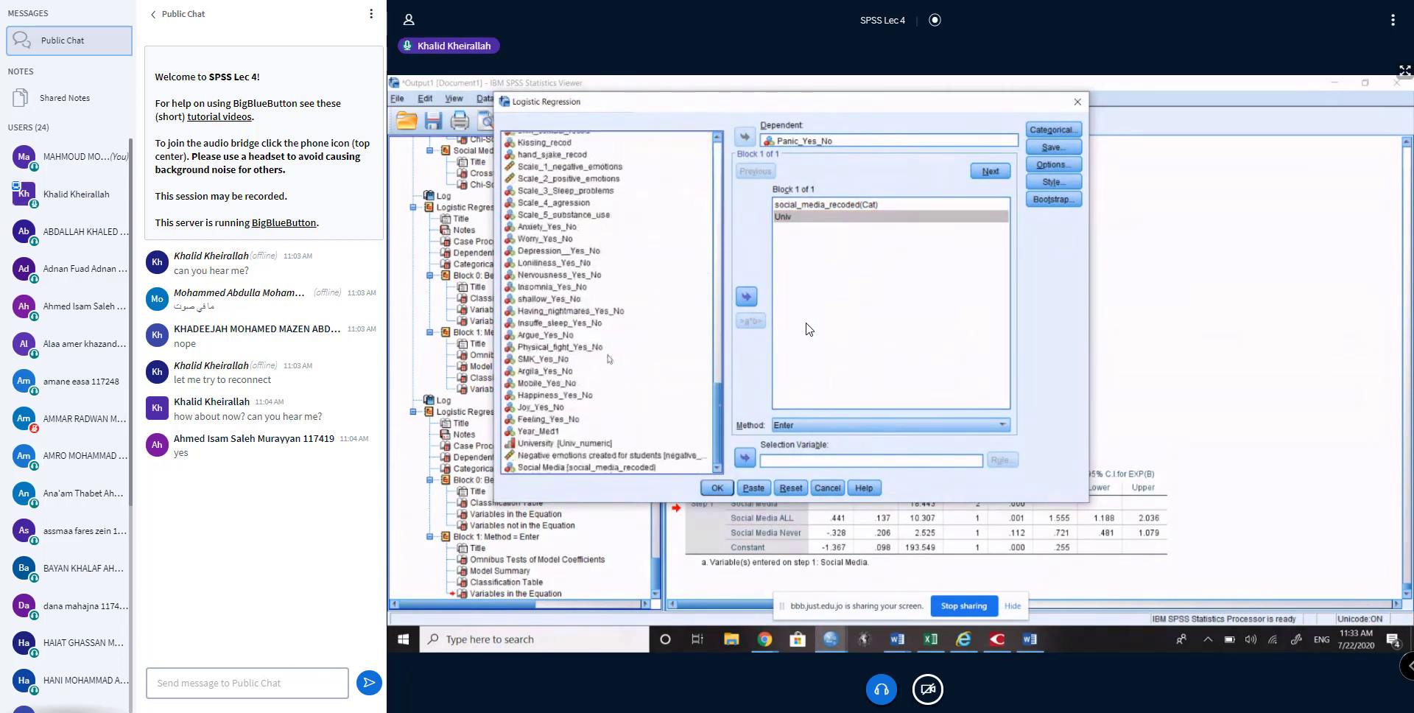
{"action": "scroll", "coordinate": [608, 353], "scroll_direction": "down", "scroll_amount": 1}
{"action": "left_click", "coordinate": [599, 427]}
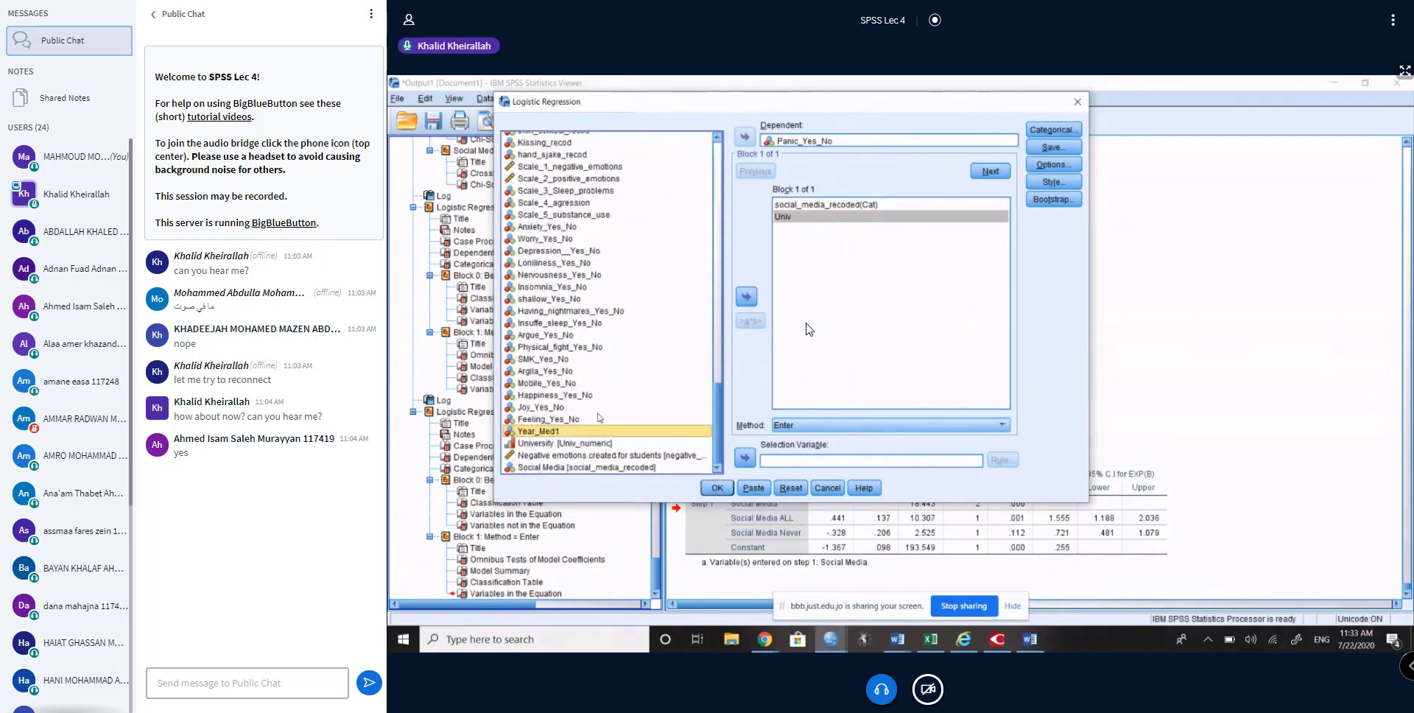
{"action": "left_click", "coordinate": [745, 296]}
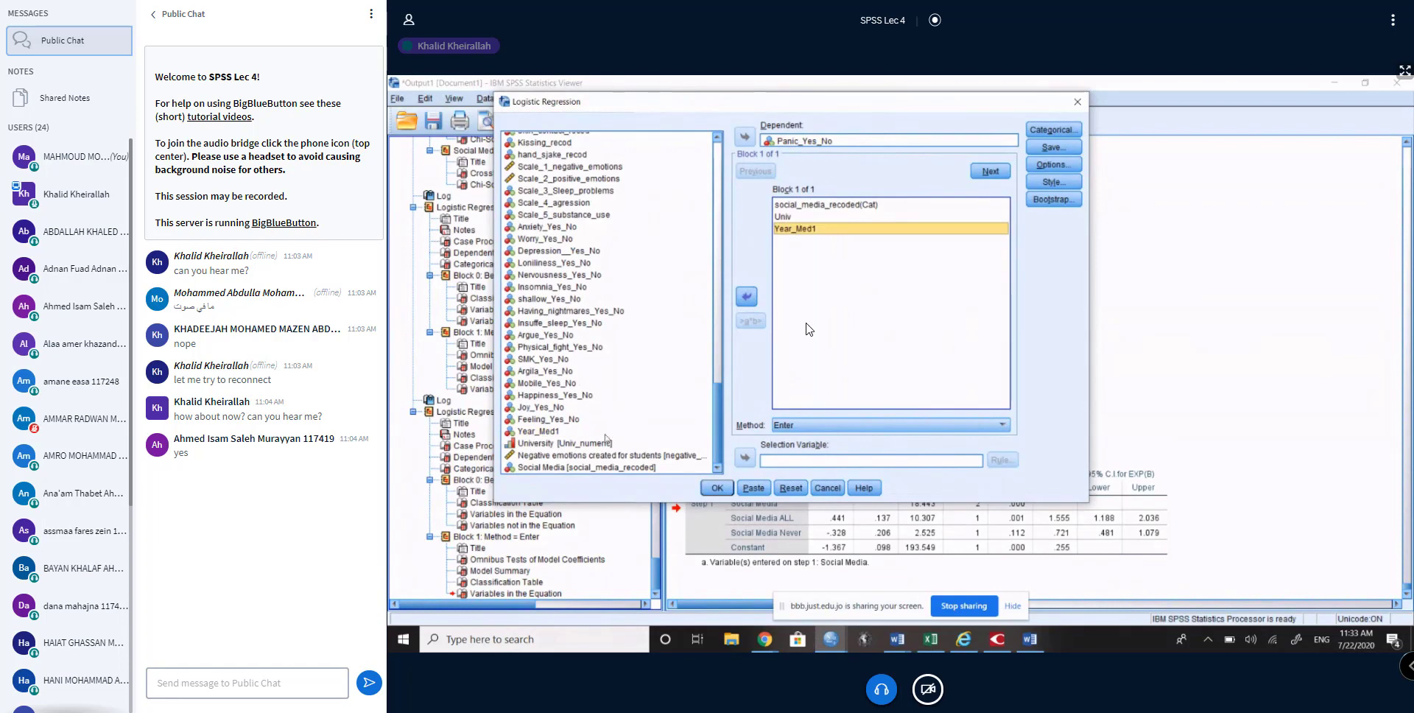
Step: Define Univ and Year_Med1 as categorical covariates with the Indicator contrast and First as the reference category
{"action": "scroll", "coordinate": [605, 436], "scroll_direction": "up", "scroll_amount": 6}
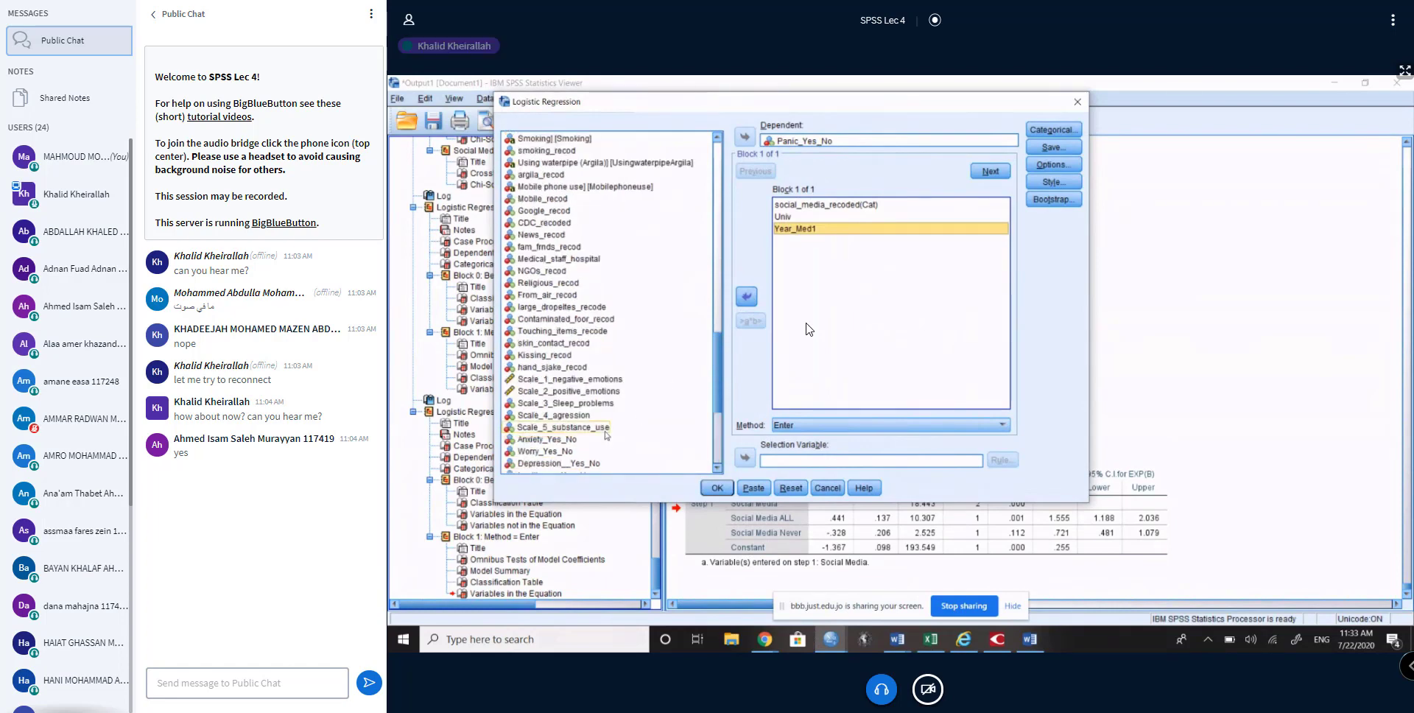
{"action": "scroll", "coordinate": [605, 436], "scroll_direction": "up", "scroll_amount": 3}
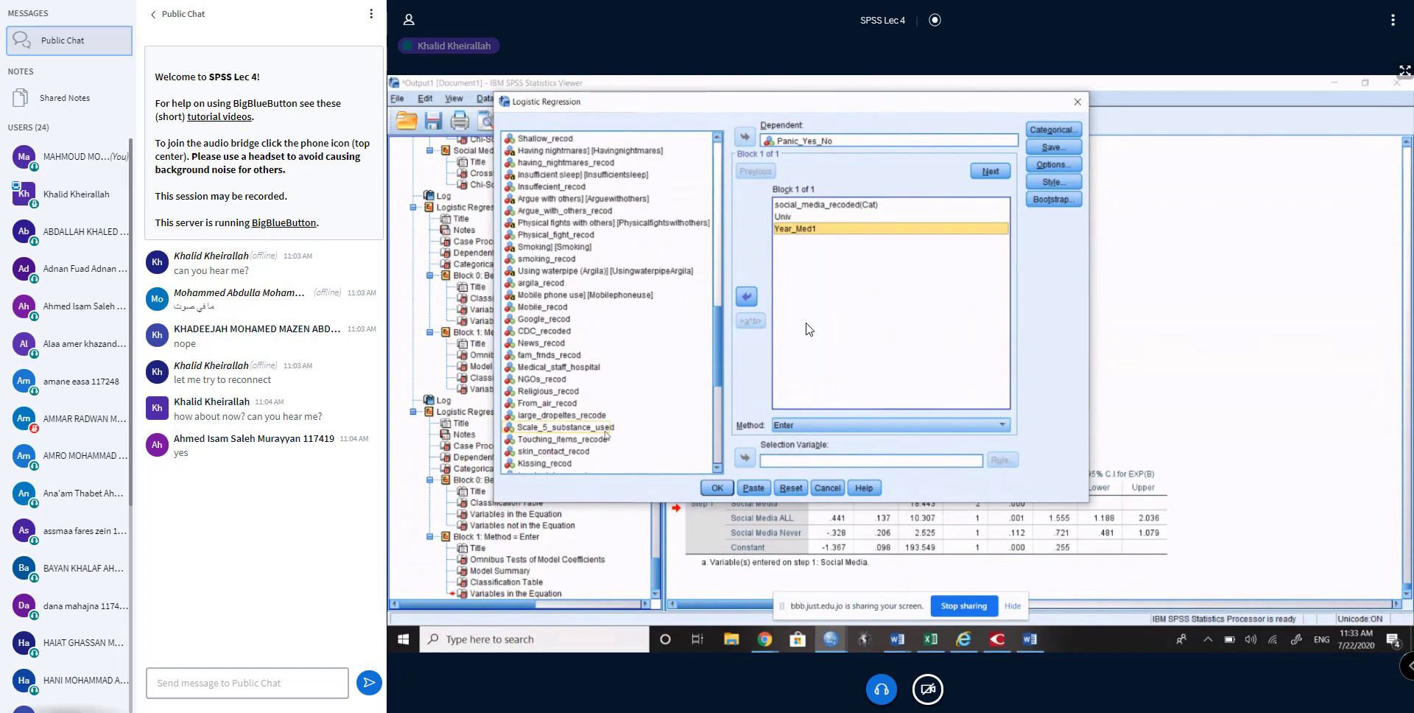
{"action": "scroll", "coordinate": [571, 343], "scroll_direction": "up", "scroll_amount": 4}
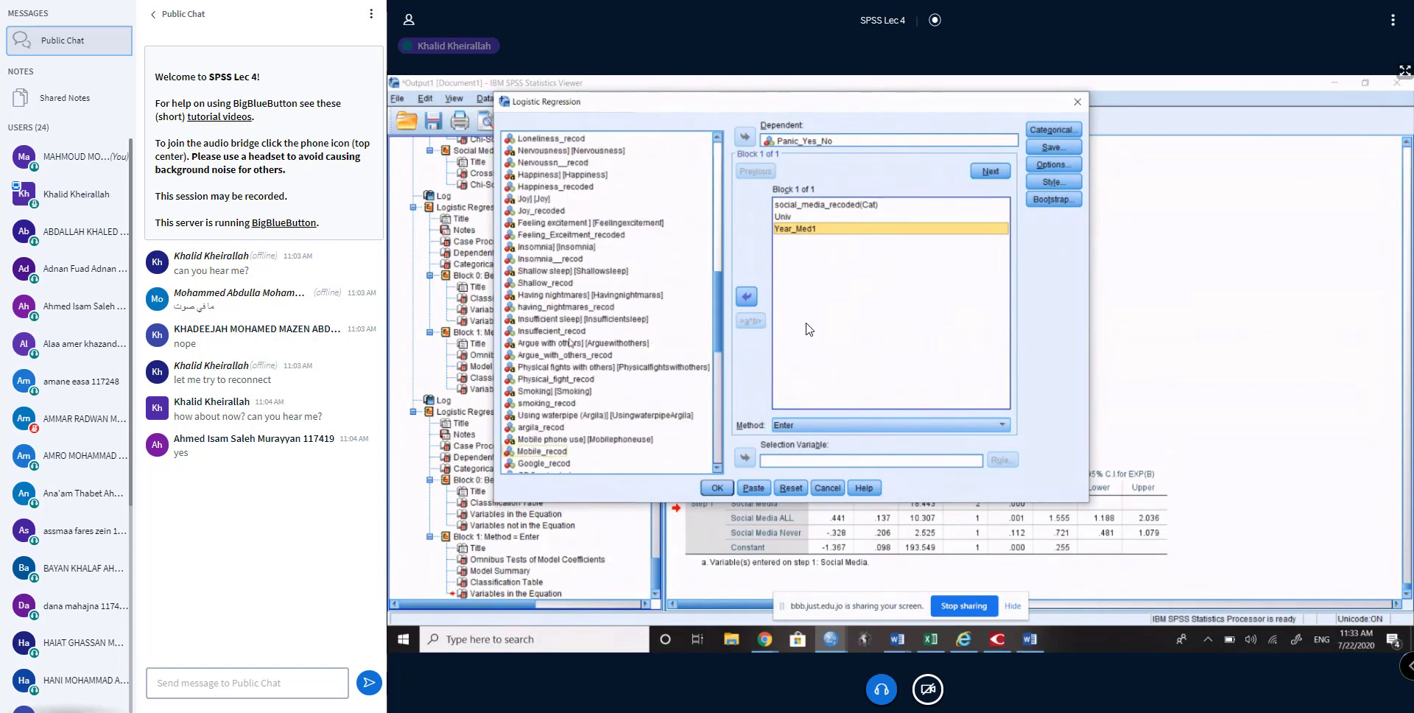
{"action": "scroll", "coordinate": [571, 343], "scroll_direction": "up", "scroll_amount": 4}
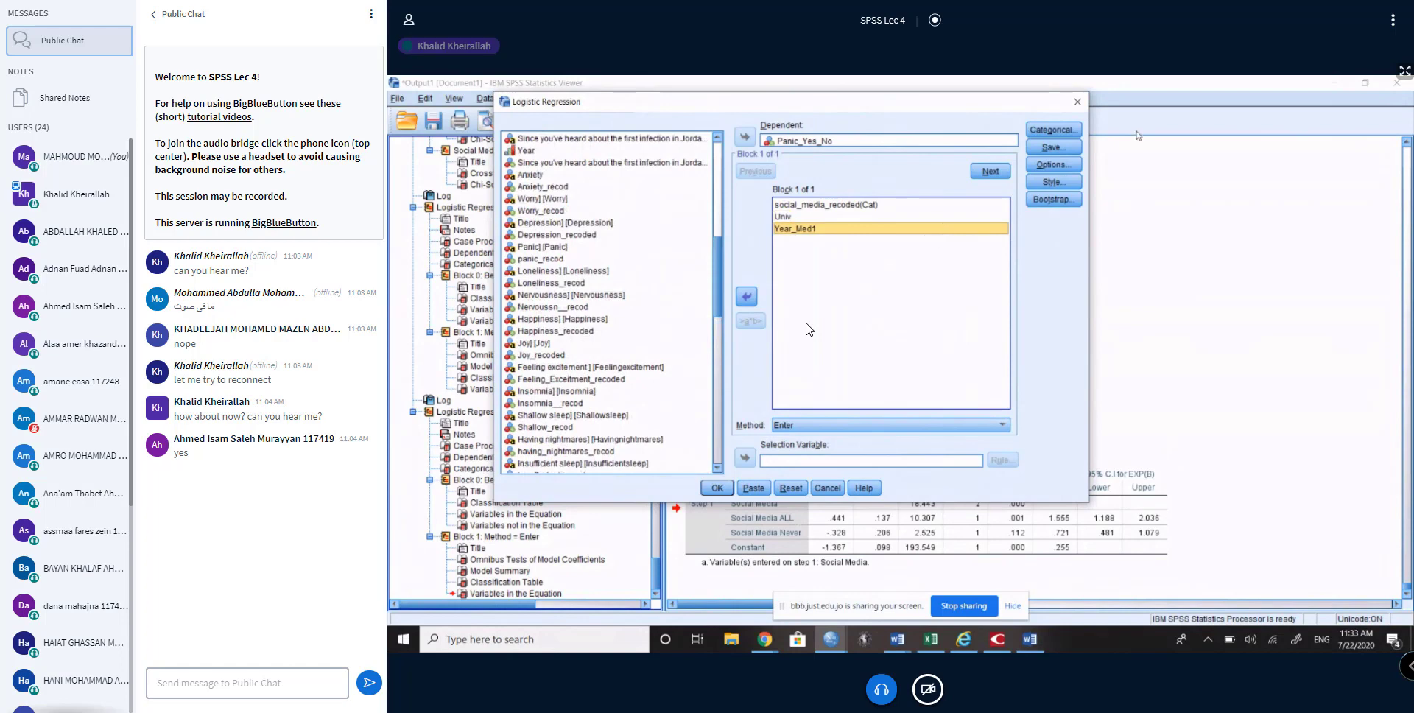
{"action": "left_click", "coordinate": [1052, 131]}
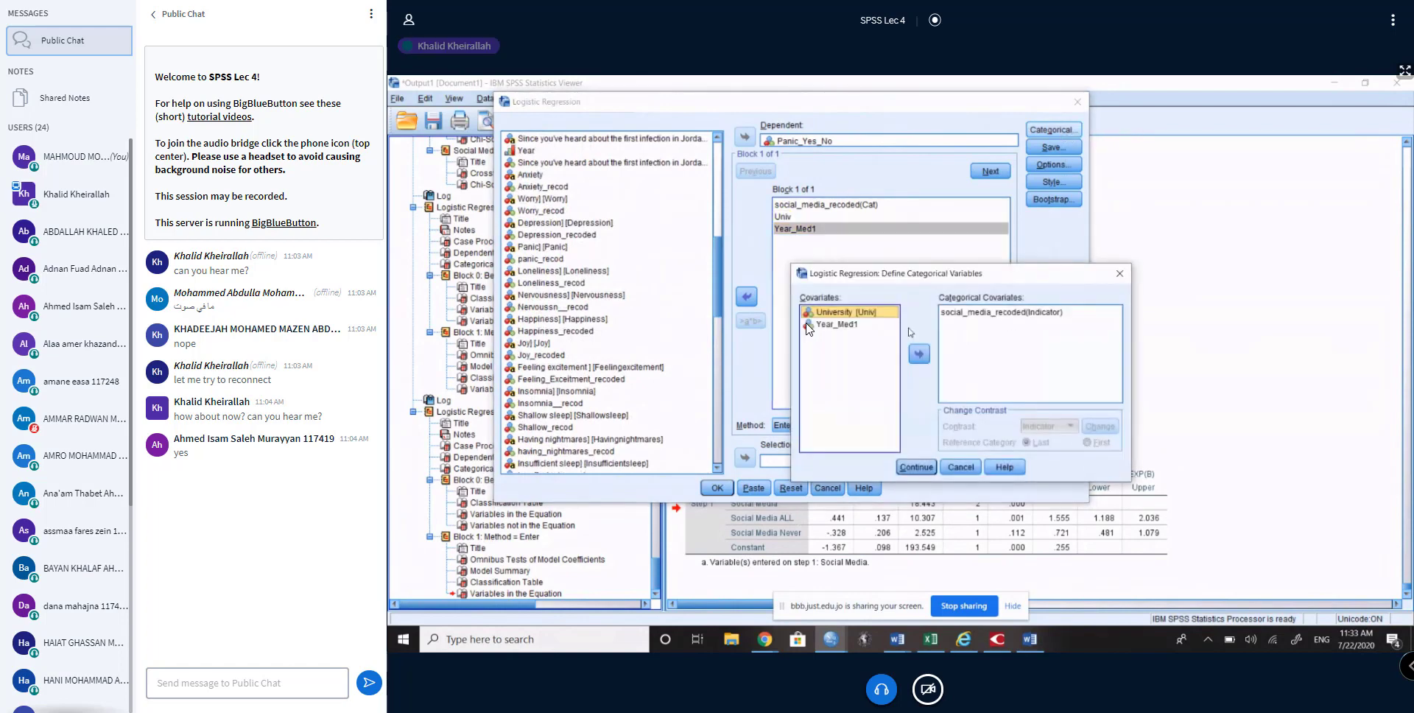
{"action": "left_click", "coordinate": [854, 326], "text": "shift"}
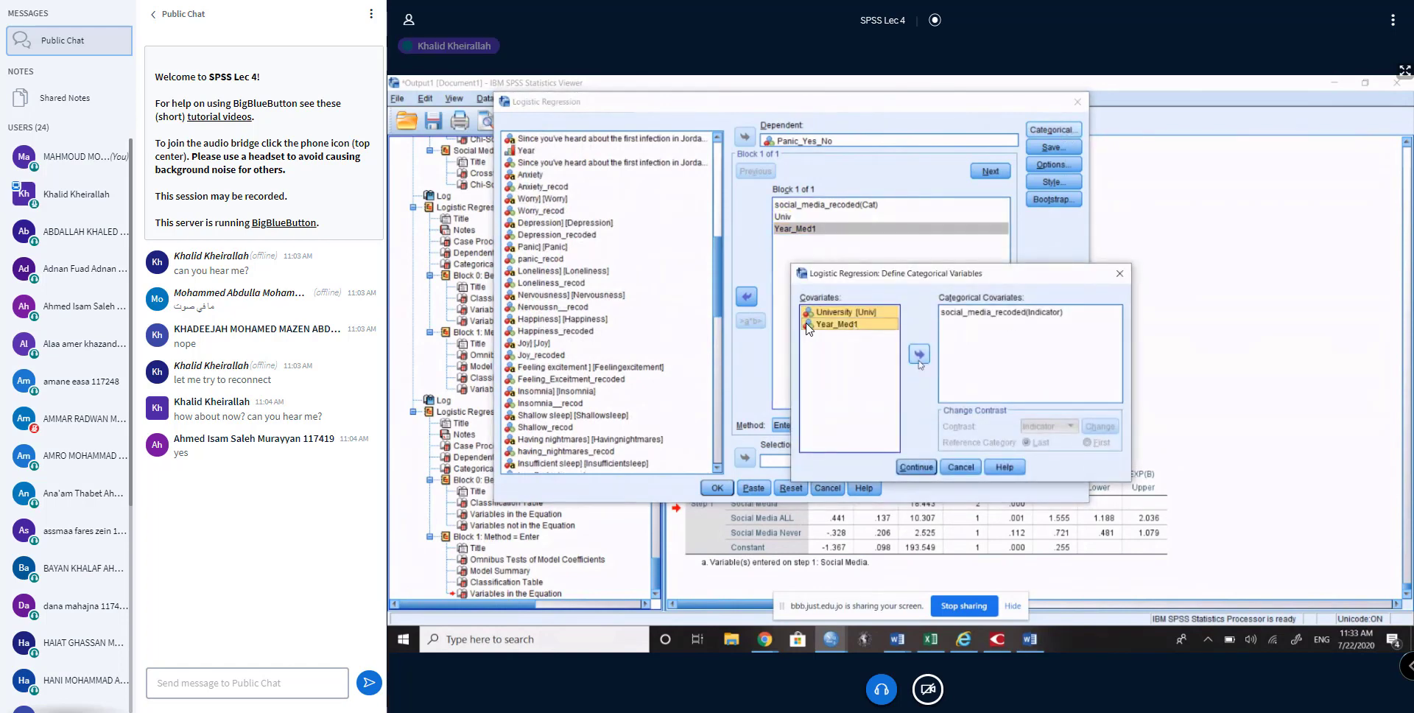
{"action": "left_click", "coordinate": [919, 354]}
{"action": "left_click", "coordinate": [1087, 442]}
{"action": "left_click", "coordinate": [1099, 427]}
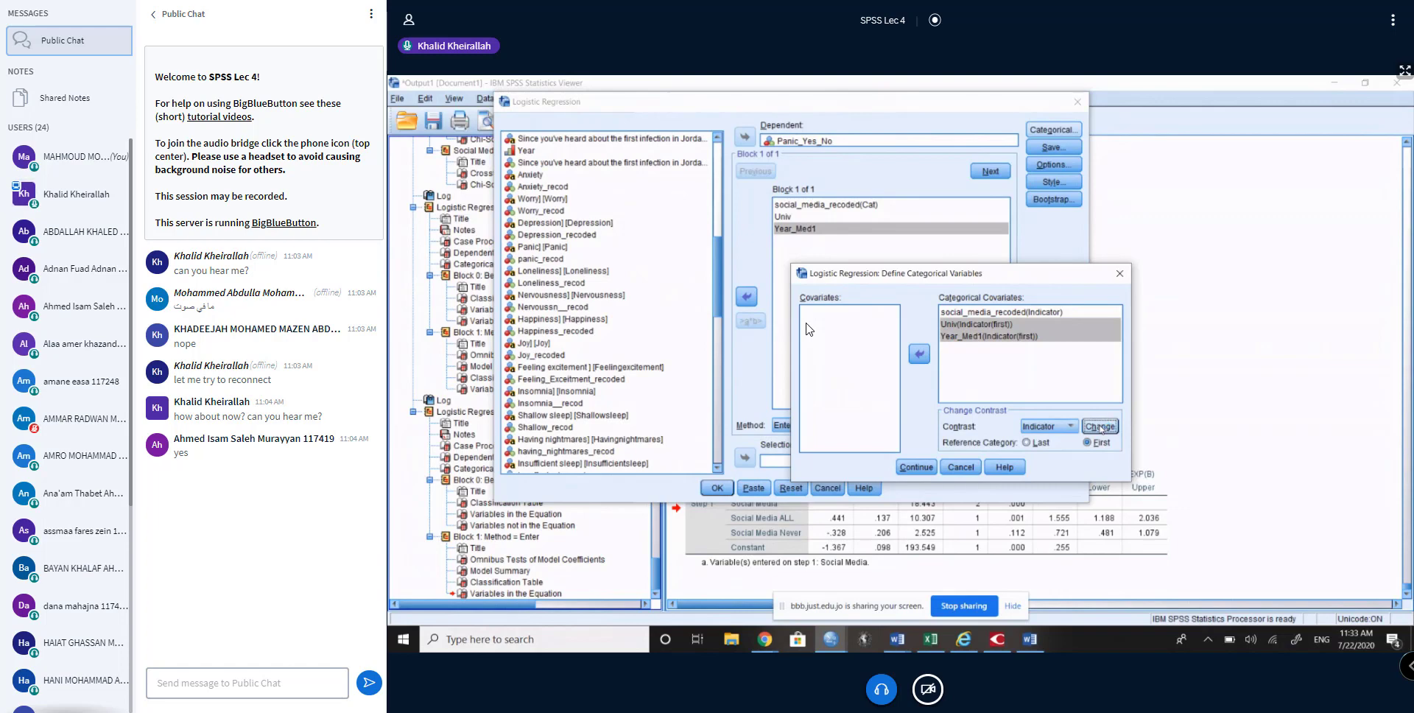
Step: Look up the value labels of Year_Med1 in its variable information to see which category comes first
{"action": "left_click", "coordinate": [1057, 336]}
{"action": "right_click", "coordinate": [1056, 336]}
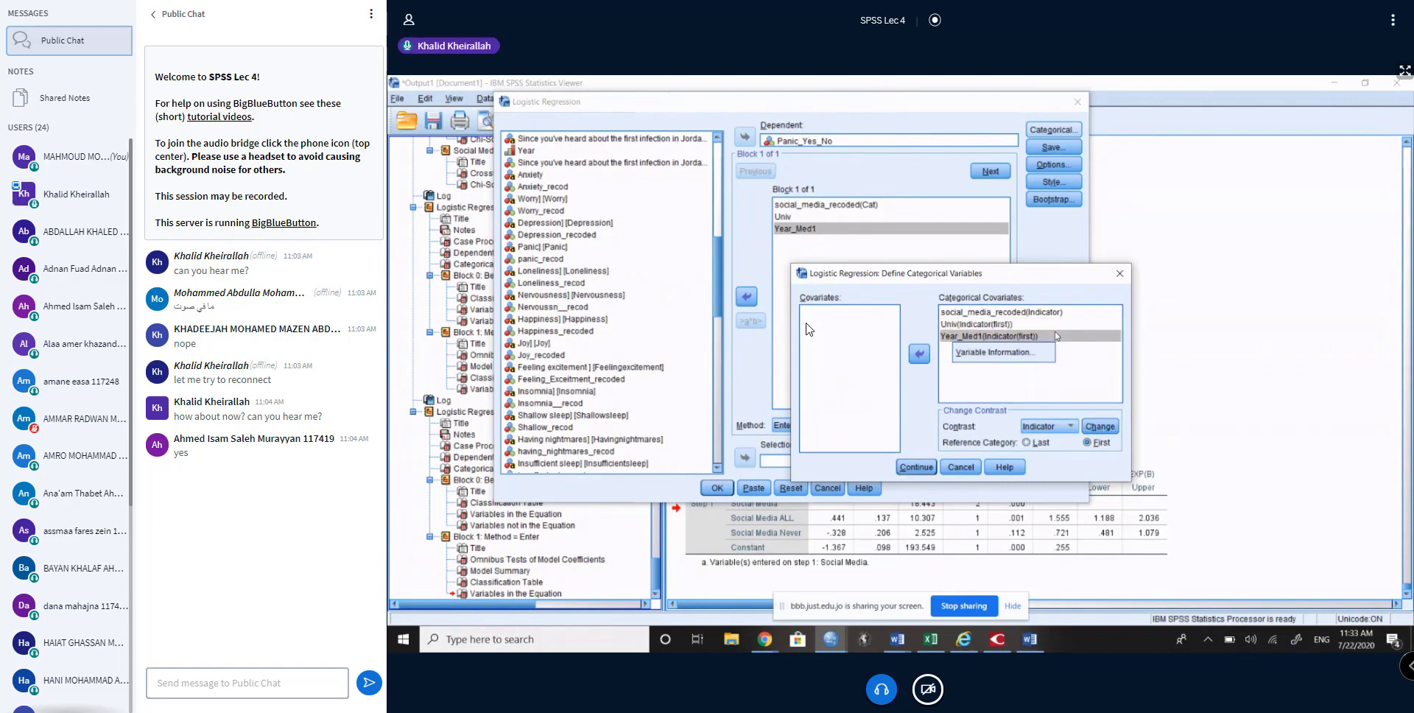
{"action": "left_click", "coordinate": [1030, 352]}
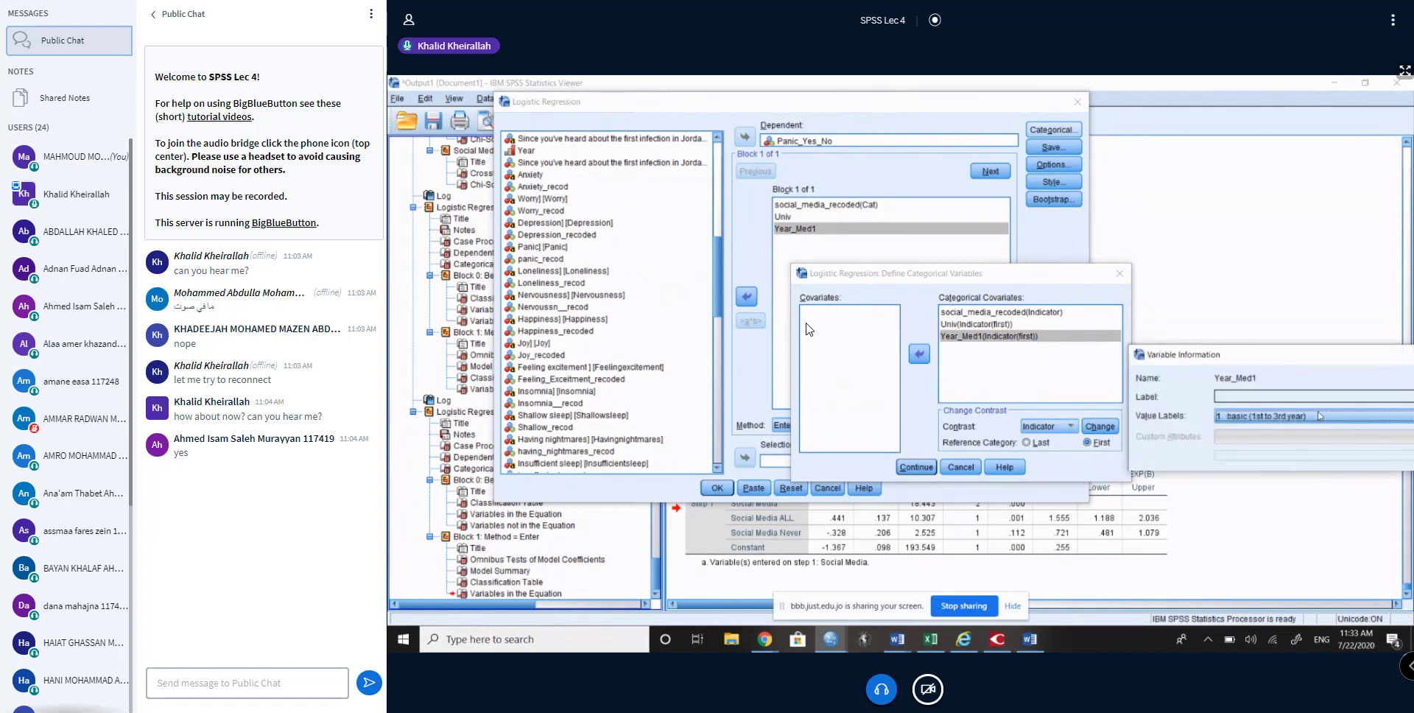
{"action": "left_click", "coordinate": [1316, 342]}
{"action": "left_click", "coordinate": [1321, 353]}
{"action": "left_click_drag", "start_coordinate": [1322, 354], "coordinate": [1160, 323]}
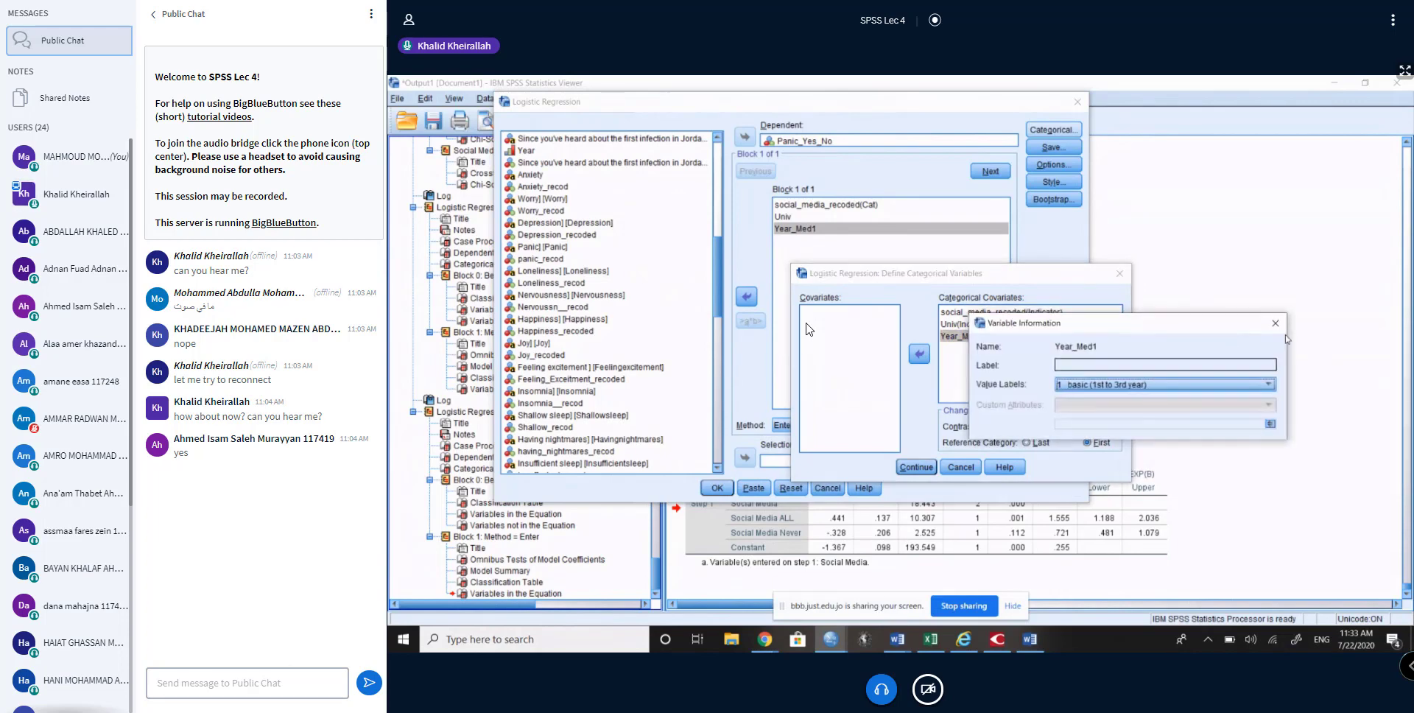
{"action": "left_click", "coordinate": [1276, 322]}
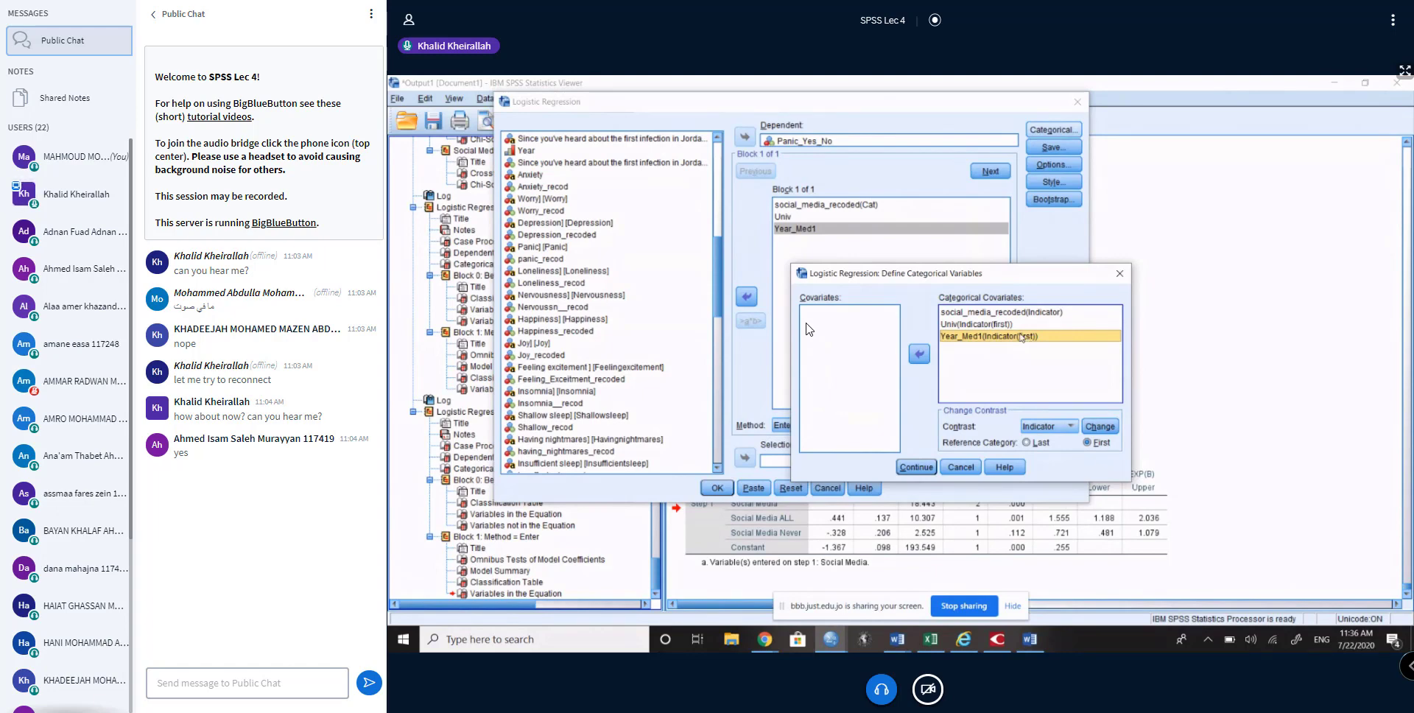
Step: Review the contrasts of the three categorical covariates and accept the categorical definitions
{"action": "left_click", "coordinate": [948, 314]}
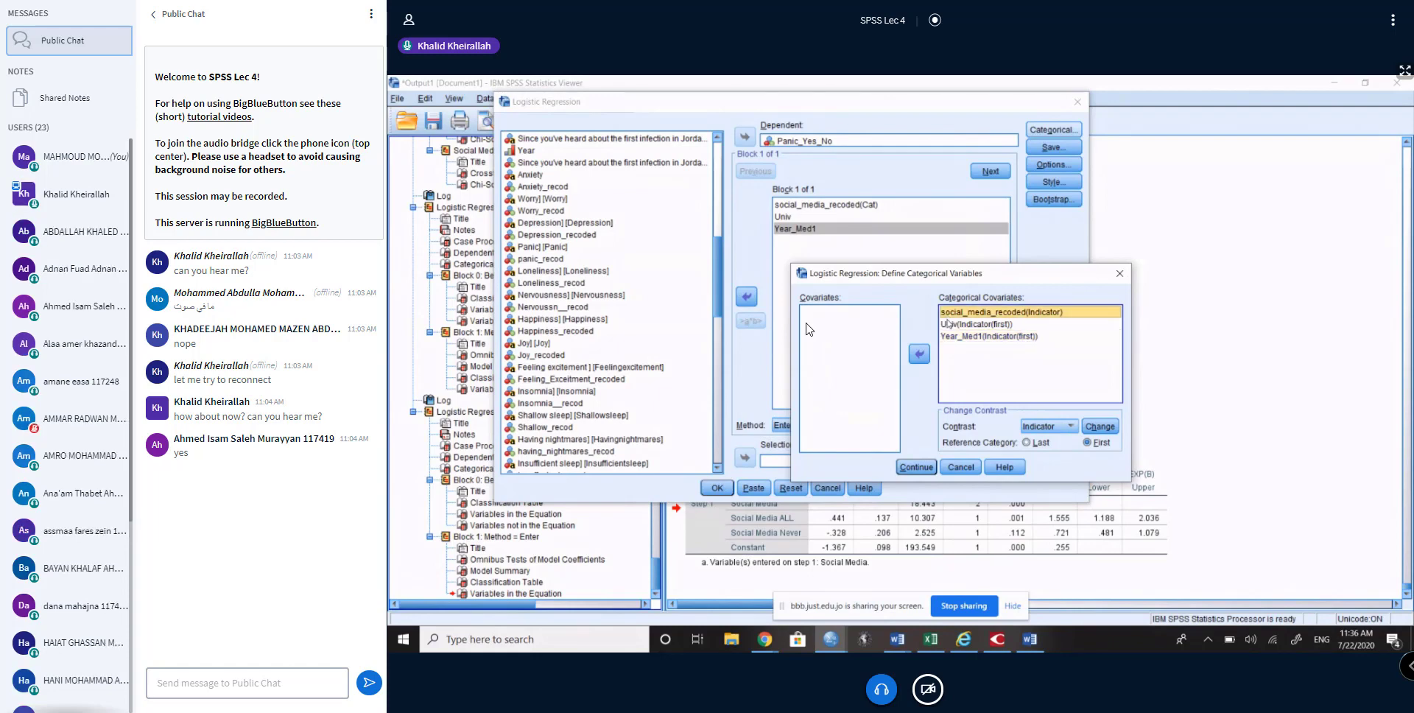
{"action": "left_click", "coordinate": [950, 324]}
{"action": "left_click", "coordinate": [954, 337]}
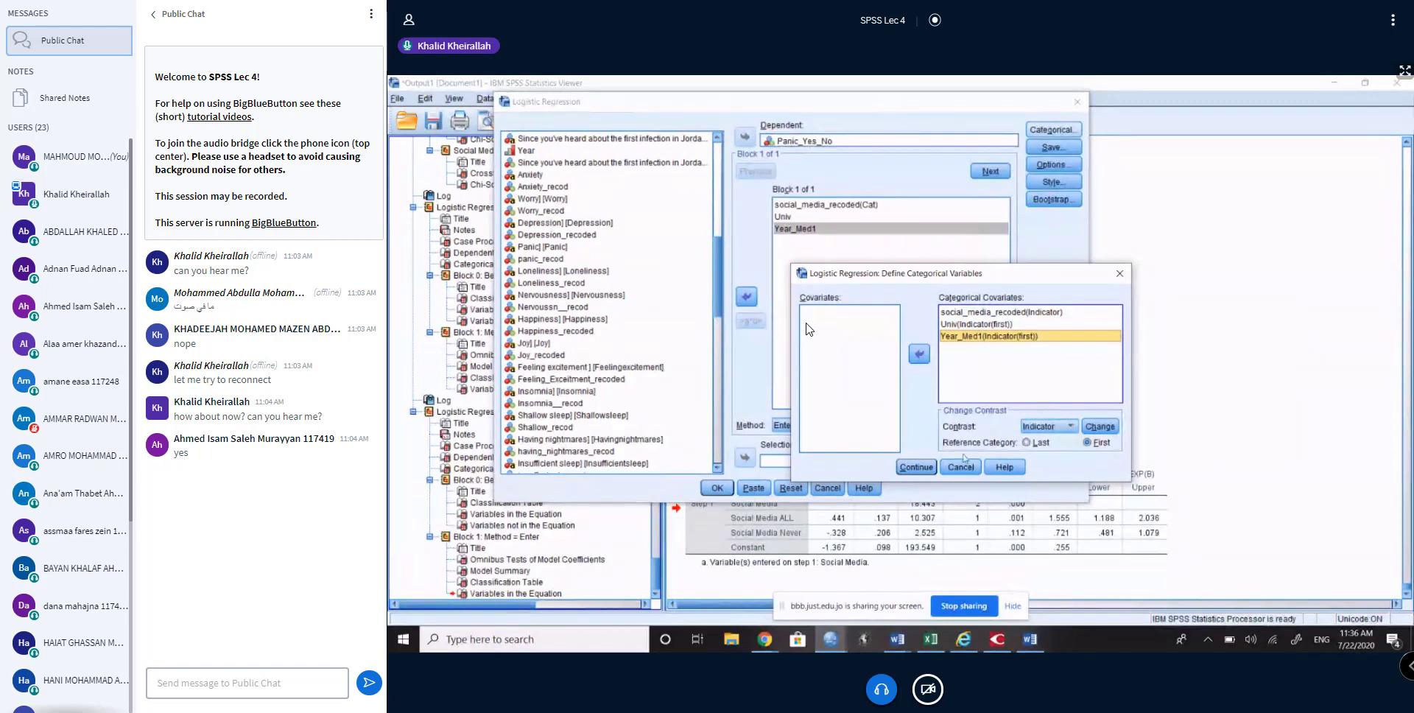
{"action": "left_click", "coordinate": [921, 469]}
Step: Check the variable information of Lectures_attended and add it to the covariates of the model
{"action": "scroll", "coordinate": [543, 291], "scroll_direction": "up", "scroll_amount": 2}
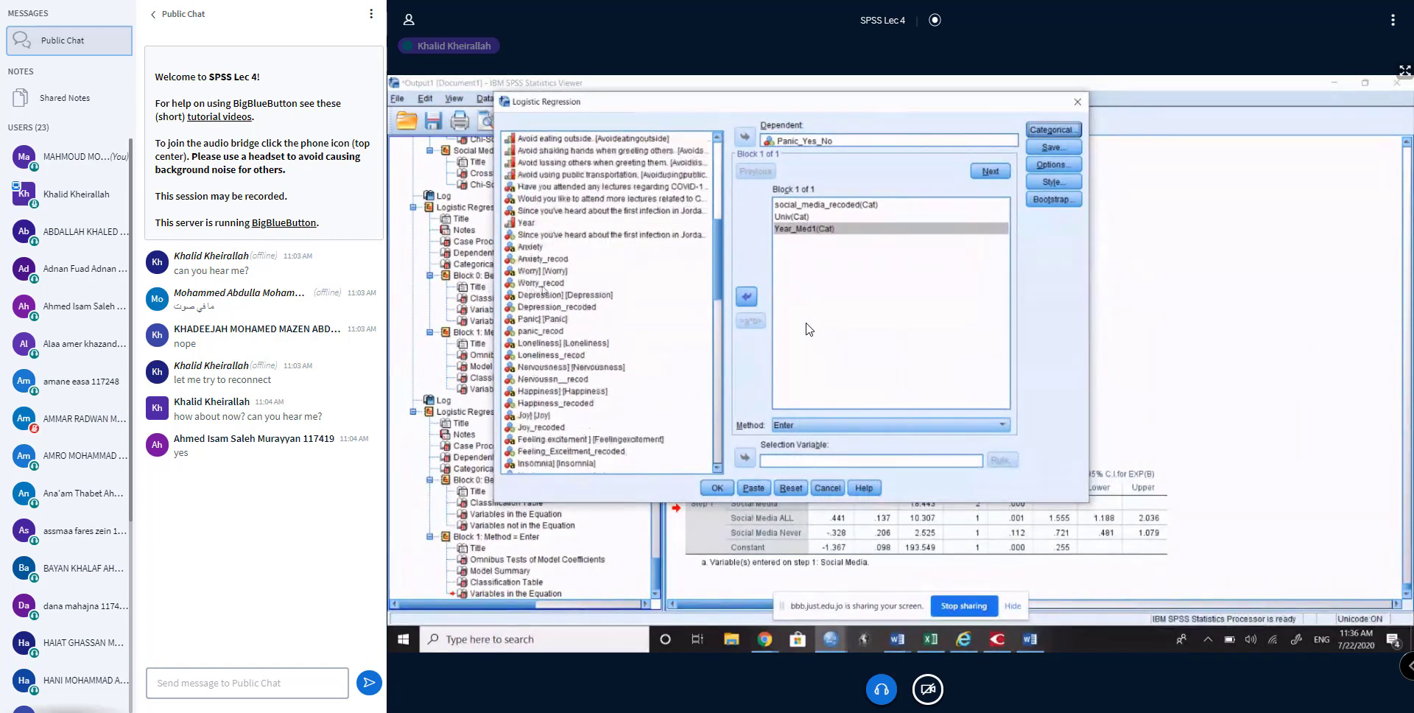
{"action": "scroll", "coordinate": [543, 291], "scroll_direction": "up", "scroll_amount": 1}
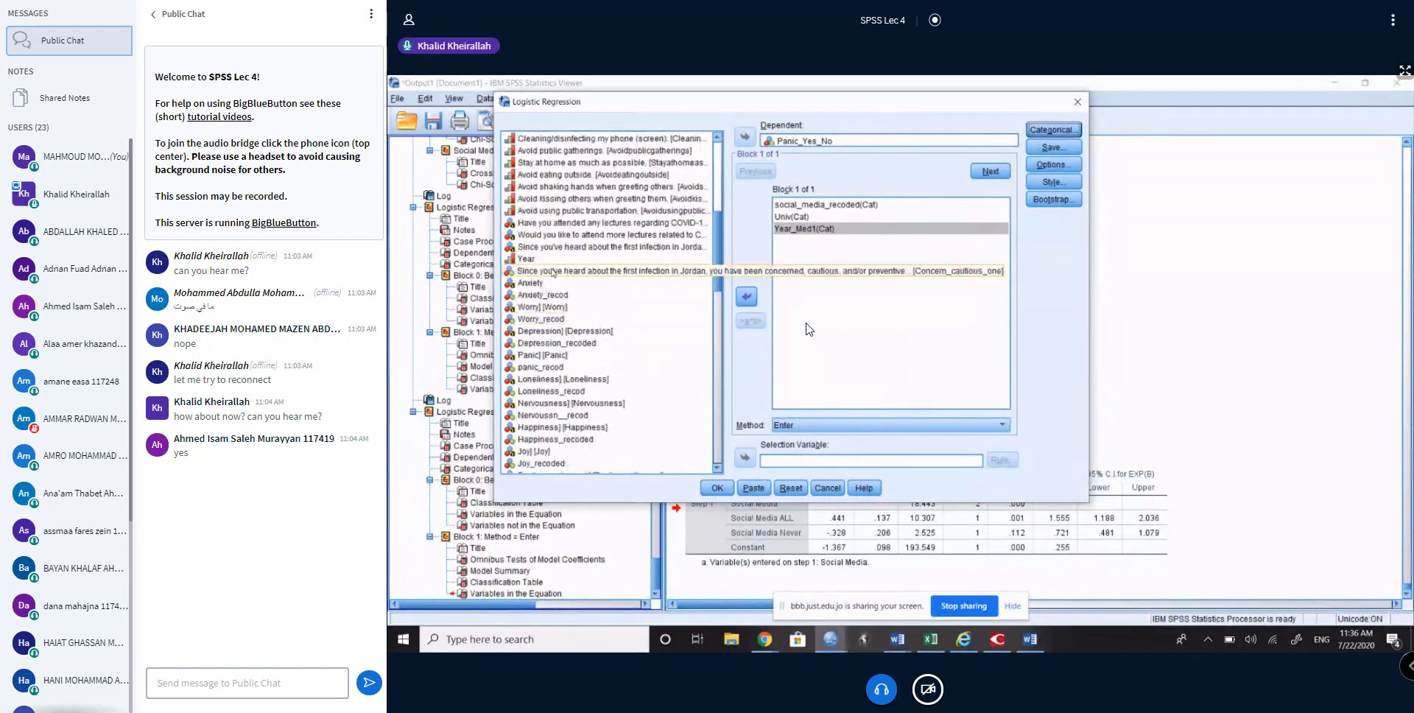
{"action": "right_click", "coordinate": [575, 224]}
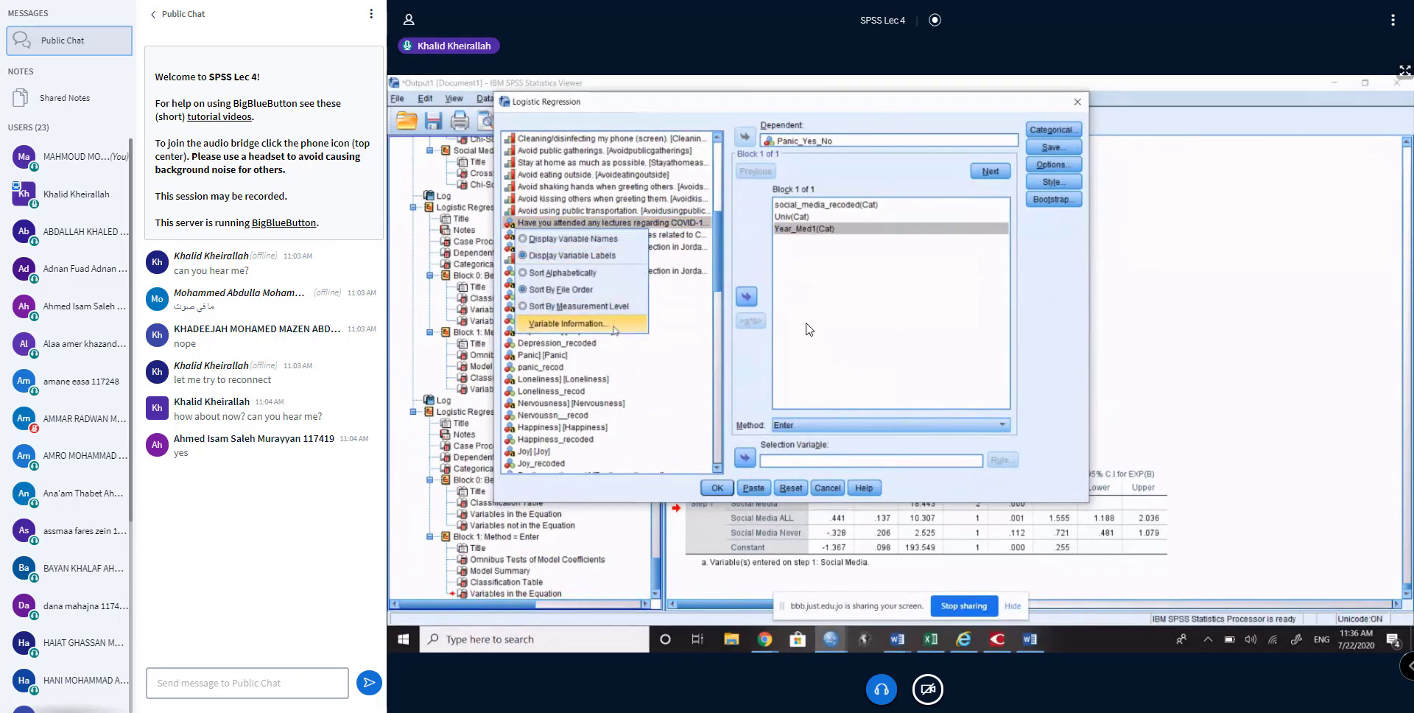
{"action": "left_click", "coordinate": [567, 332]}
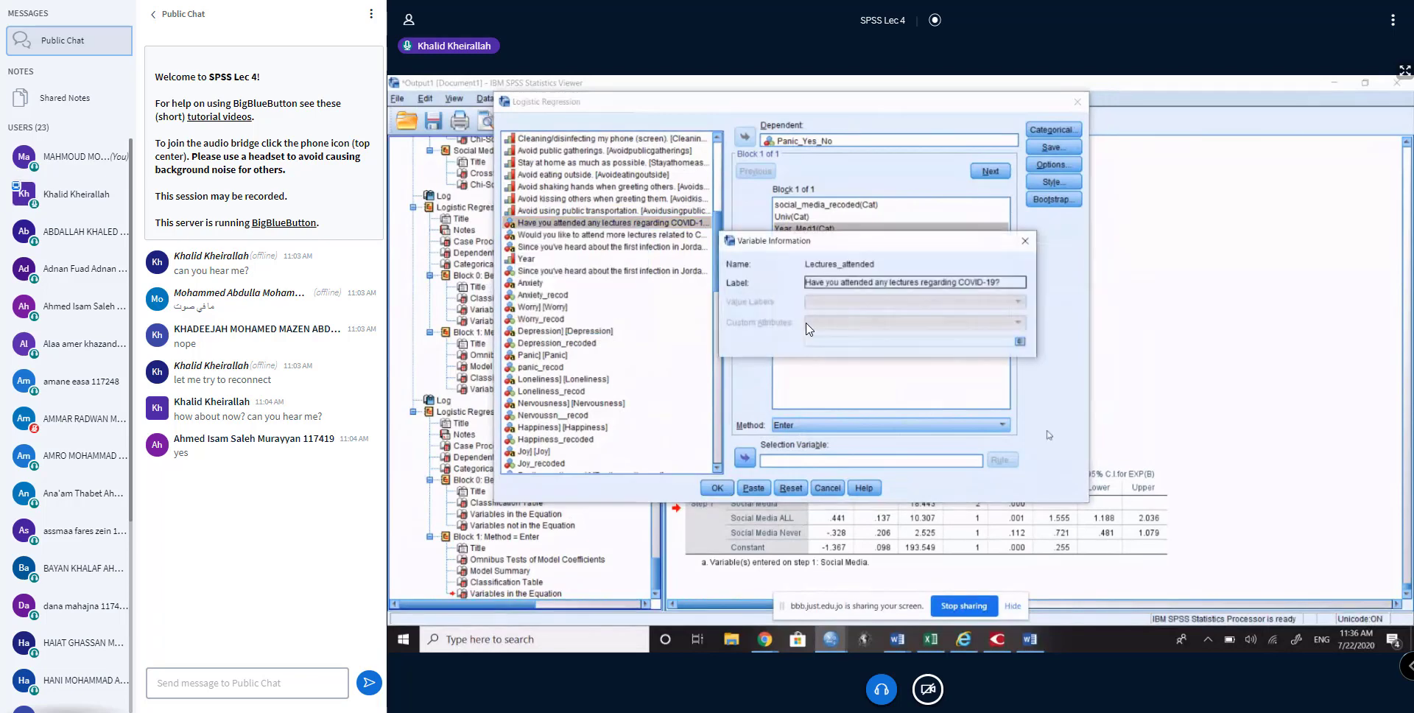
{"action": "left_click", "coordinate": [1027, 240]}
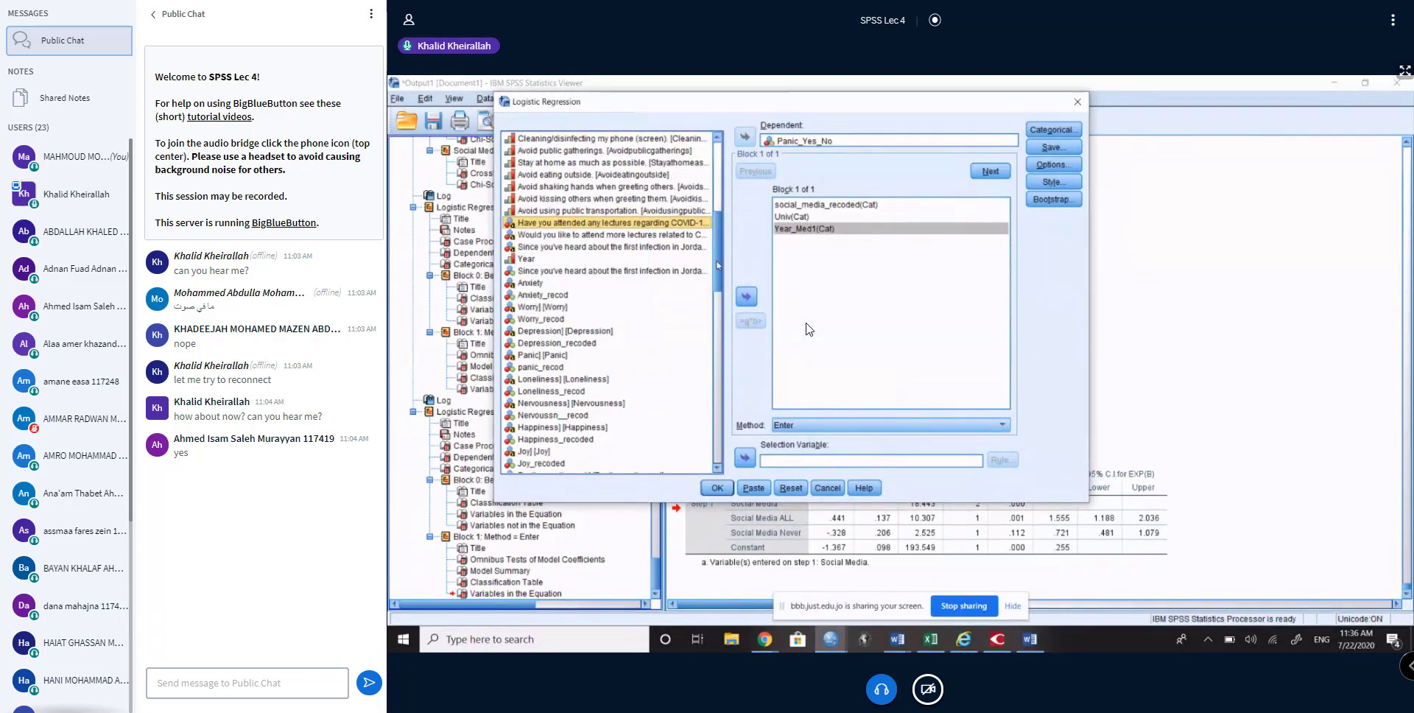
{"action": "left_click", "coordinate": [747, 297]}
Step: Set the reference category of Lectures_attended to First, keeping the Indicator contrast, and accept the categorical definitions
{"action": "left_click", "coordinate": [1053, 129]}
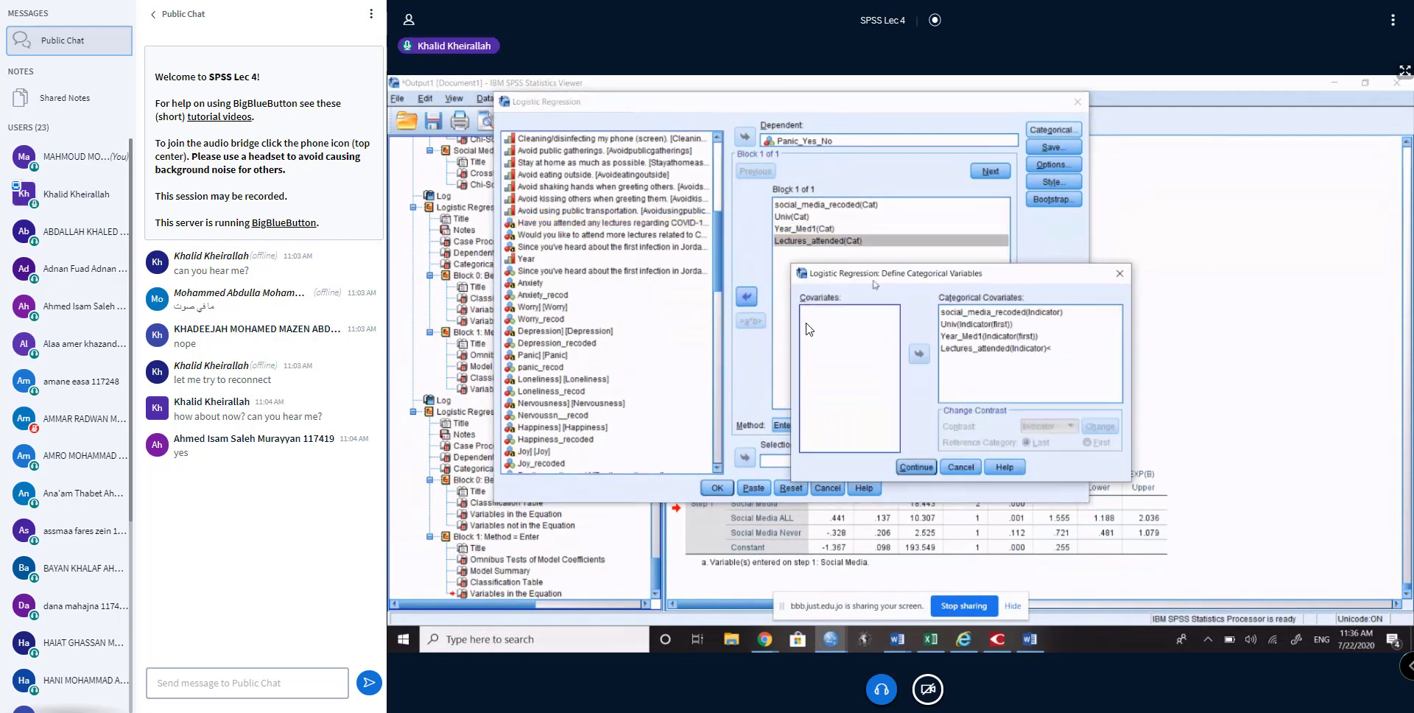
{"action": "left_click", "coordinate": [979, 350]}
{"action": "left_click", "coordinate": [1088, 441]}
{"action": "left_click", "coordinate": [1099, 426]}
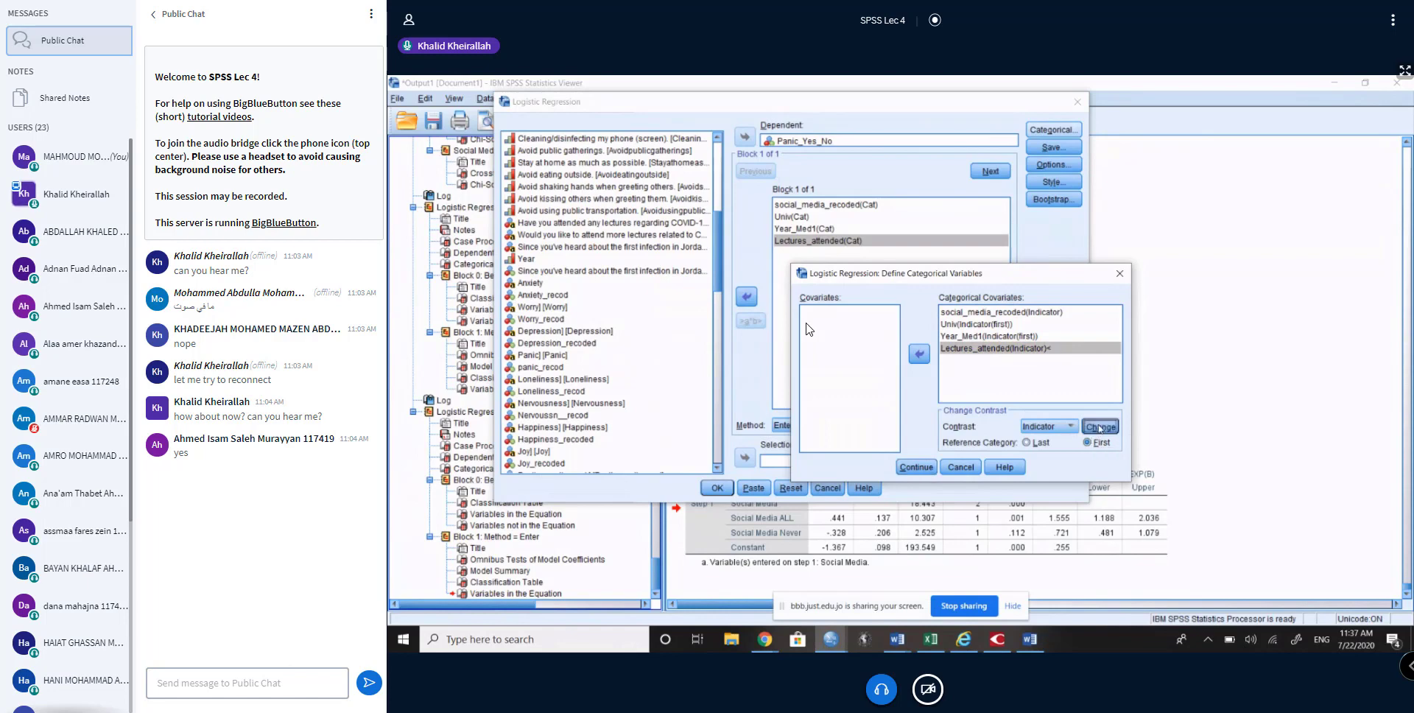
{"action": "left_click", "coordinate": [915, 467]}
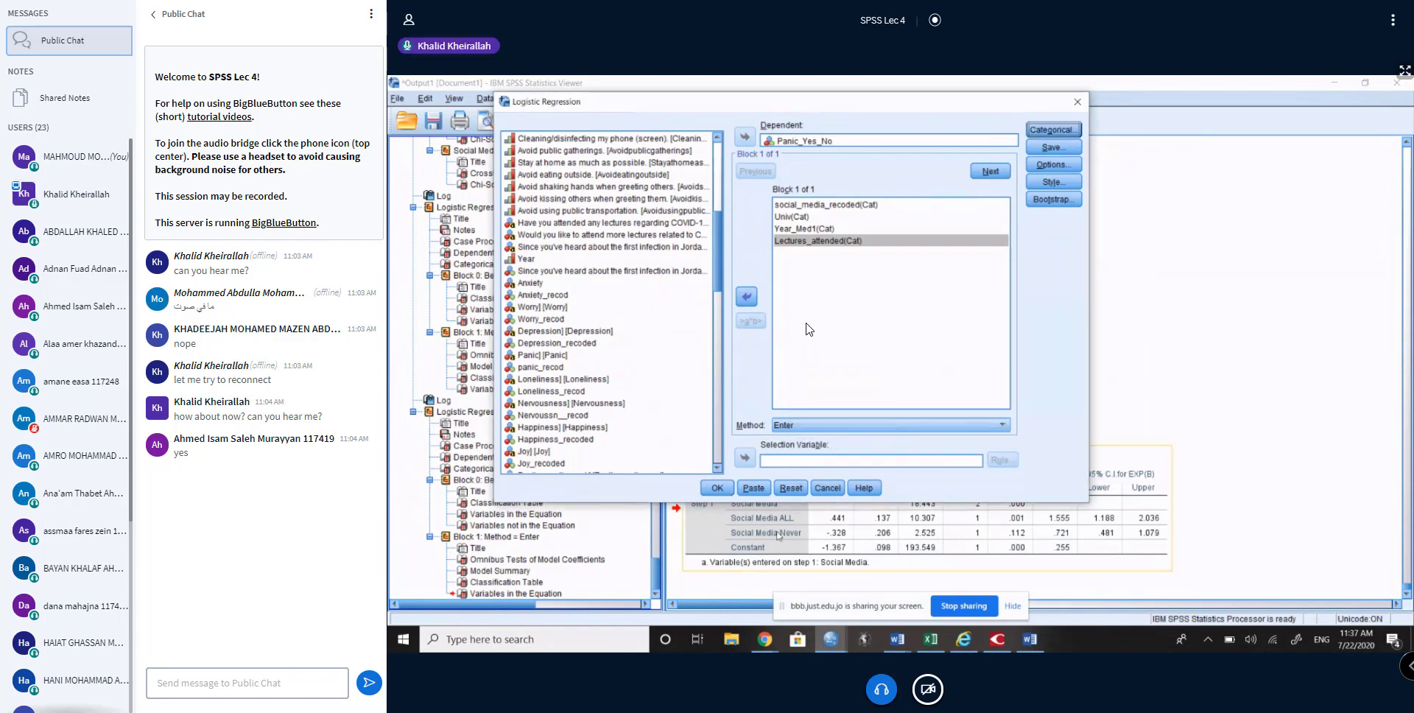
Step: Review the four covariates entered in the model: social_media_recoded, Univ, Year_Med1 and Lectures_attended
{"action": "left_click", "coordinate": [809, 204]}
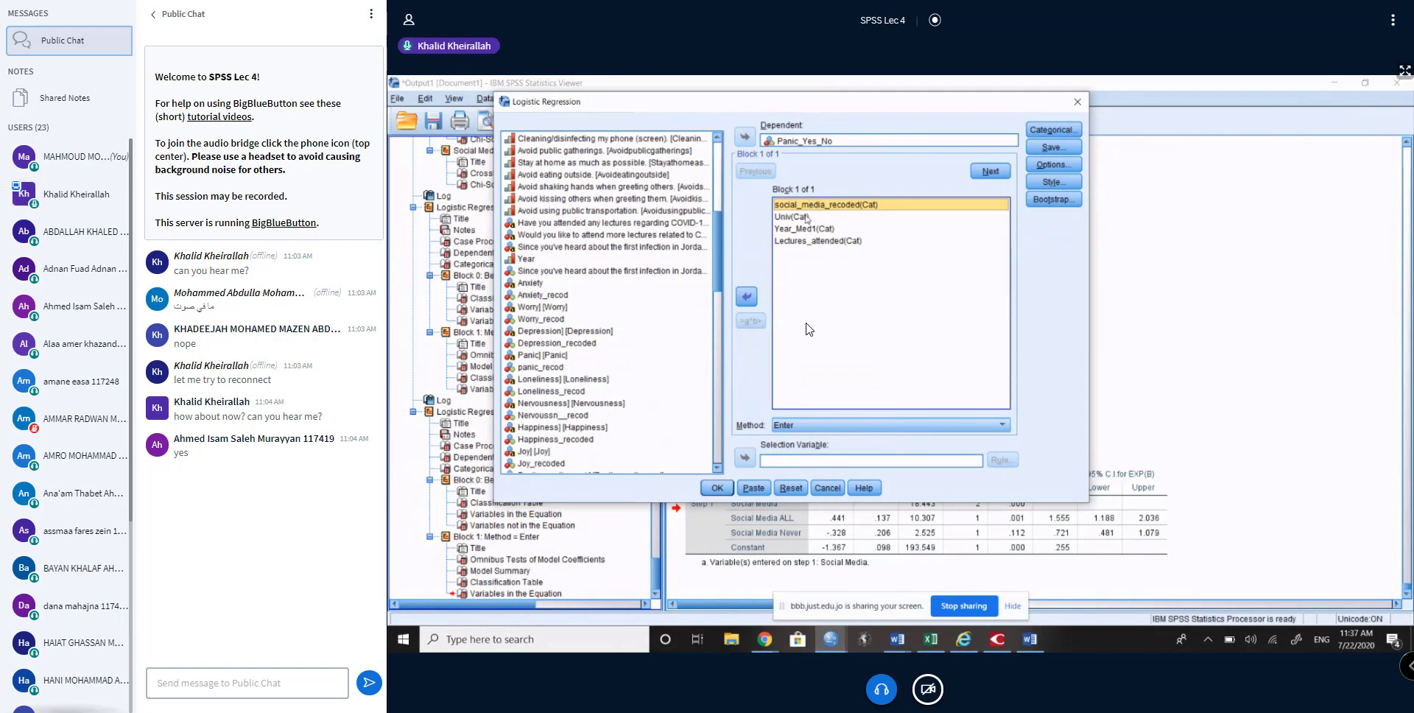
{"action": "left_click", "coordinate": [806, 217]}
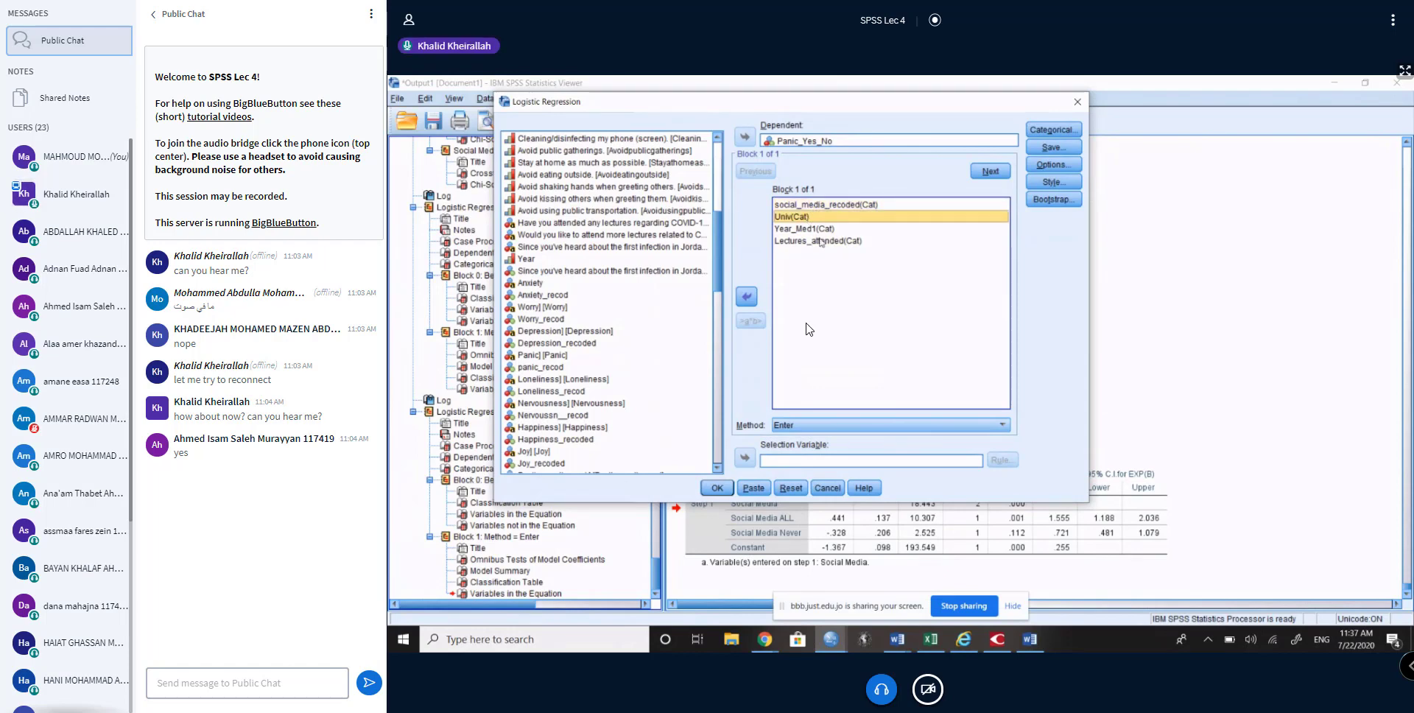
{"action": "left_click", "coordinate": [815, 229]}
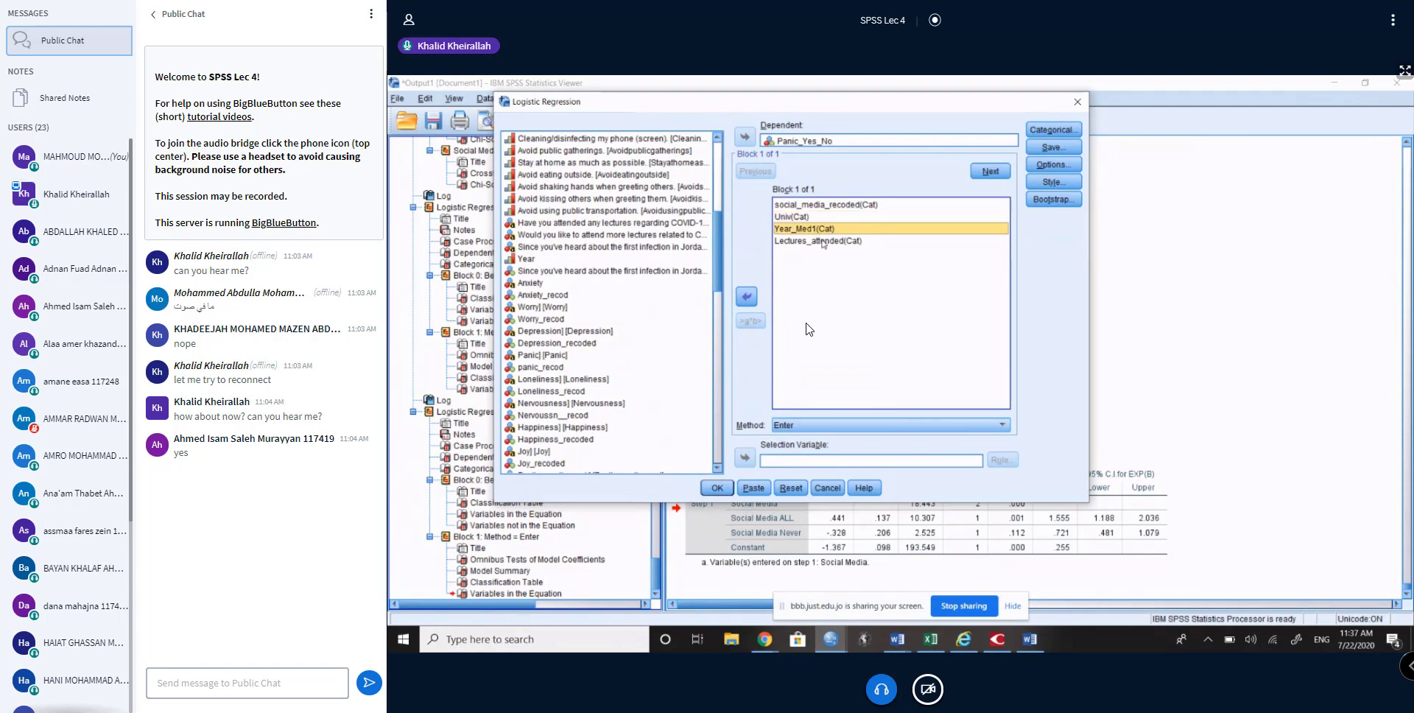
{"action": "left_click", "coordinate": [823, 241], "text": "ctrl"}
{"action": "left_click", "coordinate": [823, 241]}
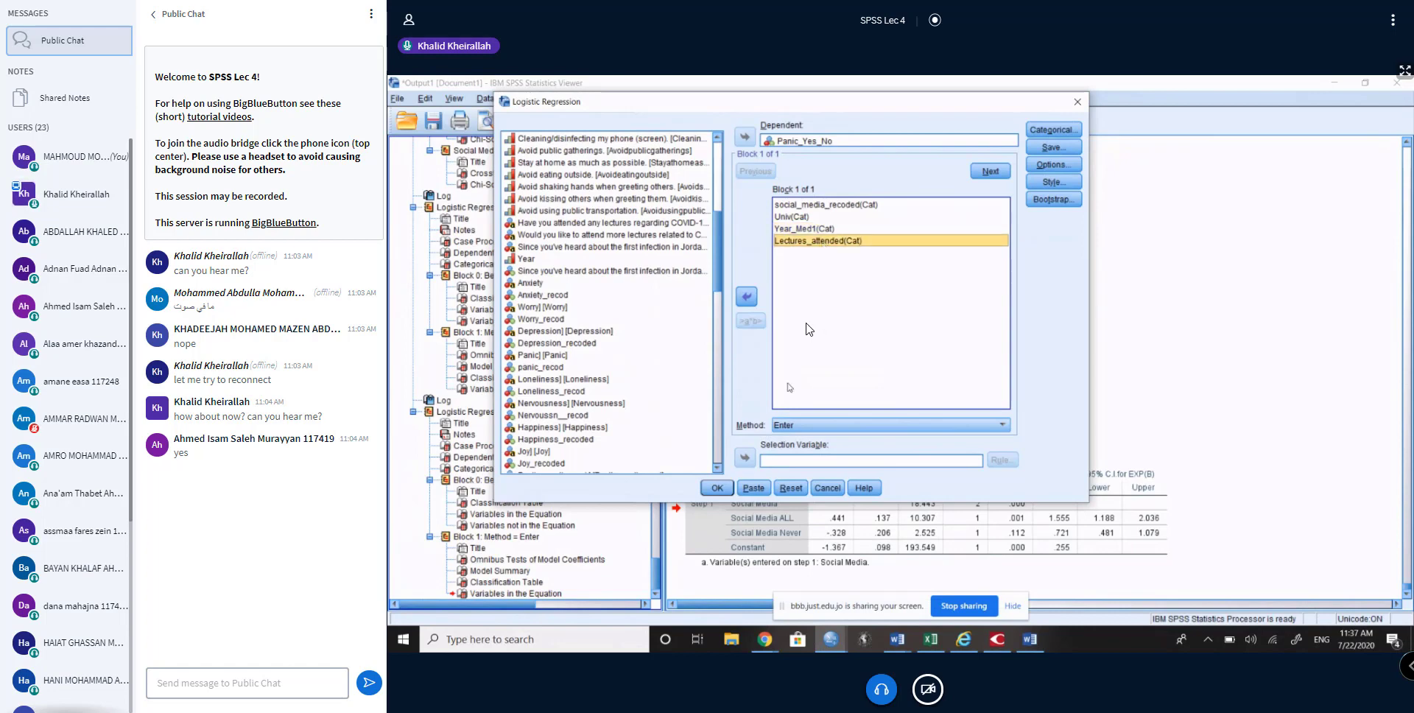
{"action": "left_click", "coordinate": [718, 488]}
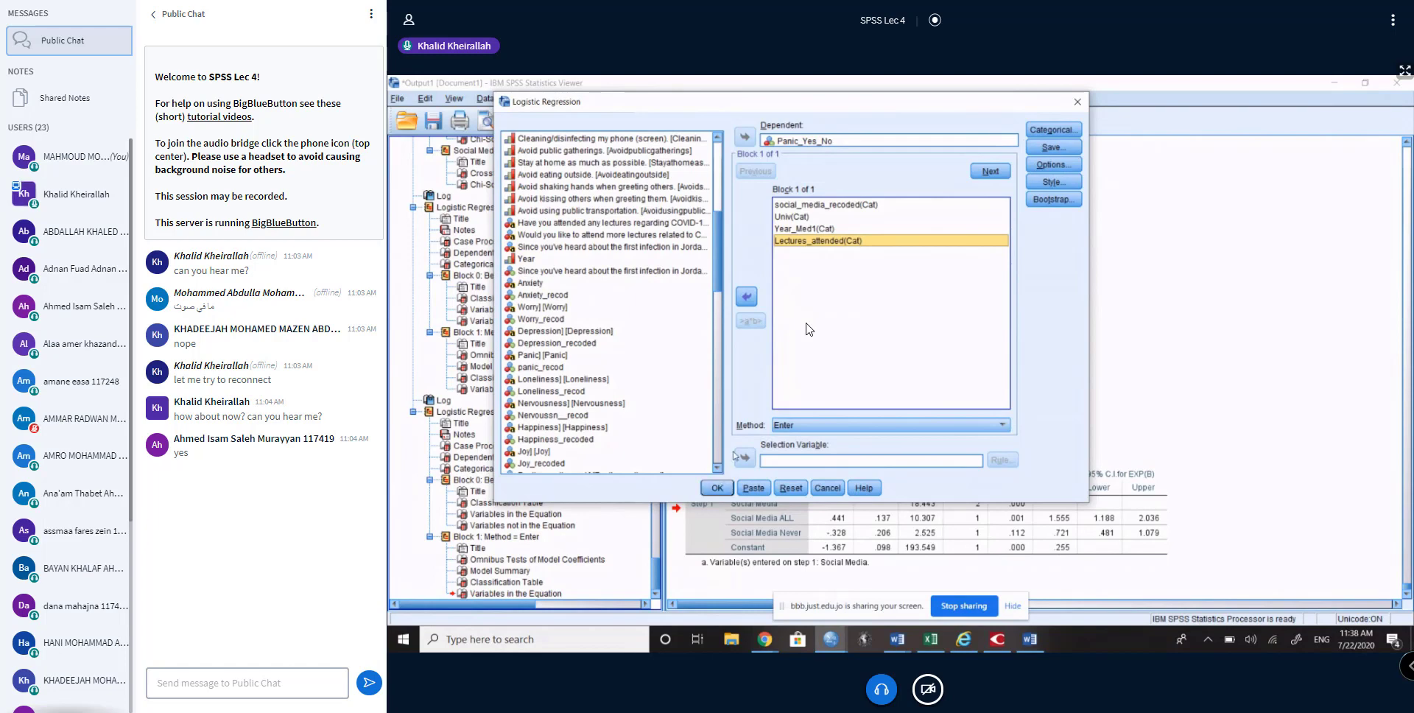
{"action": "left_click", "coordinate": [825, 204]}
{"action": "left_click", "coordinate": [810, 216]}
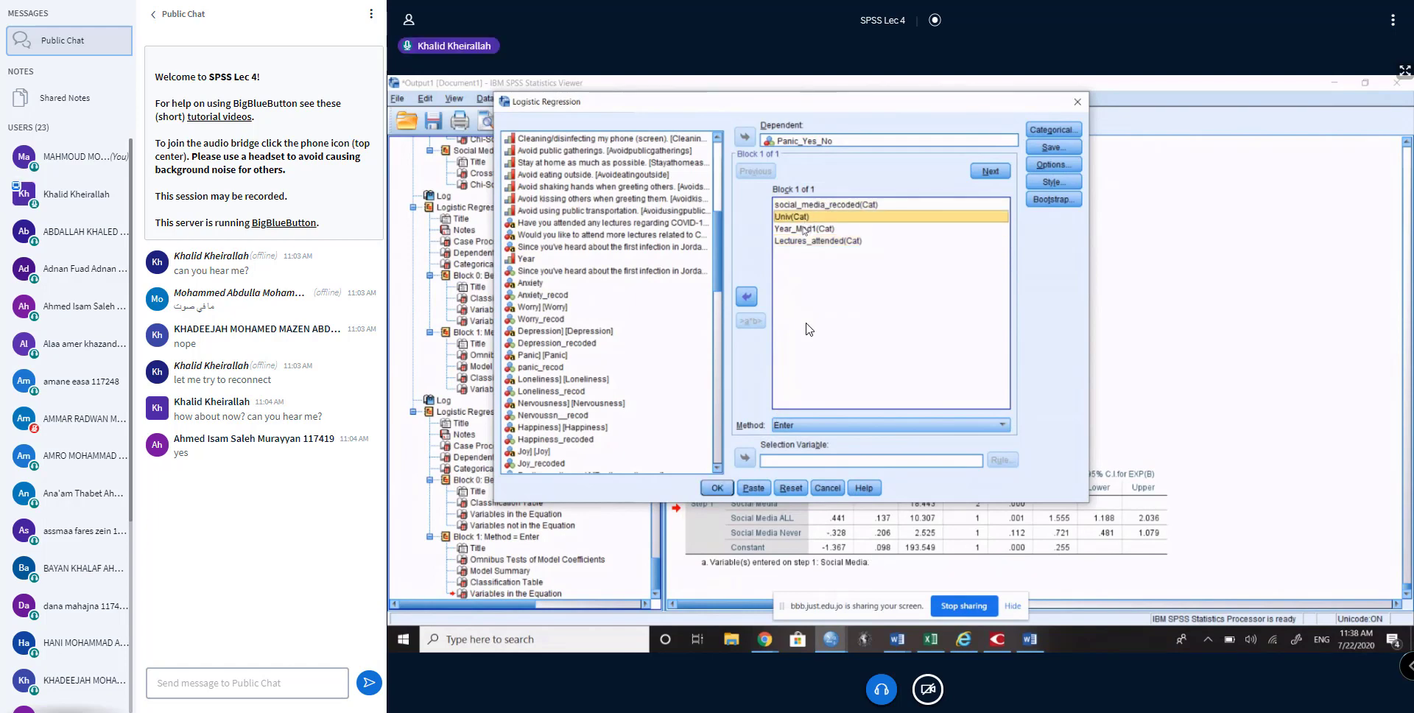
{"action": "left_click", "coordinate": [803, 228]}
{"action": "left_click", "coordinate": [793, 241]}
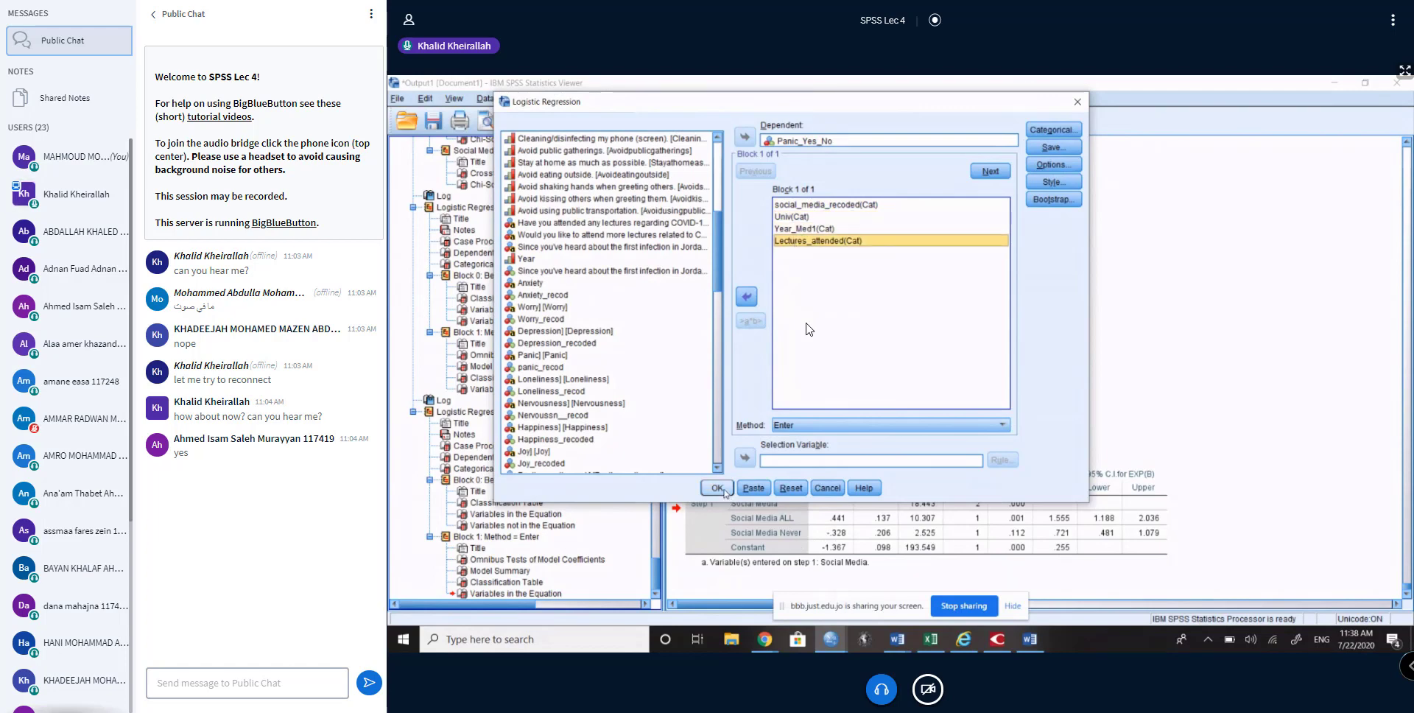
Step: Check the categorical definitions of the four covariates, accept them and run the logistic regression on Panic_Yes_No
{"action": "left_click", "coordinate": [1052, 129]}
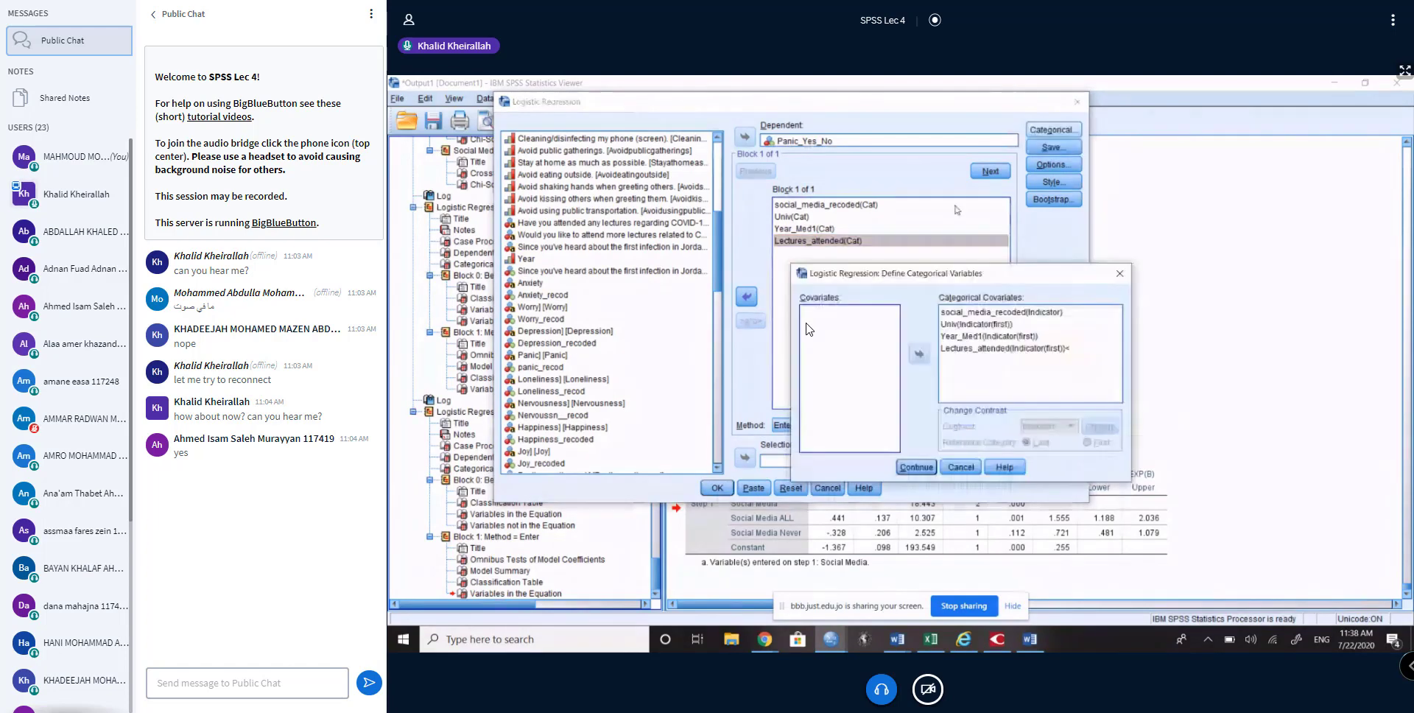
{"action": "left_click", "coordinate": [916, 467]}
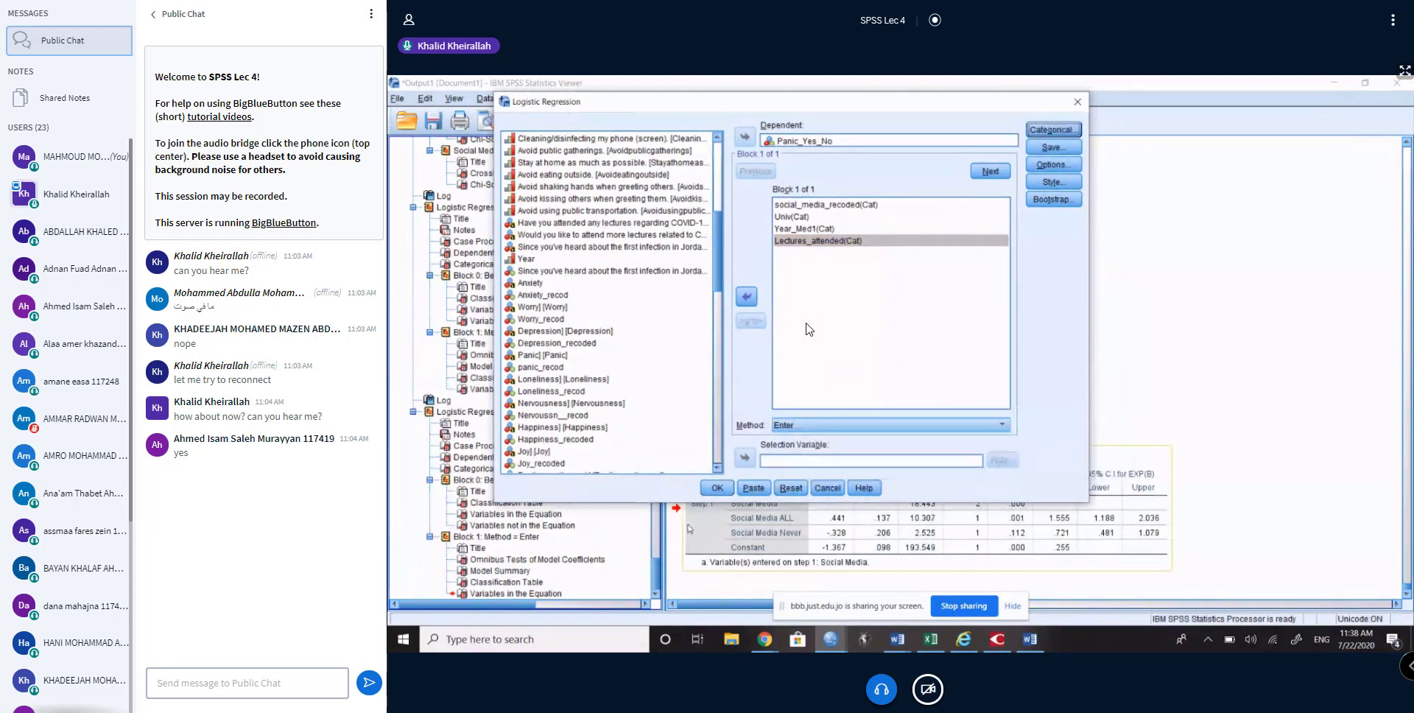
{"action": "left_click", "coordinate": [720, 488]}
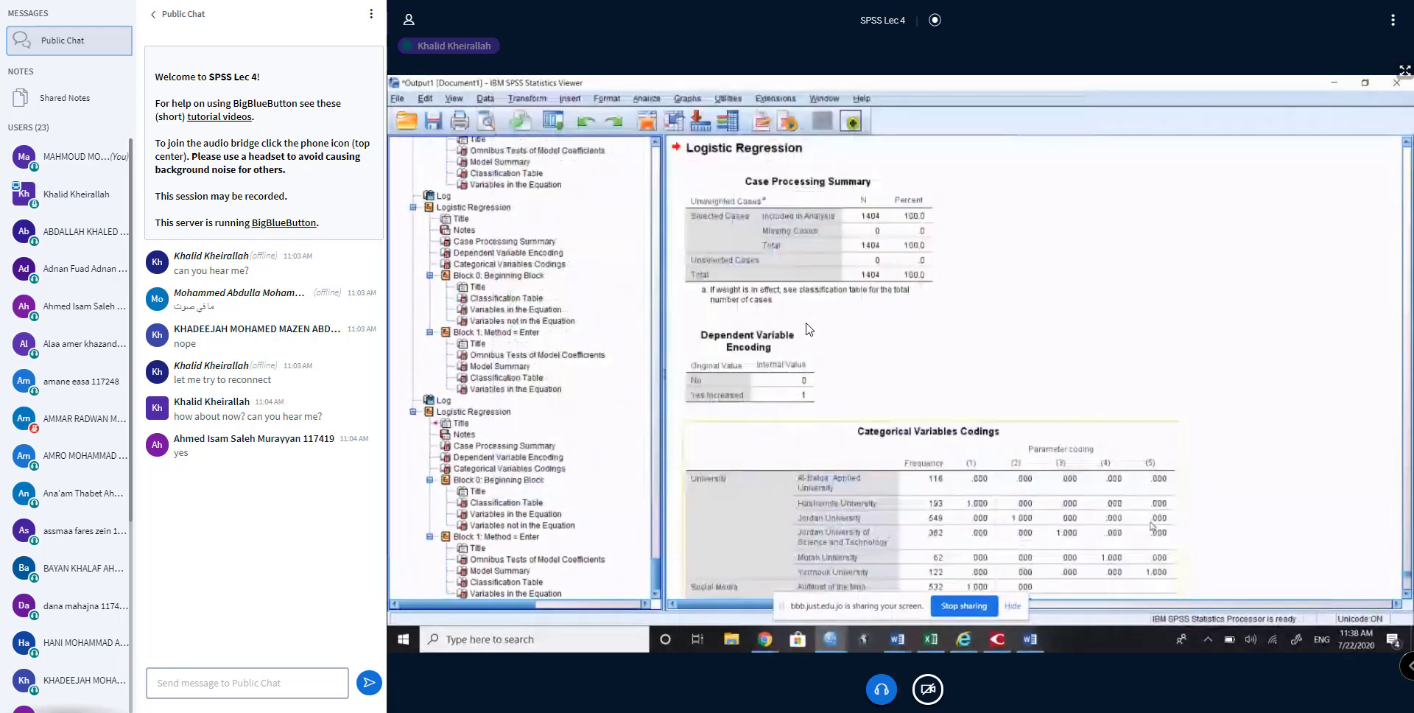
Step: Prefix the Rarely/sometimes label of Social Media with "Ref" in the Categorical Variables Codings table
{"action": "scroll", "coordinate": [1007, 402], "scroll_direction": "down", "scroll_amount": 1}
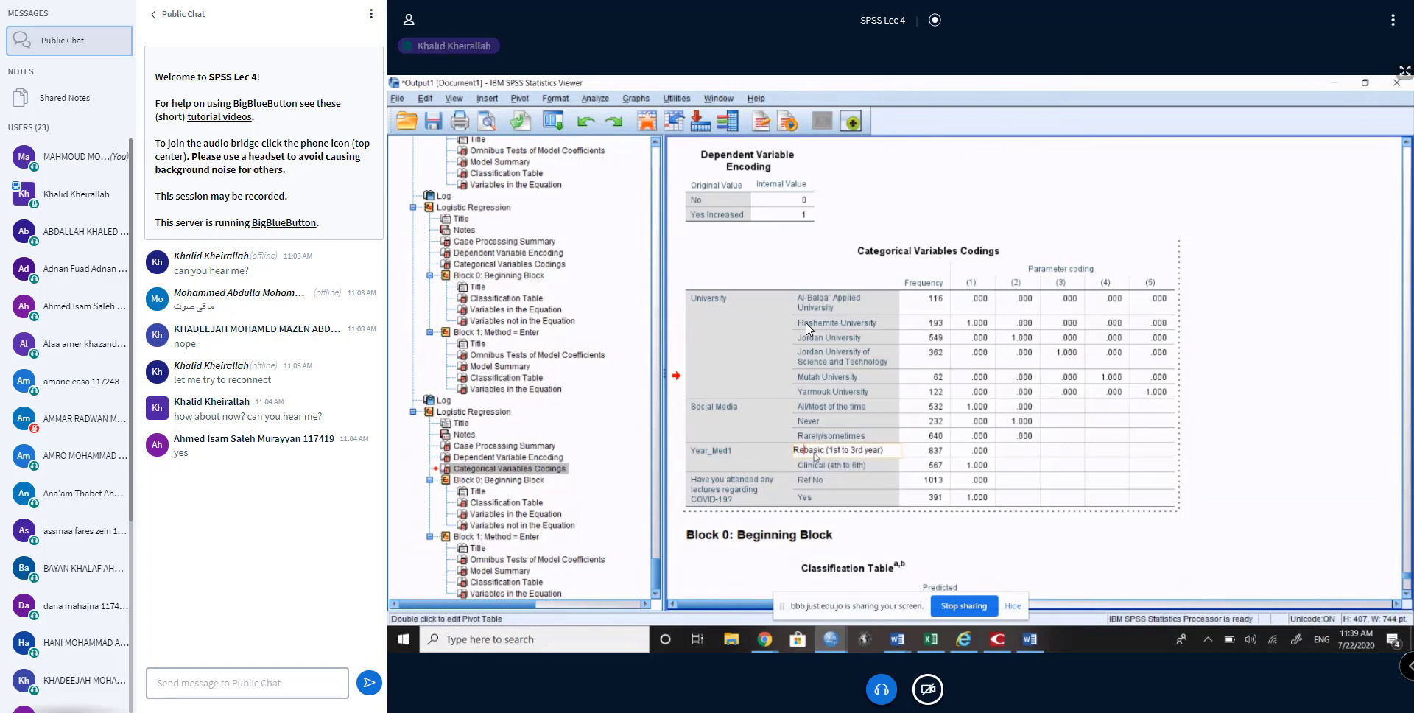
{"action": "left_click", "coordinate": [827, 435]}
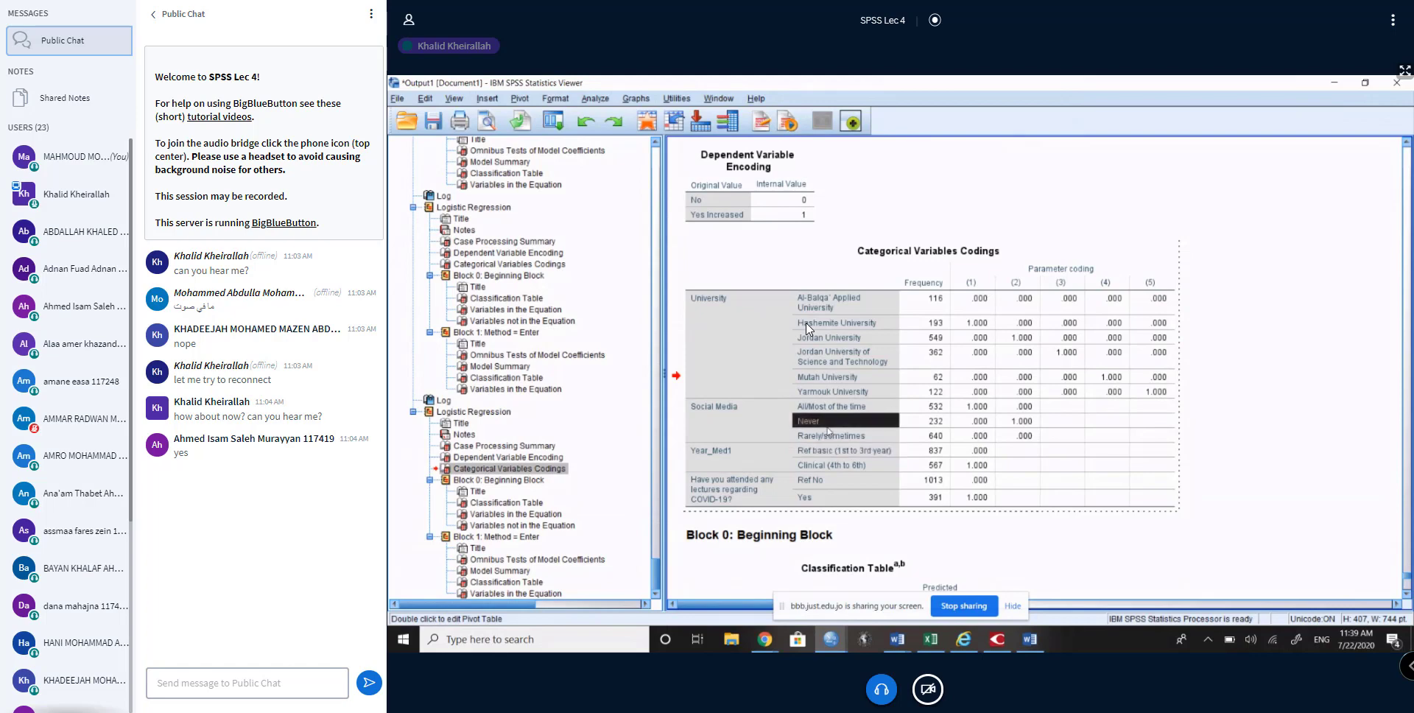
{"action": "double_click", "coordinate": [827, 435]}
{"action": "key", "text": "Home"}
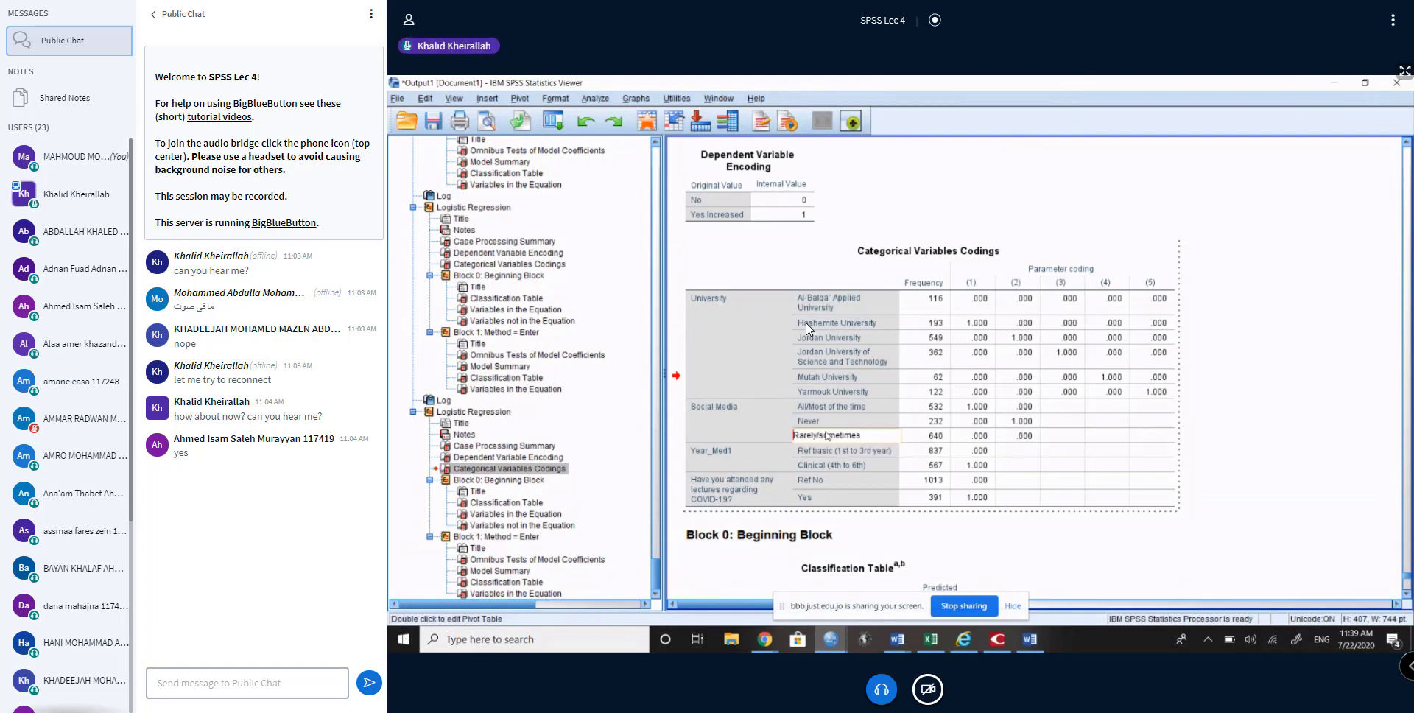
{"action": "type", "text": "Ref"}
{"action": "left_click", "coordinate": [822, 392]}
Step: Prefix the Al-Balqa` Applied University label with "Ref" in the Categorical Variables Codings table and finish editing the table
{"action": "left_click", "coordinate": [816, 306]}
{"action": "double_click", "coordinate": [815, 305]}
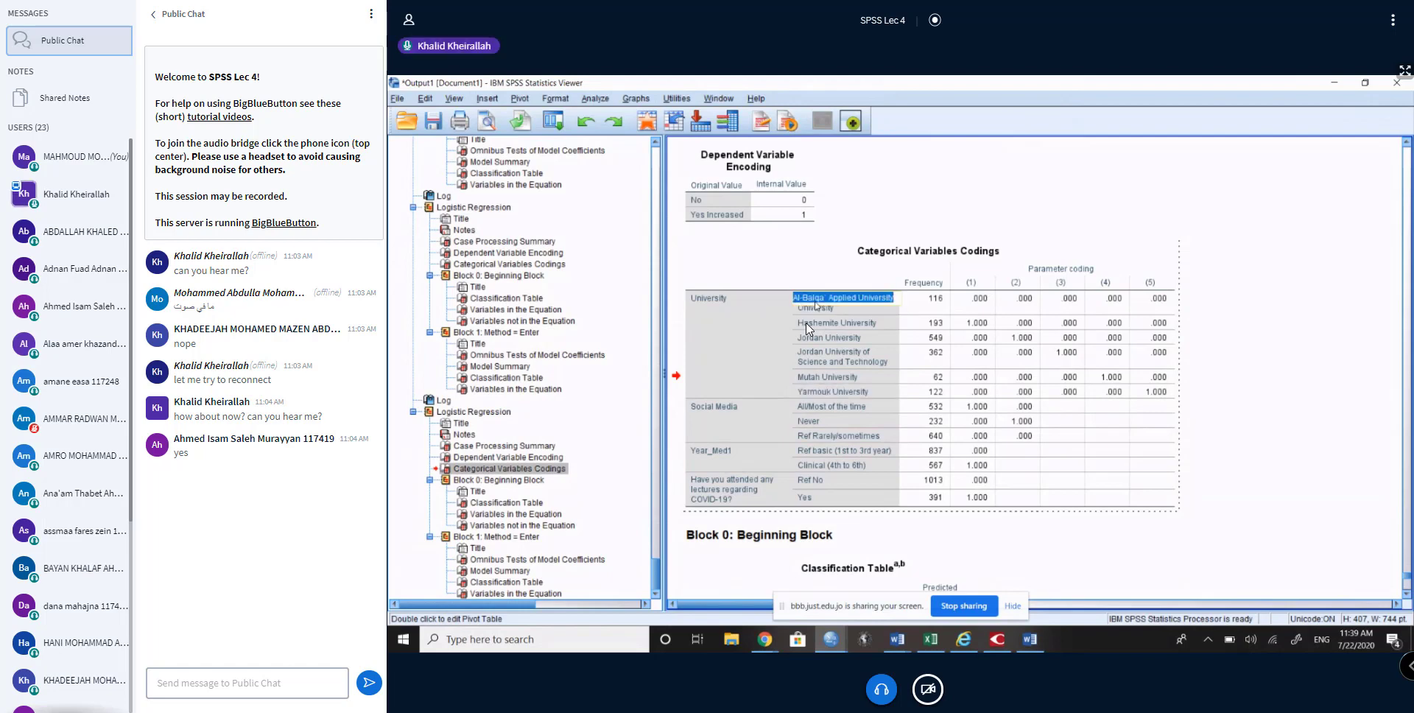
{"action": "key", "text": "Home"}
{"action": "type", "text": "Ref"}
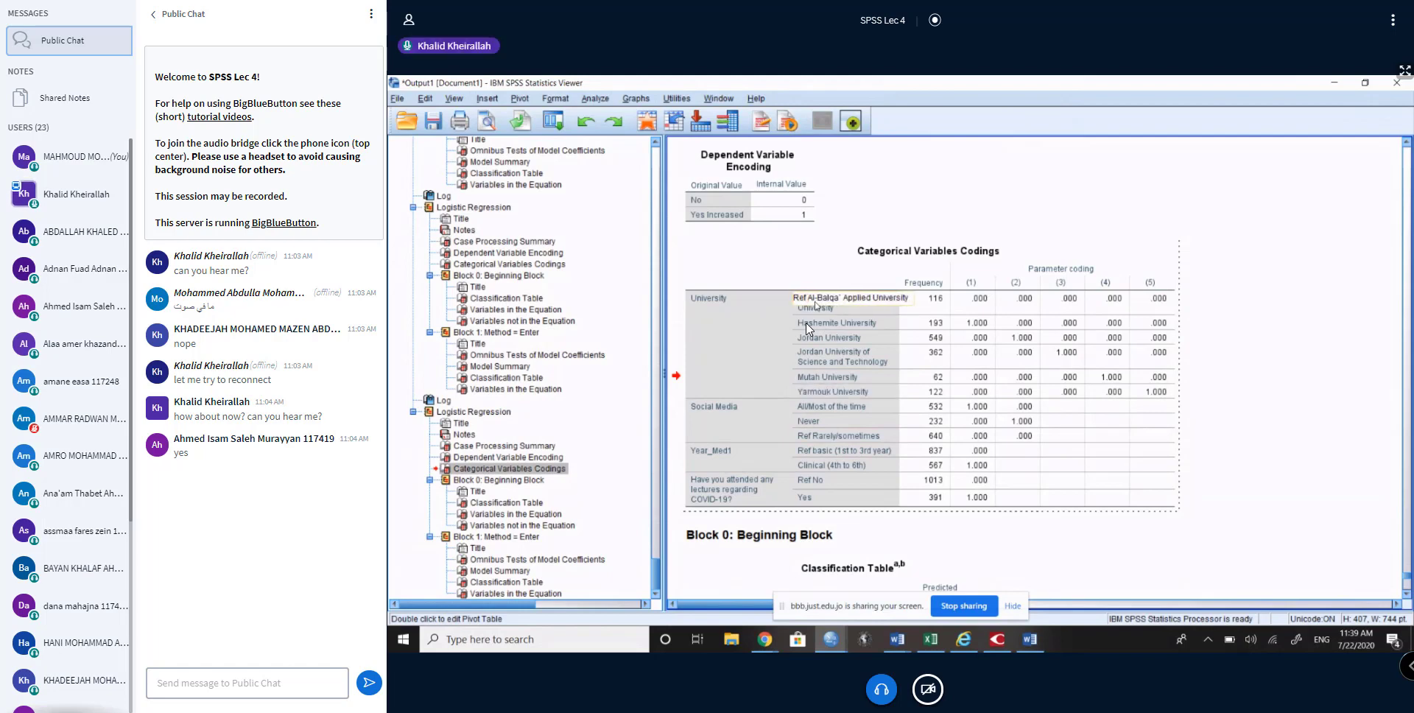
{"action": "left_click", "coordinate": [1308, 335]}
{"action": "left_click", "coordinate": [949, 396]}
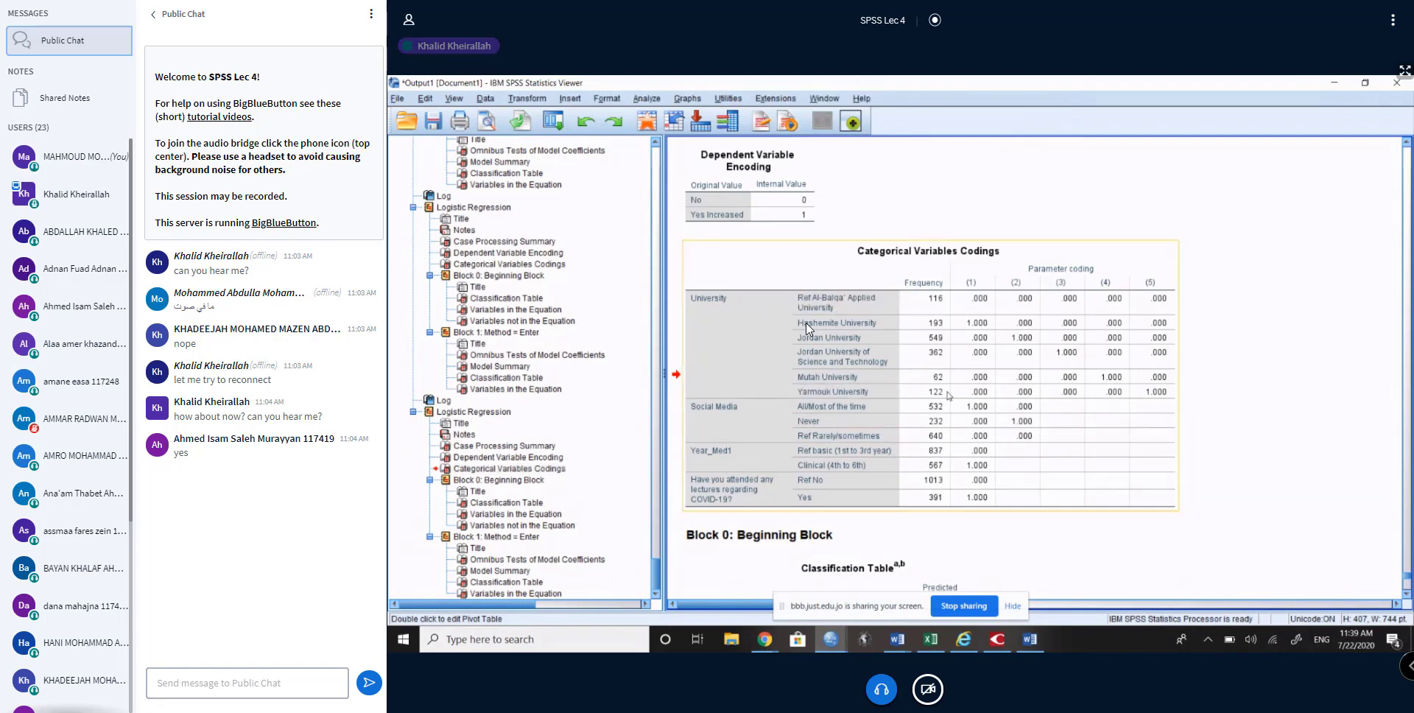
Step: Rename the Exp(B) column heading as Adjusted OR in the Block 1 Variables in the Equation table
{"action": "scroll", "coordinate": [807, 327], "scroll_direction": "down", "scroll_amount": 15}
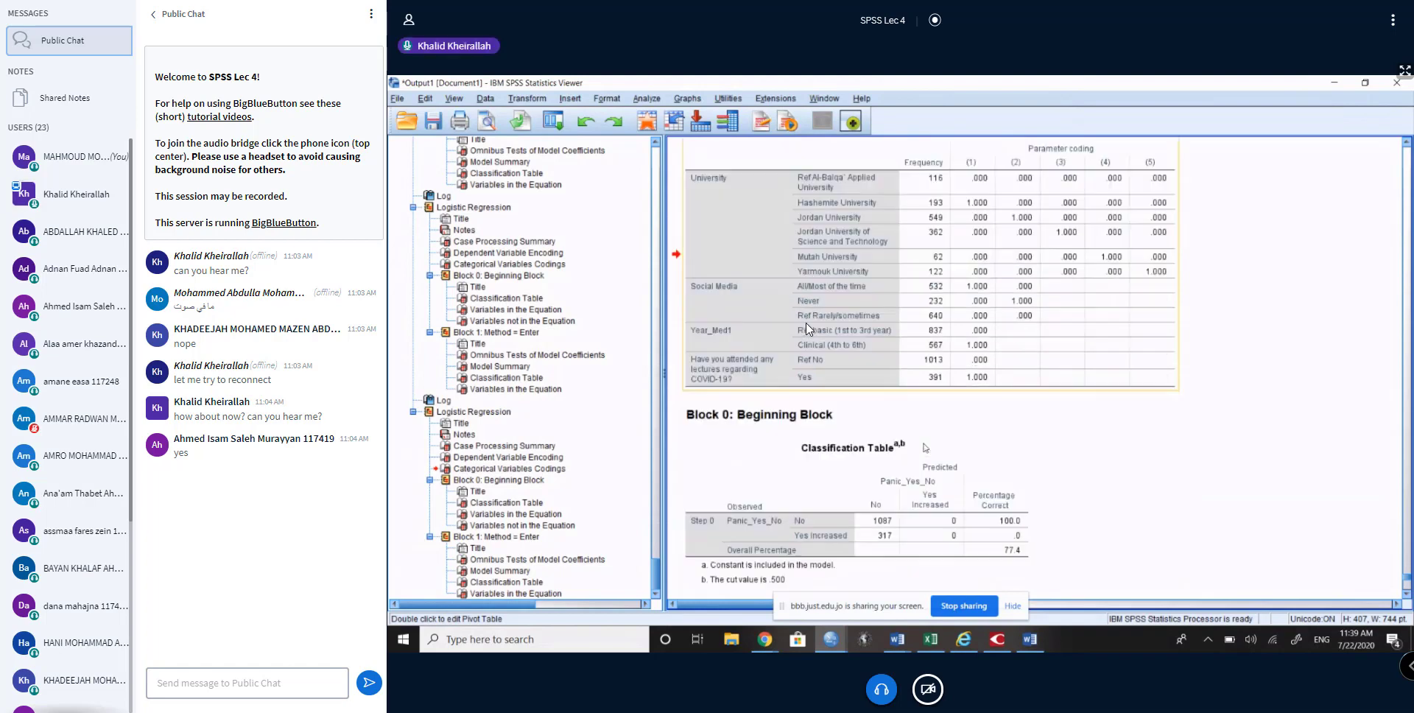
{"action": "scroll", "coordinate": [807, 327], "scroll_direction": "down", "scroll_amount": 5}
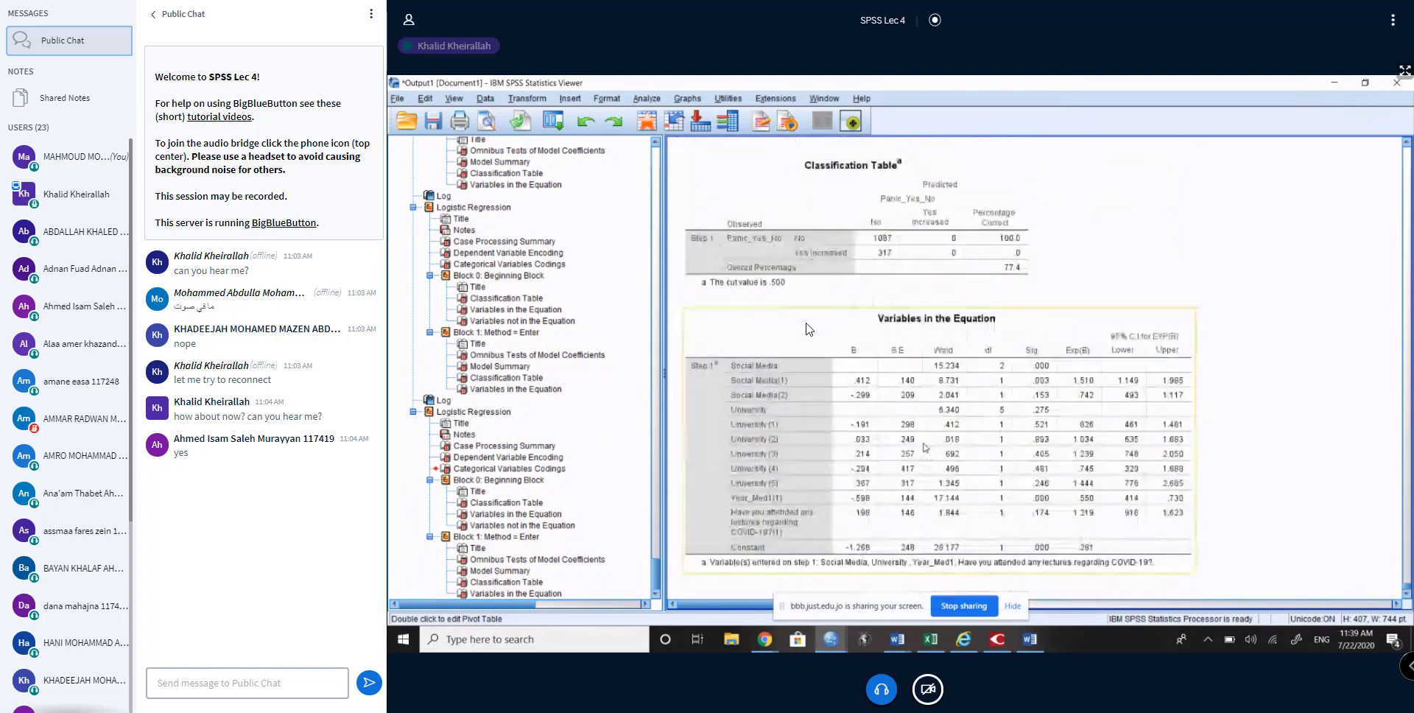
{"action": "left_click", "coordinate": [808, 329]}
{"action": "double_click", "coordinate": [808, 329]}
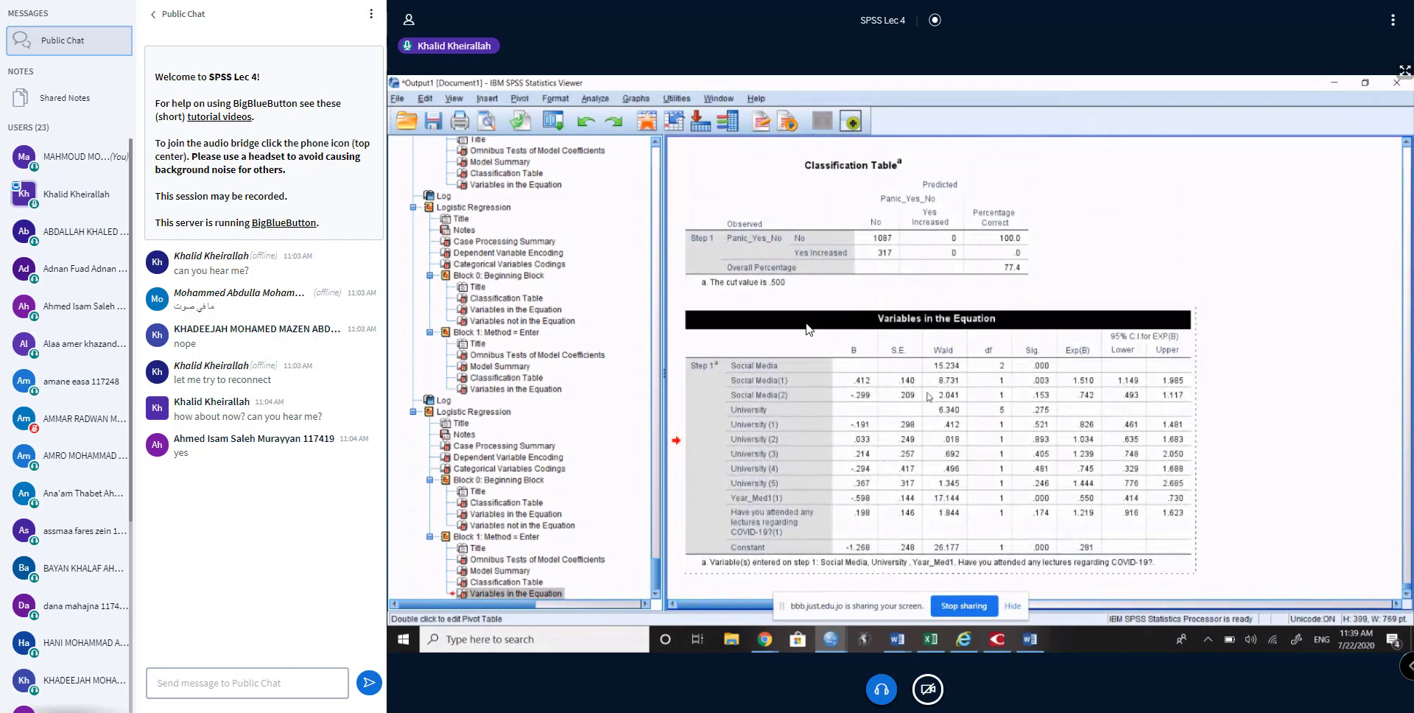
{"action": "left_click", "coordinate": [1087, 351]}
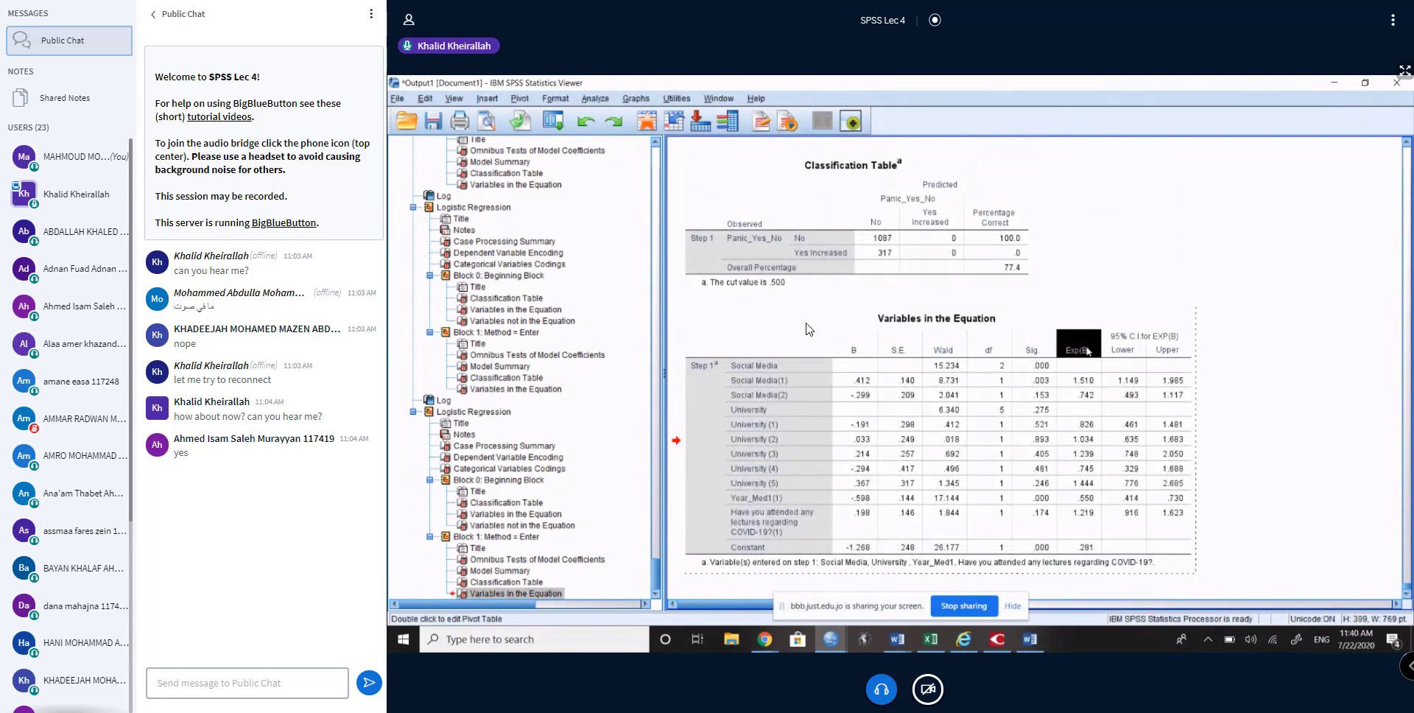
{"action": "left_click", "coordinate": [1087, 351], "text": "ctrl+alt"}
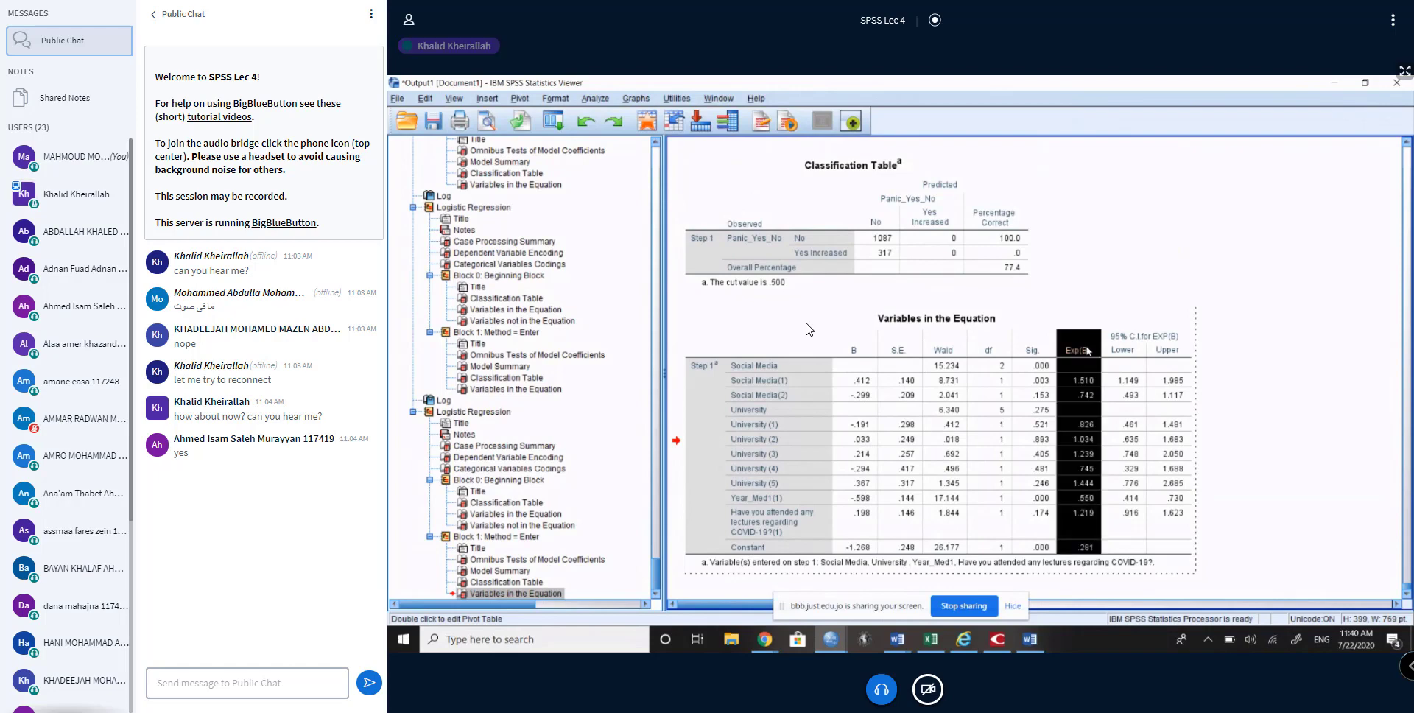
{"action": "double_click", "coordinate": [1088, 352]}
{"action": "type", "text": "O"}
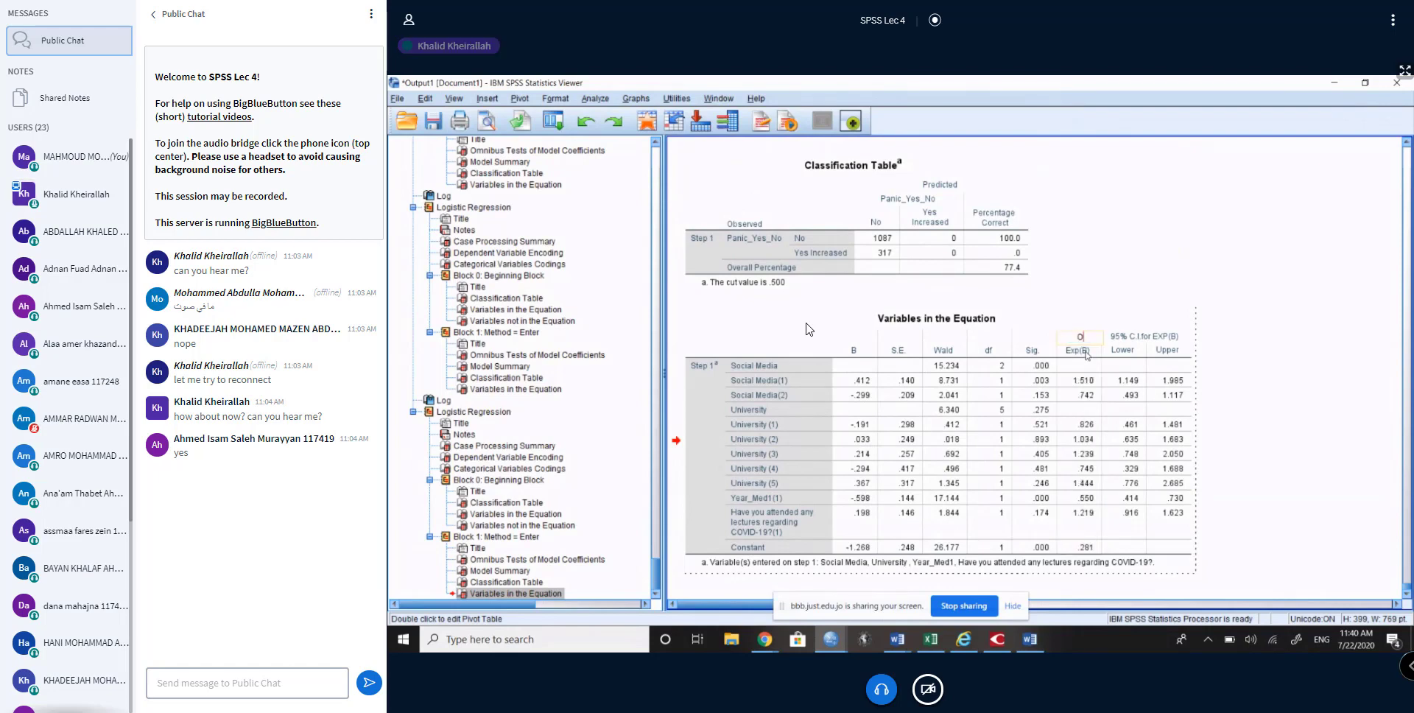
{"action": "type", "text": "A"}
{"action": "key", "text": "BackSpace"}
{"action": "type", "text": "R "}
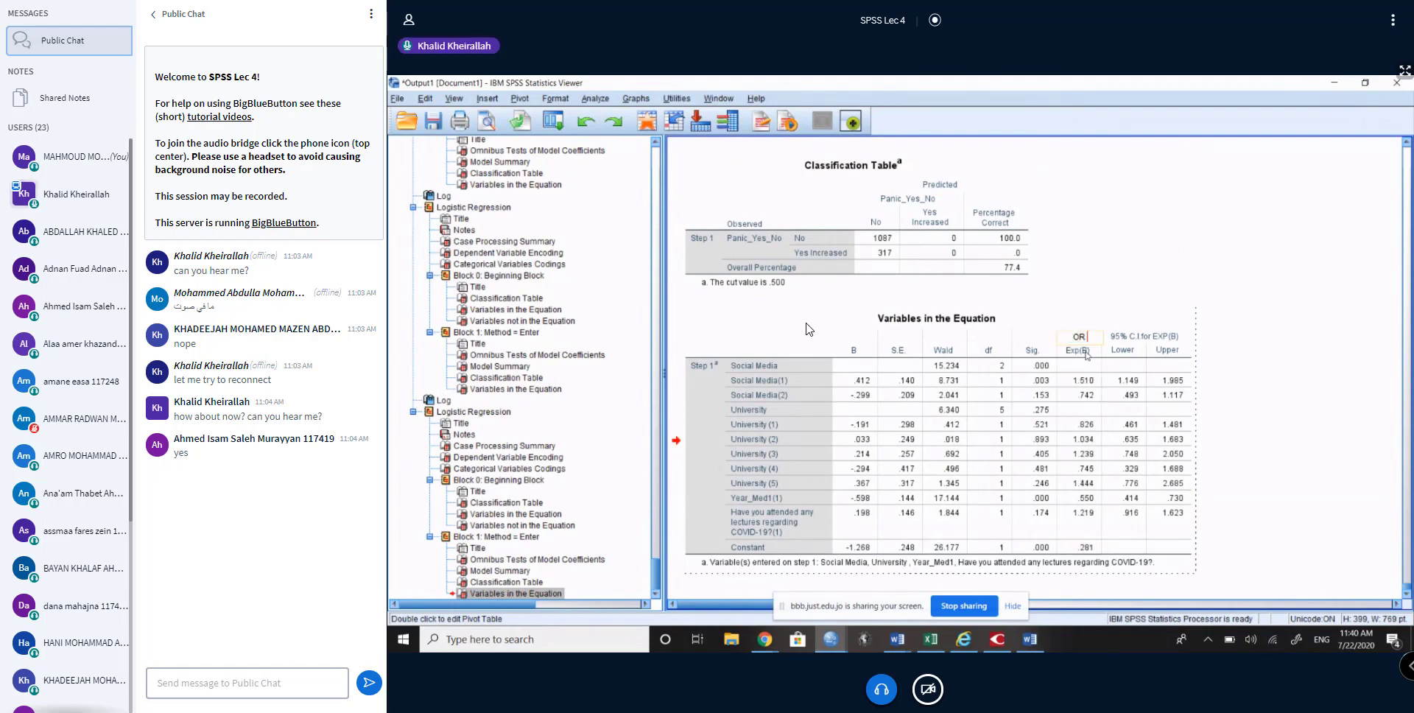
{"action": "type", "text": "Adjusted"}
{"action": "left_click", "coordinate": [1087, 354], "text": "ctrl+alt"}
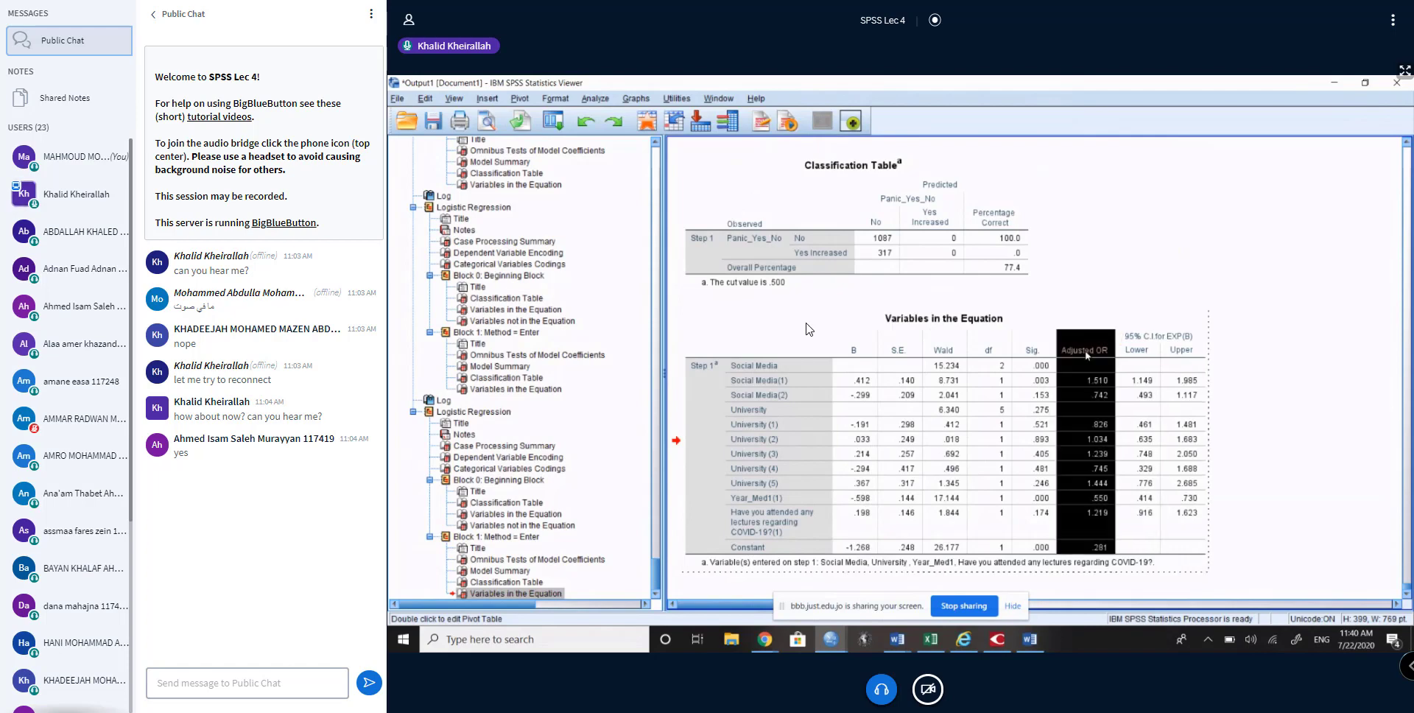
{"action": "left_click", "coordinate": [1087, 354]}
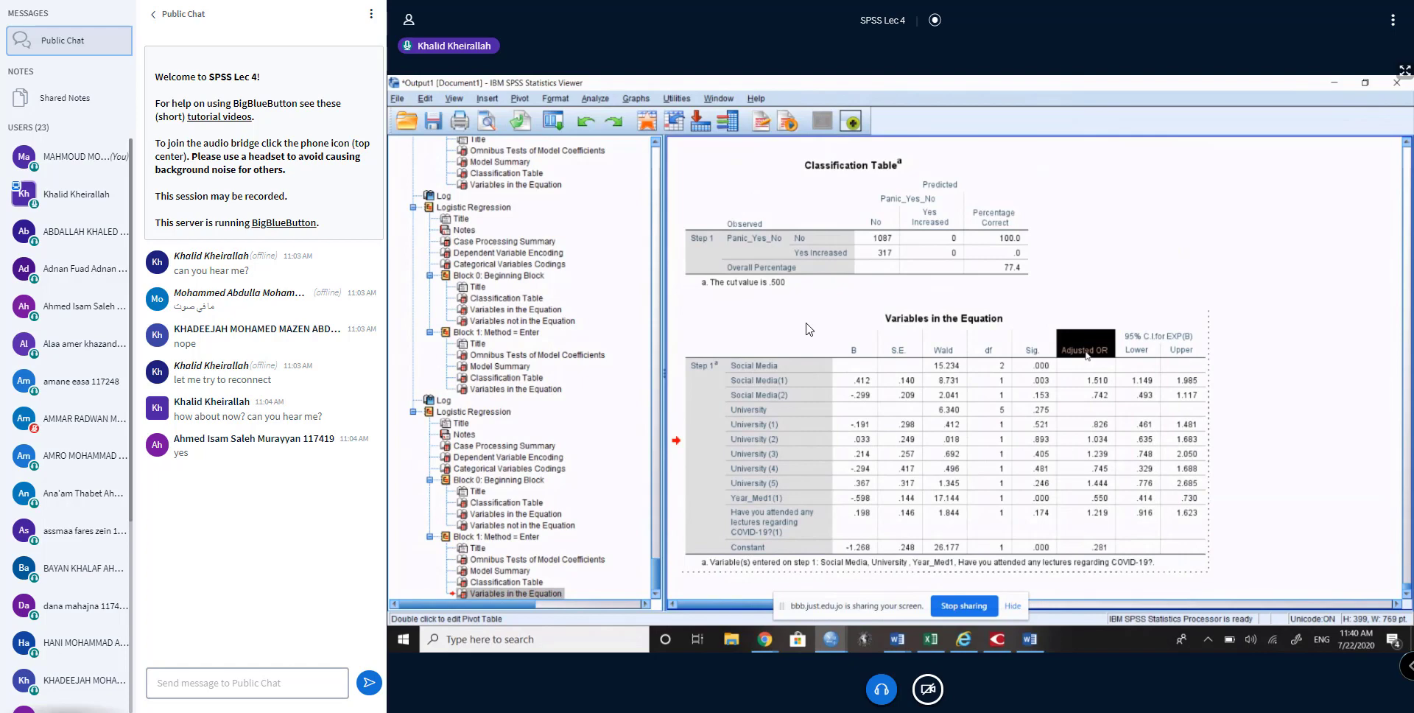
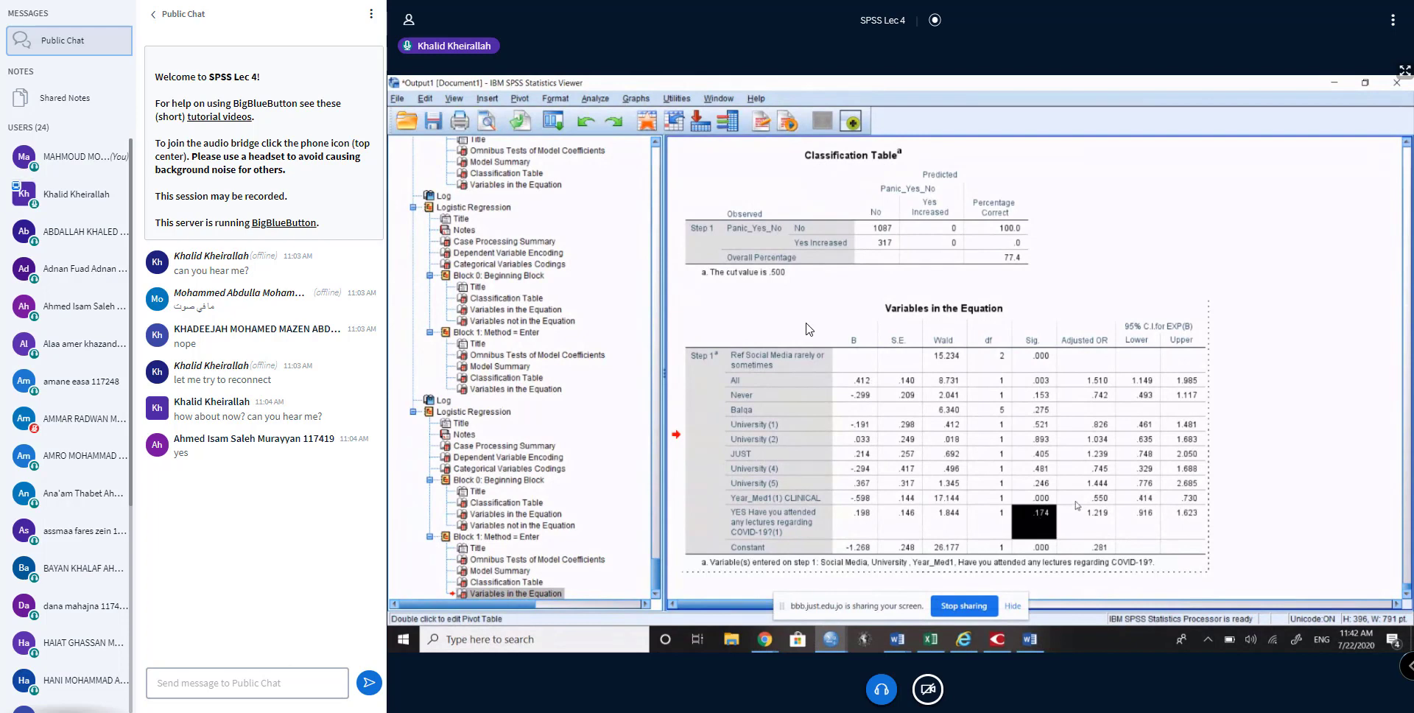
{"action": "left_click", "coordinate": [795, 501]}
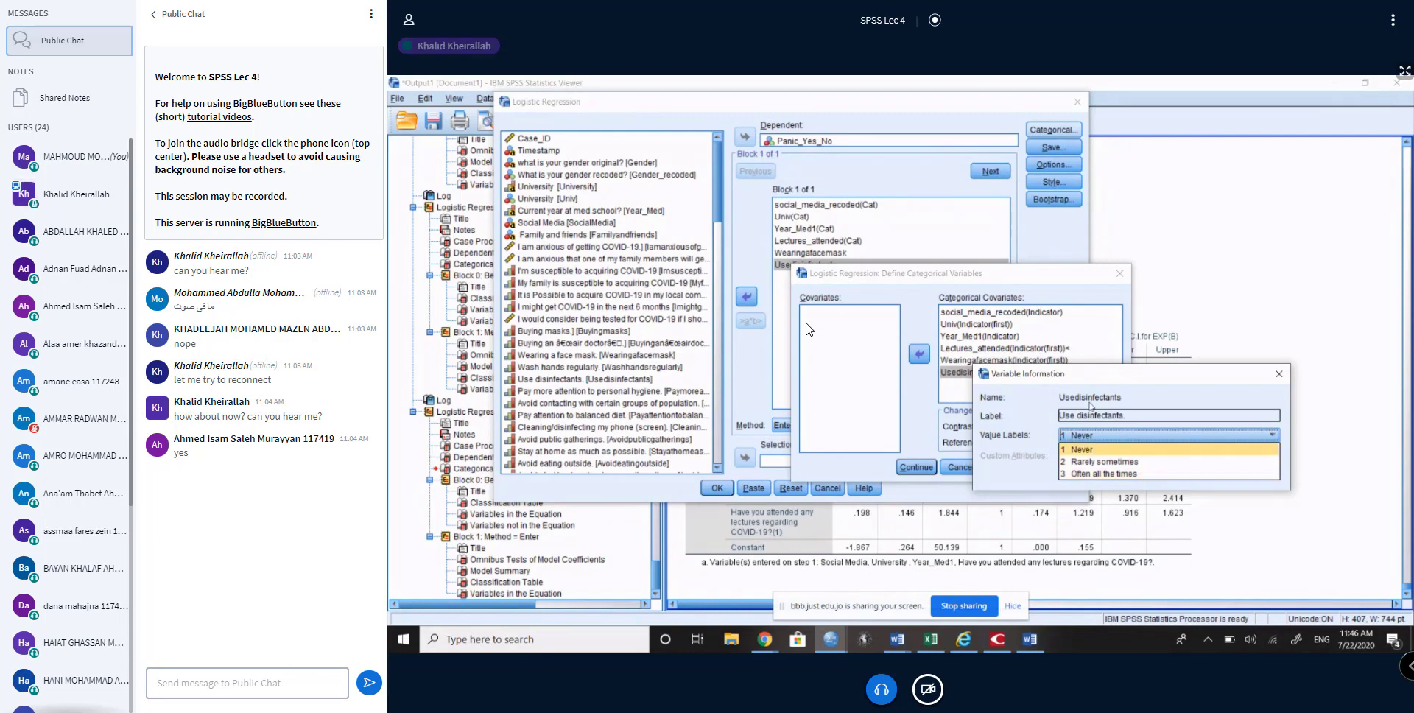
Step: Close the variable information of Usedisinfectants, accept the categorical definitions and run the regression with the face mask and disinfectant covariates
{"action": "left_click", "coordinate": [1278, 374]}
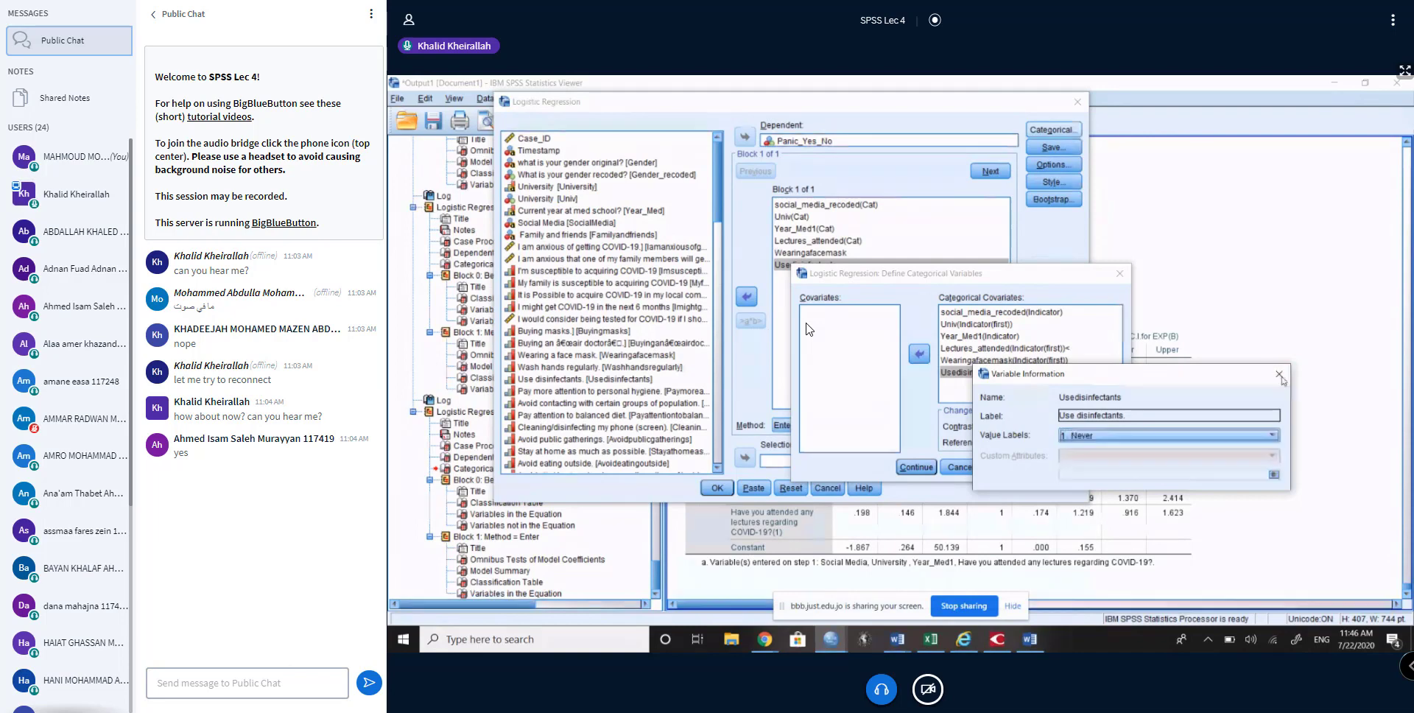
{"action": "left_click", "coordinate": [1278, 374]}
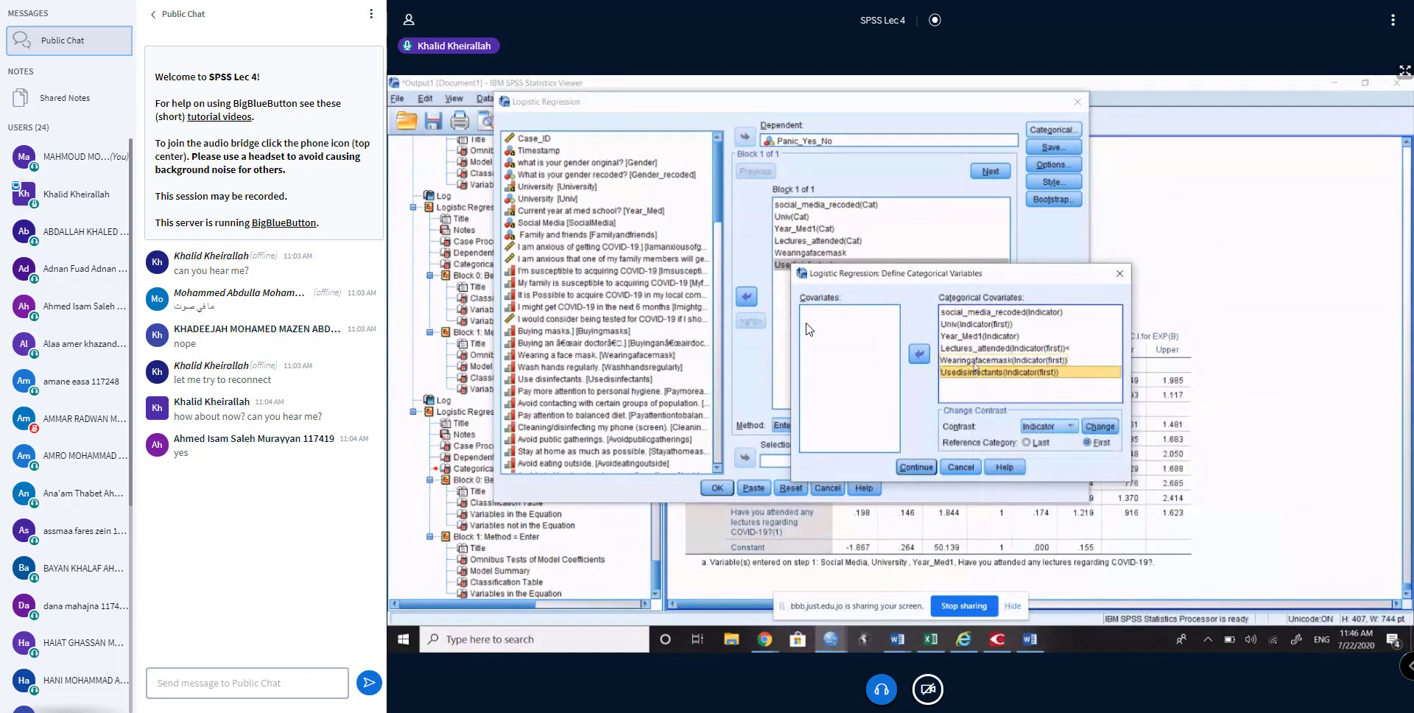
{"action": "key", "text": "Return"}
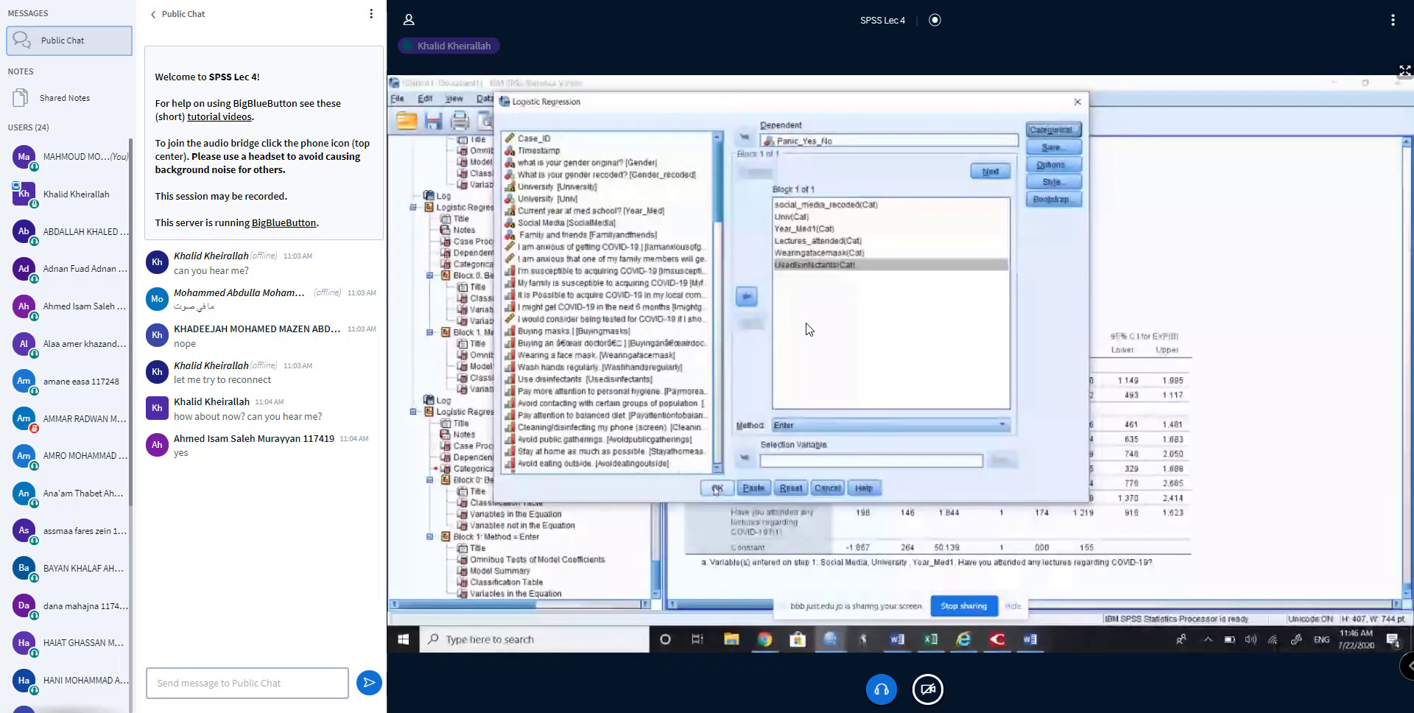
{"action": "key", "text": "Return"}
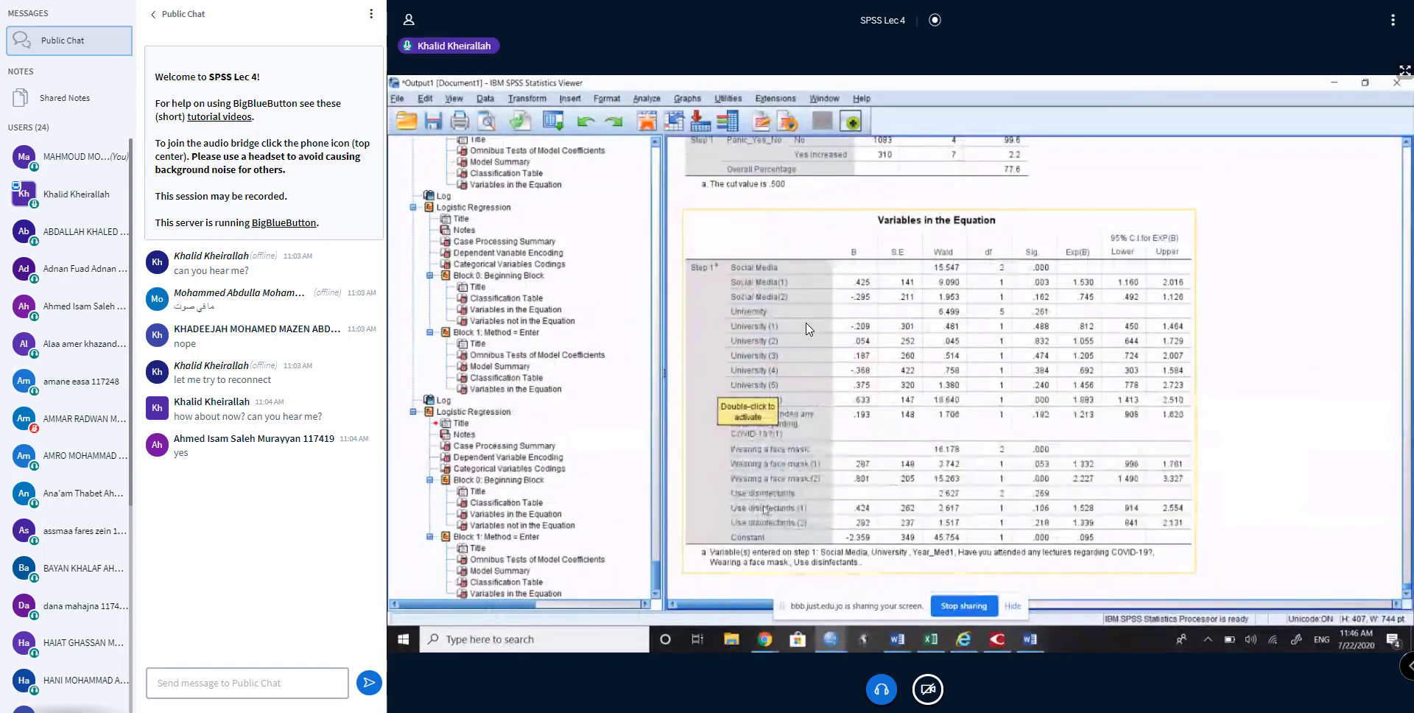
Step: Rename the Exp(B) column heading as AOR in the new Variables in the Equation table
{"action": "left_click", "coordinate": [792, 482]}
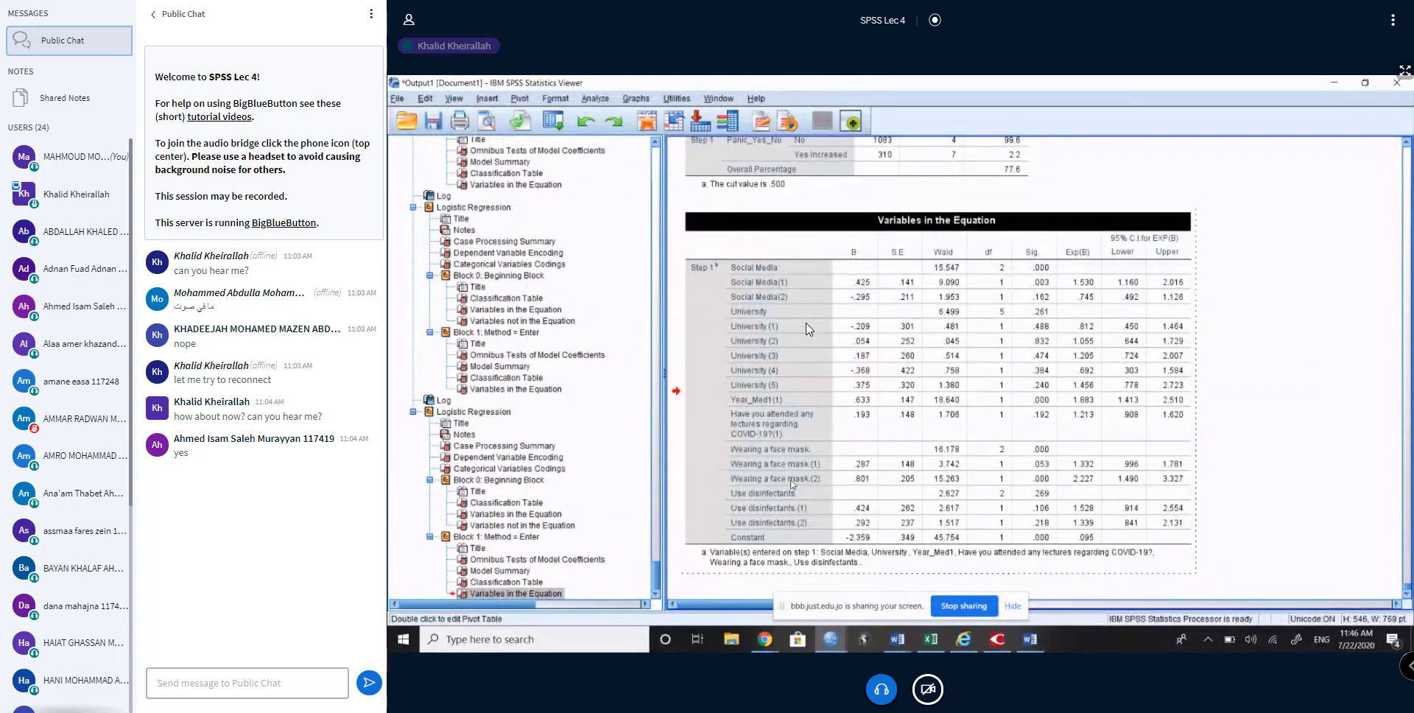
{"action": "double_click", "coordinate": [1080, 252]}
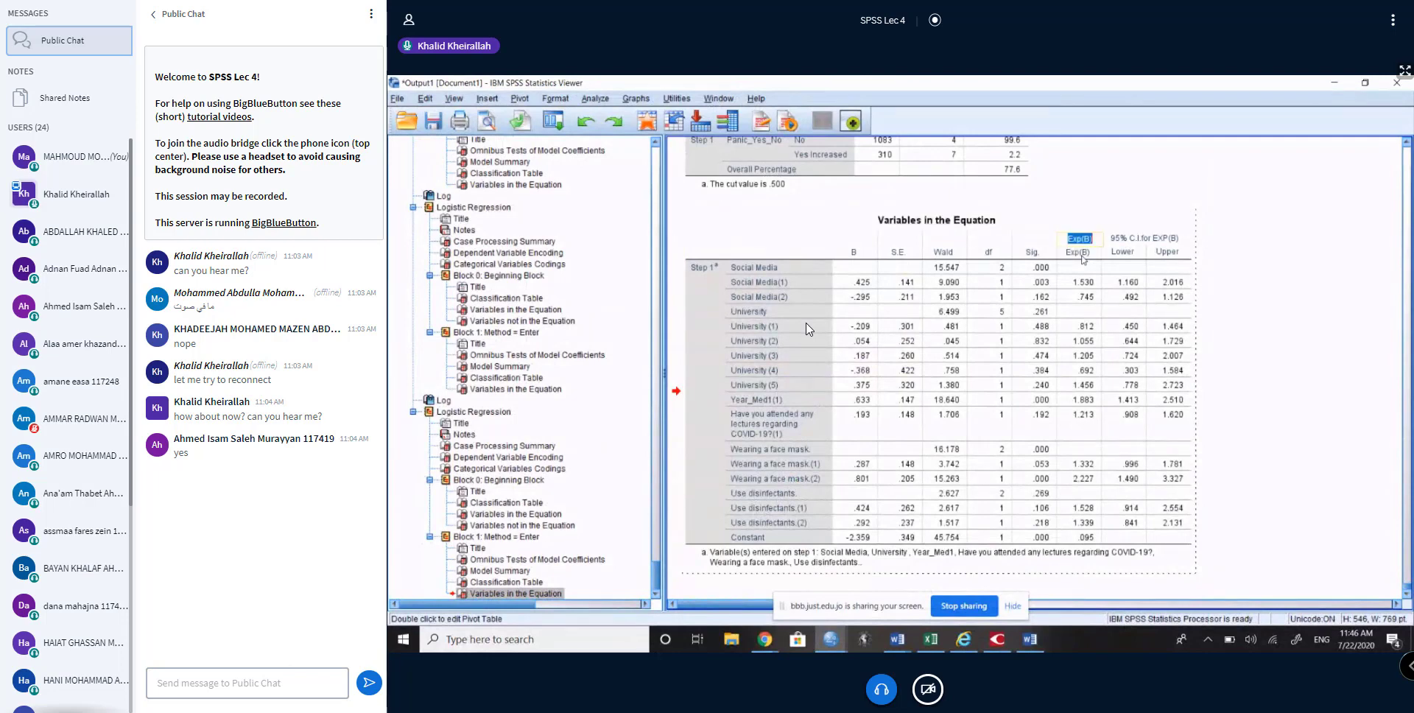
{"action": "type", "text": "AOR"}
{"action": "key", "text": "Return"}
Step: Examine the Wearing a face mask rows in the Variables in the Equation table and review the Block 1 output above it
{"action": "left_click", "coordinate": [801, 451]}
{"action": "left_click", "coordinate": [812, 451]}
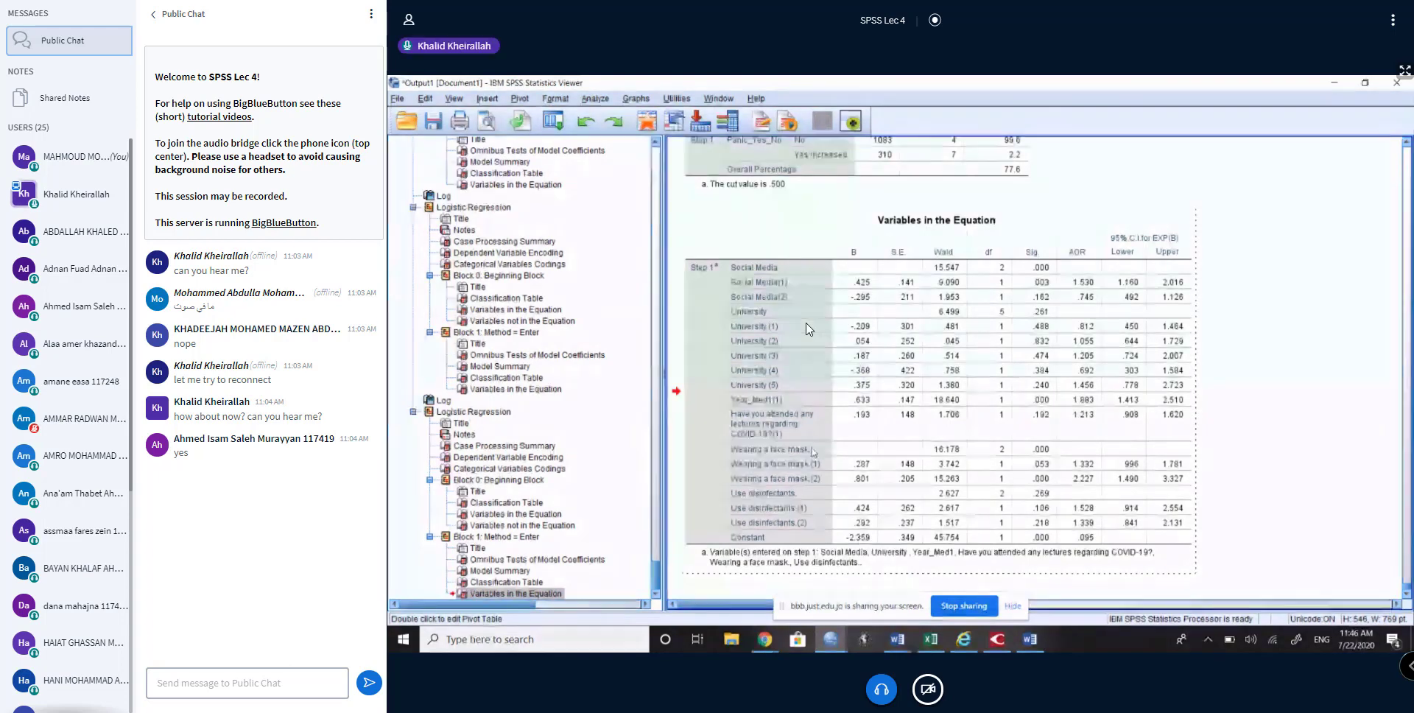
{"action": "left_click", "coordinate": [795, 452]}
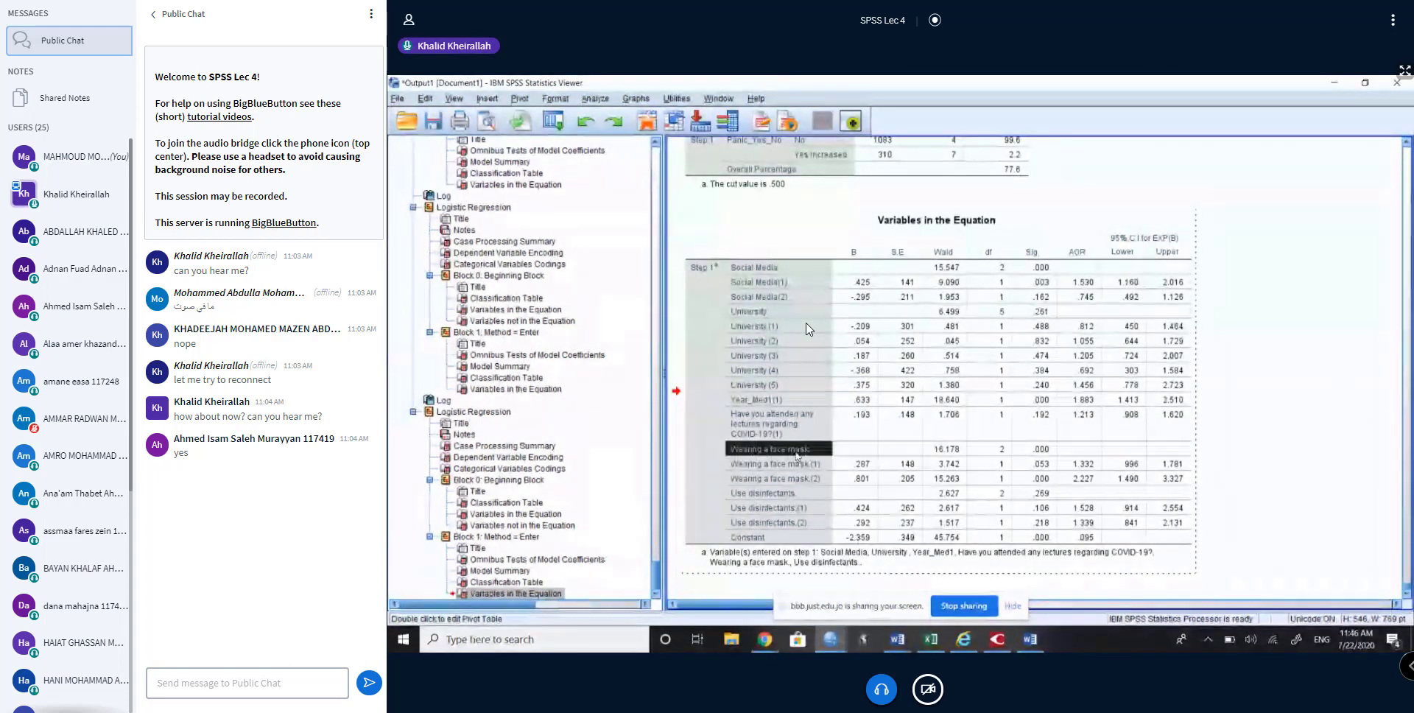
{"action": "left_click", "coordinate": [802, 451]}
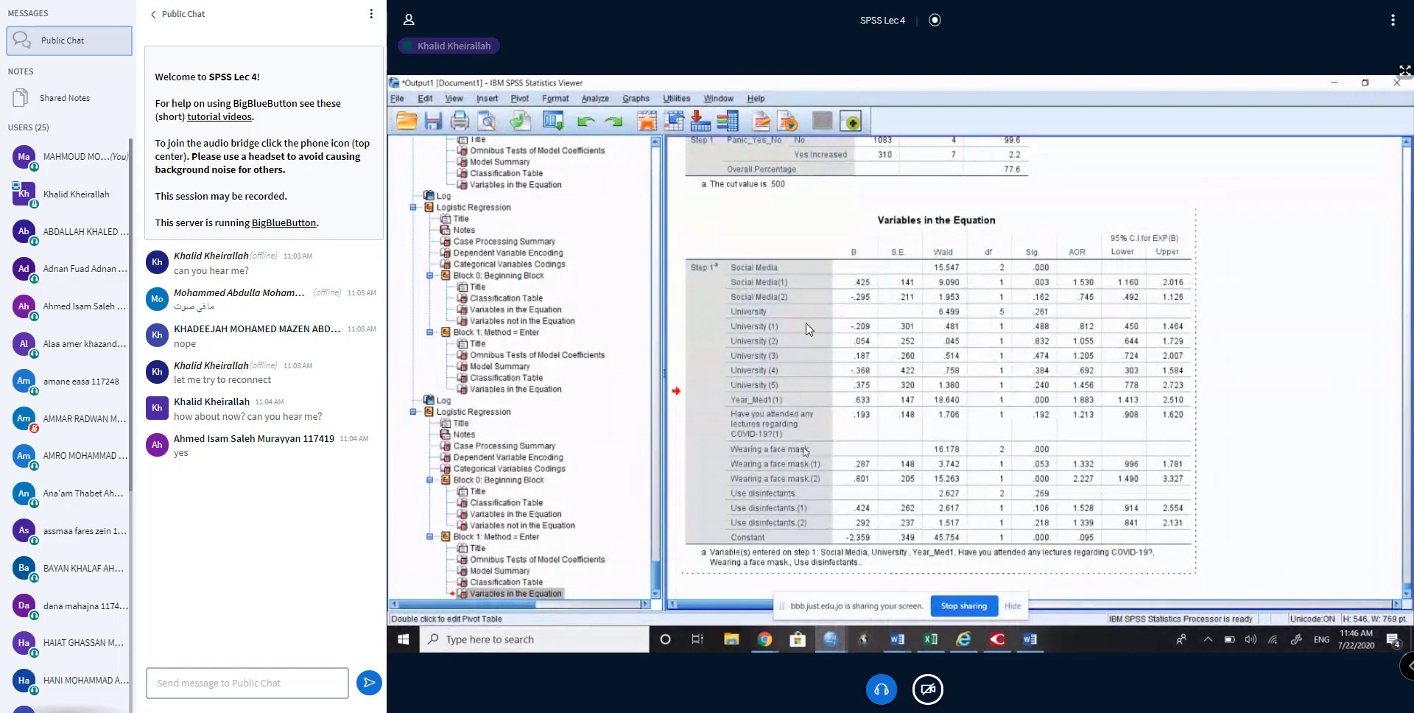
{"action": "left_click", "coordinate": [795, 464]}
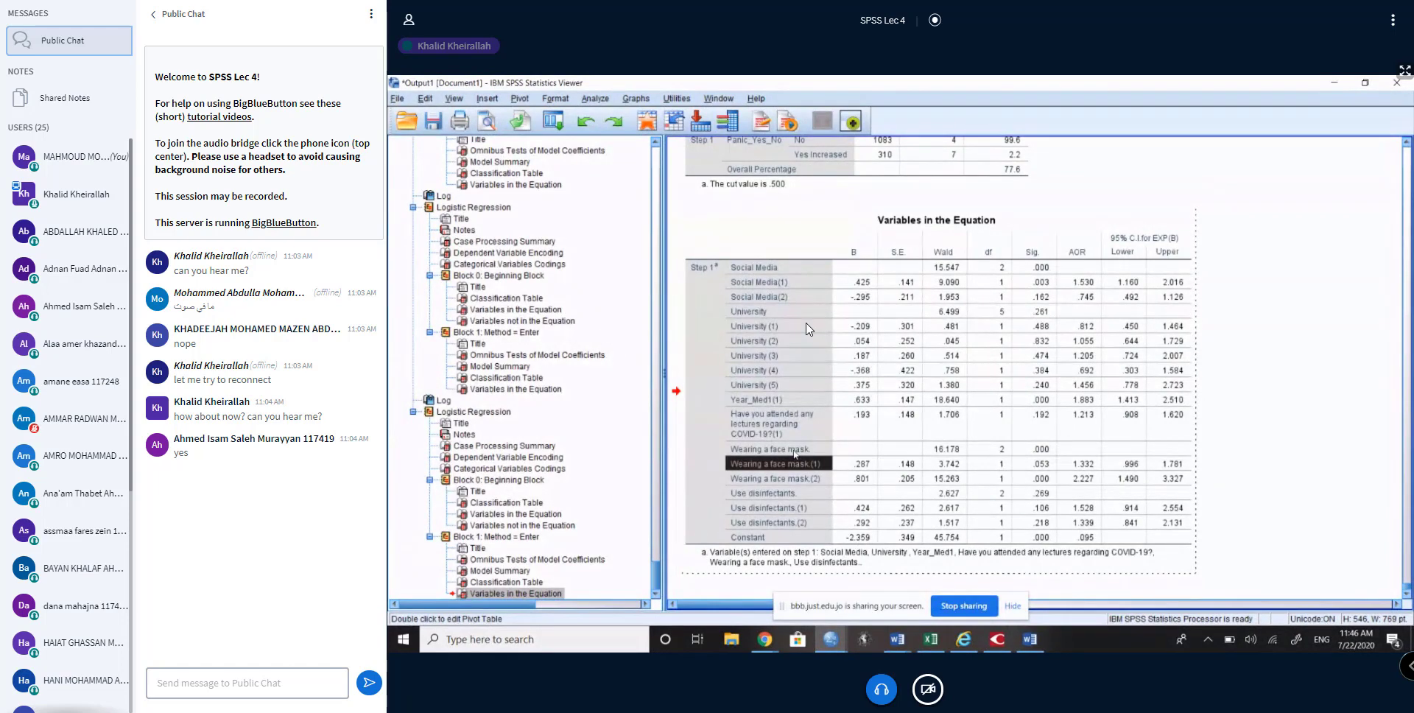
{"action": "scroll", "coordinate": [794, 454], "scroll_direction": "up", "scroll_amount": 2}
{"action": "scroll", "coordinate": [794, 455], "scroll_direction": "down", "scroll_amount": 2}
{"action": "left_click", "coordinate": [1290, 460]}
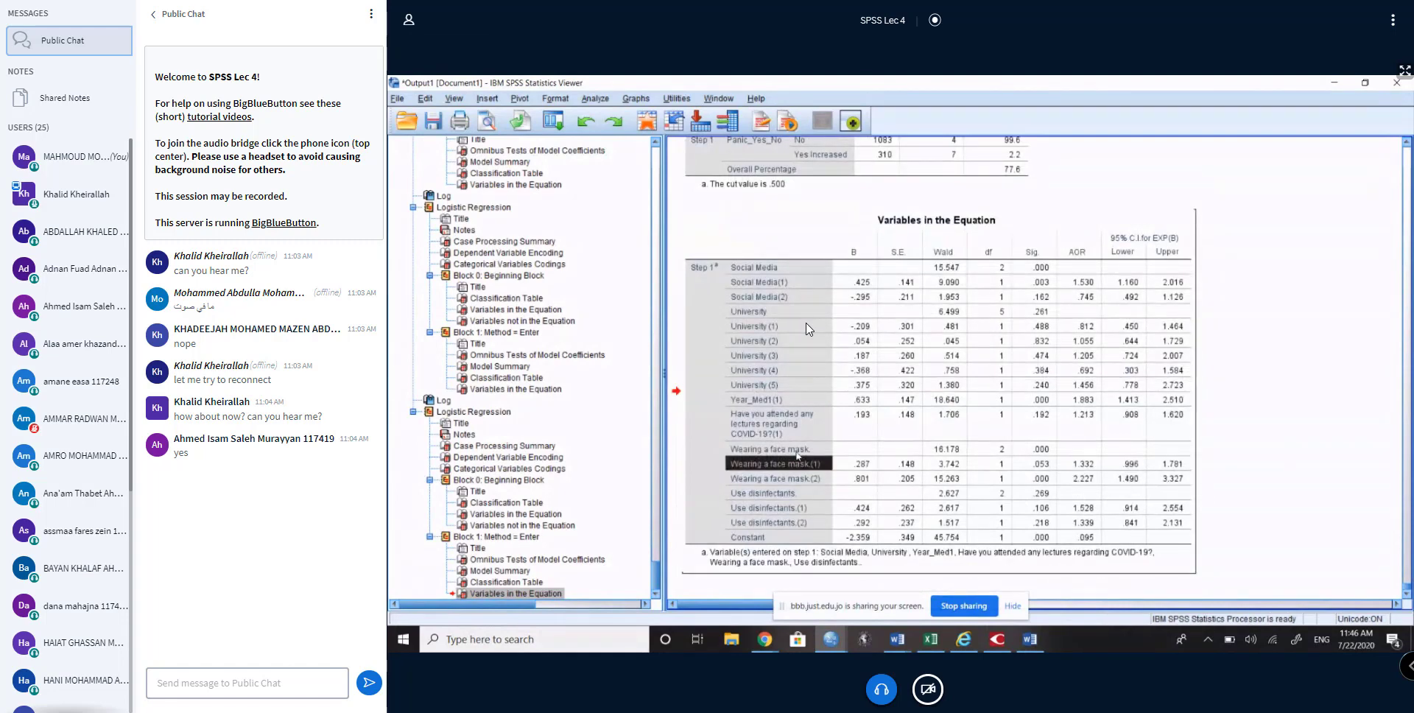
{"action": "scroll", "coordinate": [802, 456], "scroll_direction": "up", "scroll_amount": 3}
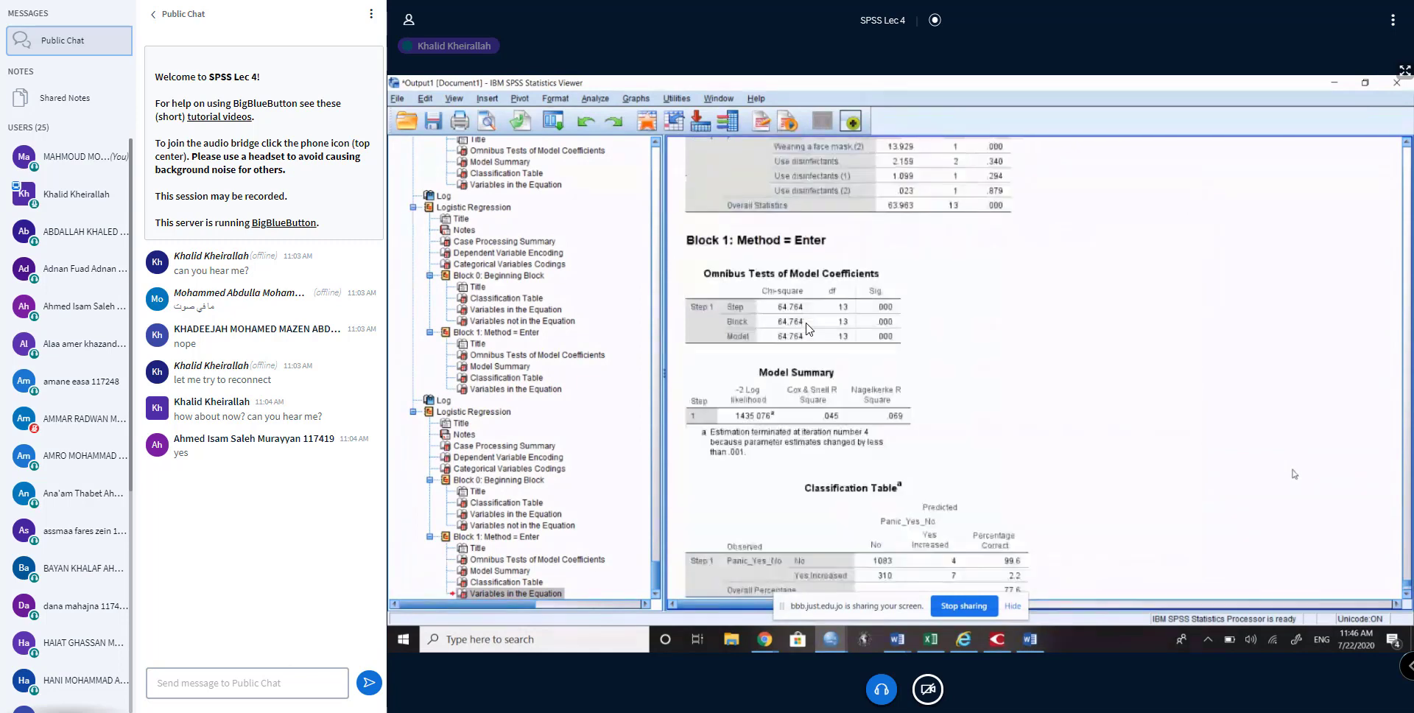
{"action": "scroll", "coordinate": [801, 461], "scroll_direction": "down", "scroll_amount": 3}
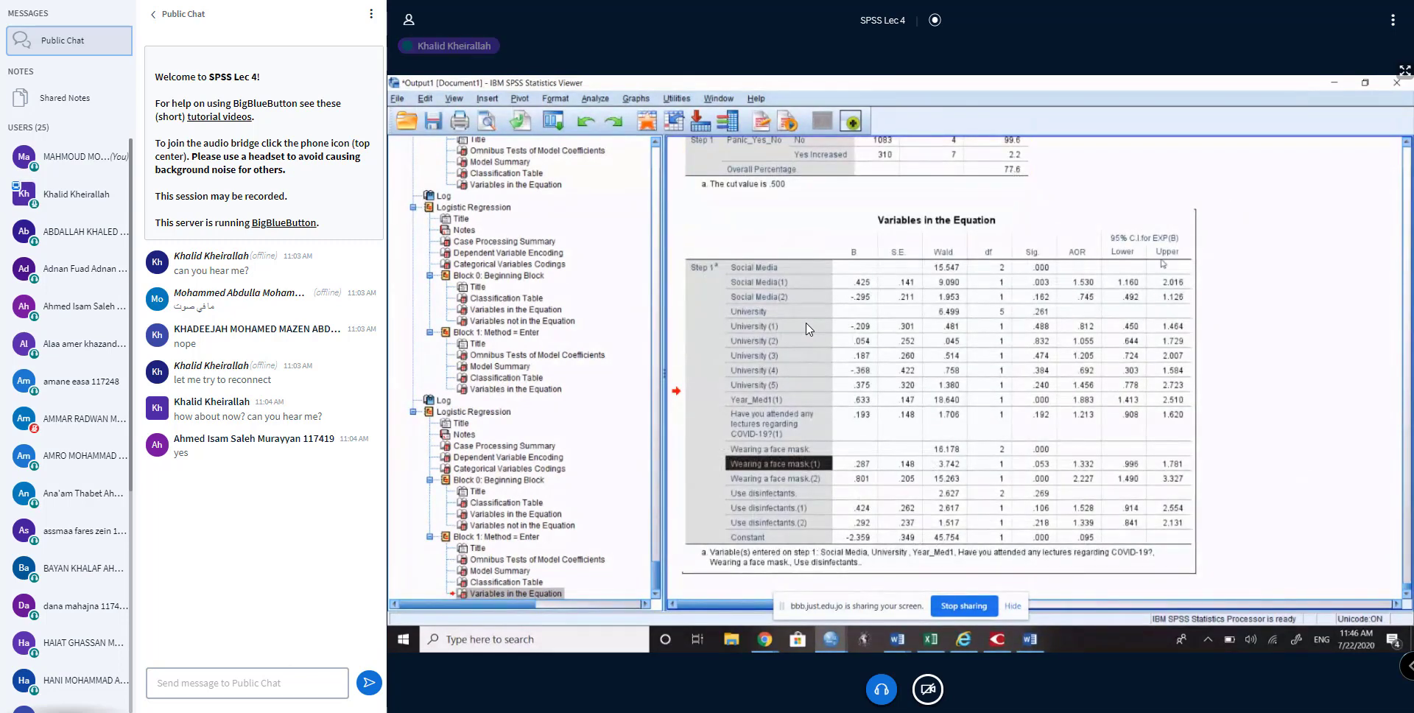
{"action": "scroll", "coordinate": [1162, 263], "scroll_direction": "up", "scroll_amount": 3}
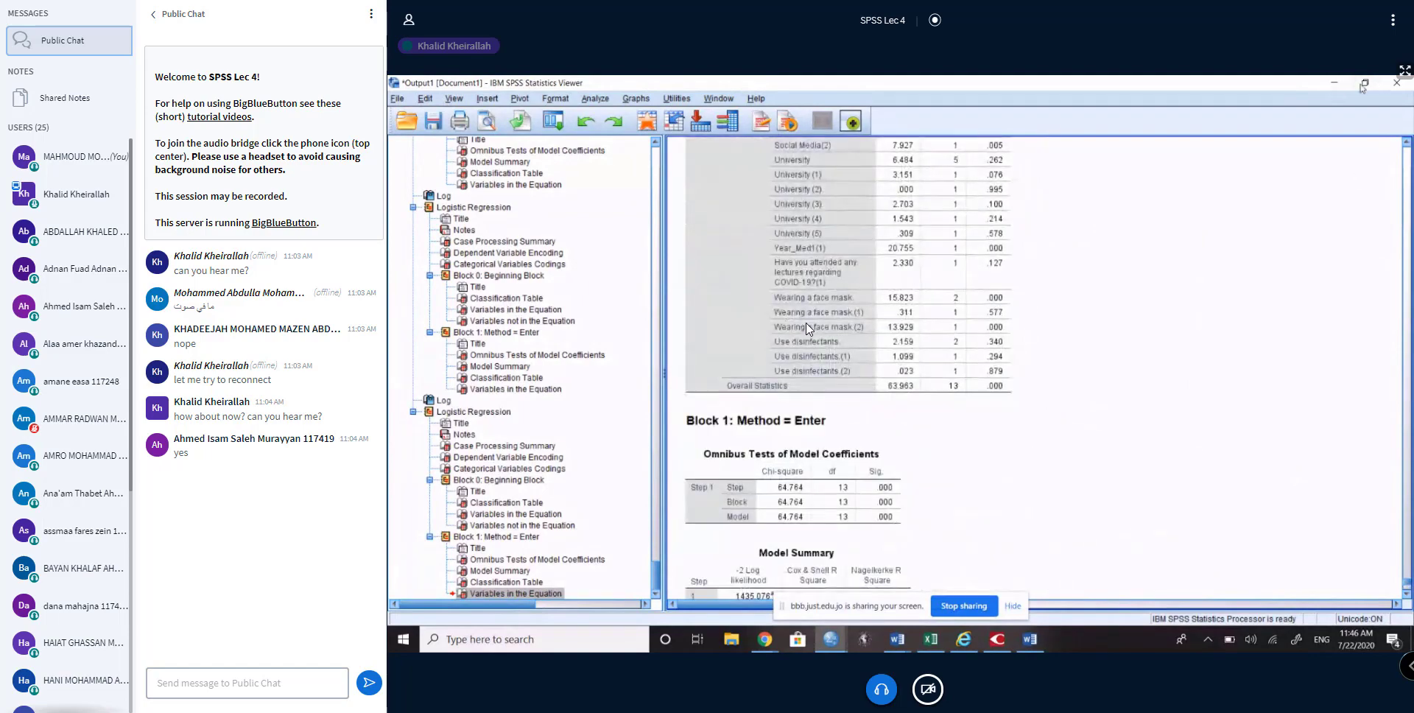
{"action": "left_click", "coordinate": [1367, 86]}
{"action": "left_click", "coordinate": [1189, 170]}
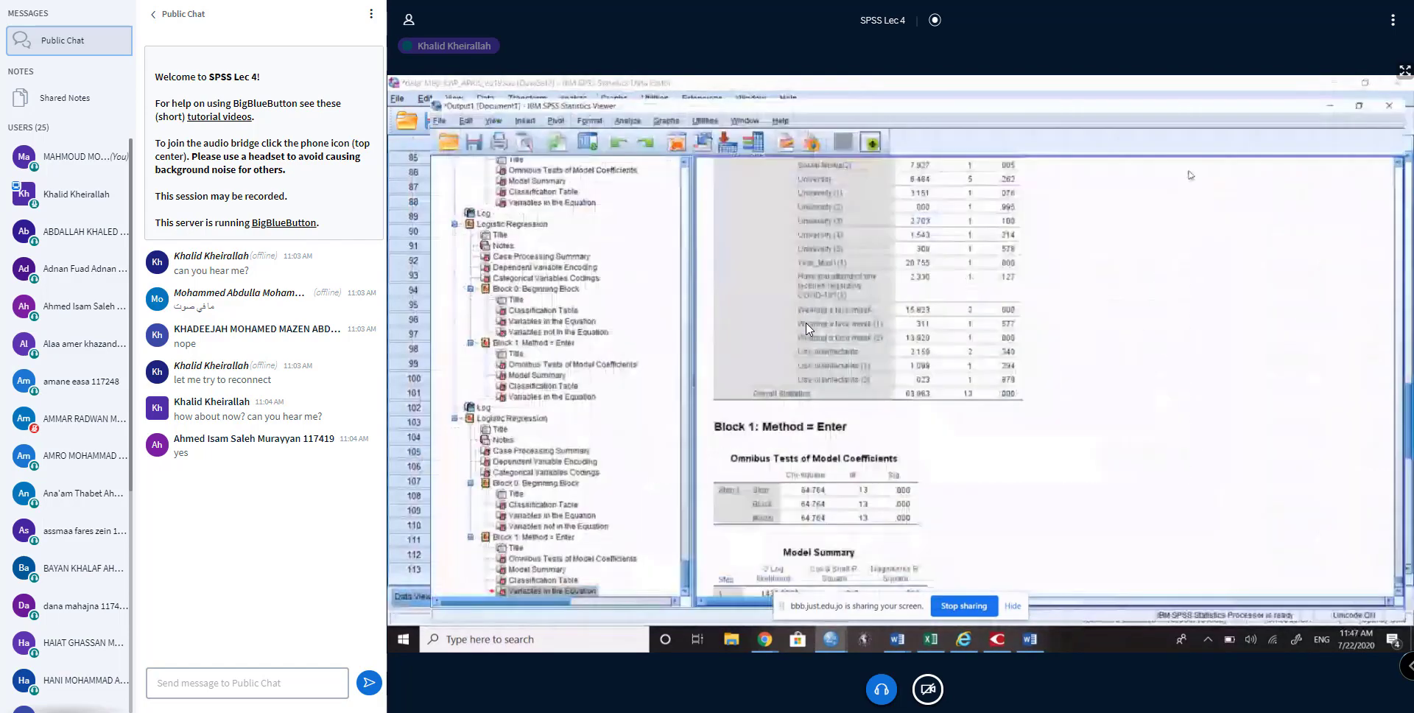
{"action": "scroll", "coordinate": [952, 401], "scroll_direction": "down", "scroll_amount": 3}
{"action": "right_click", "coordinate": [966, 427]}
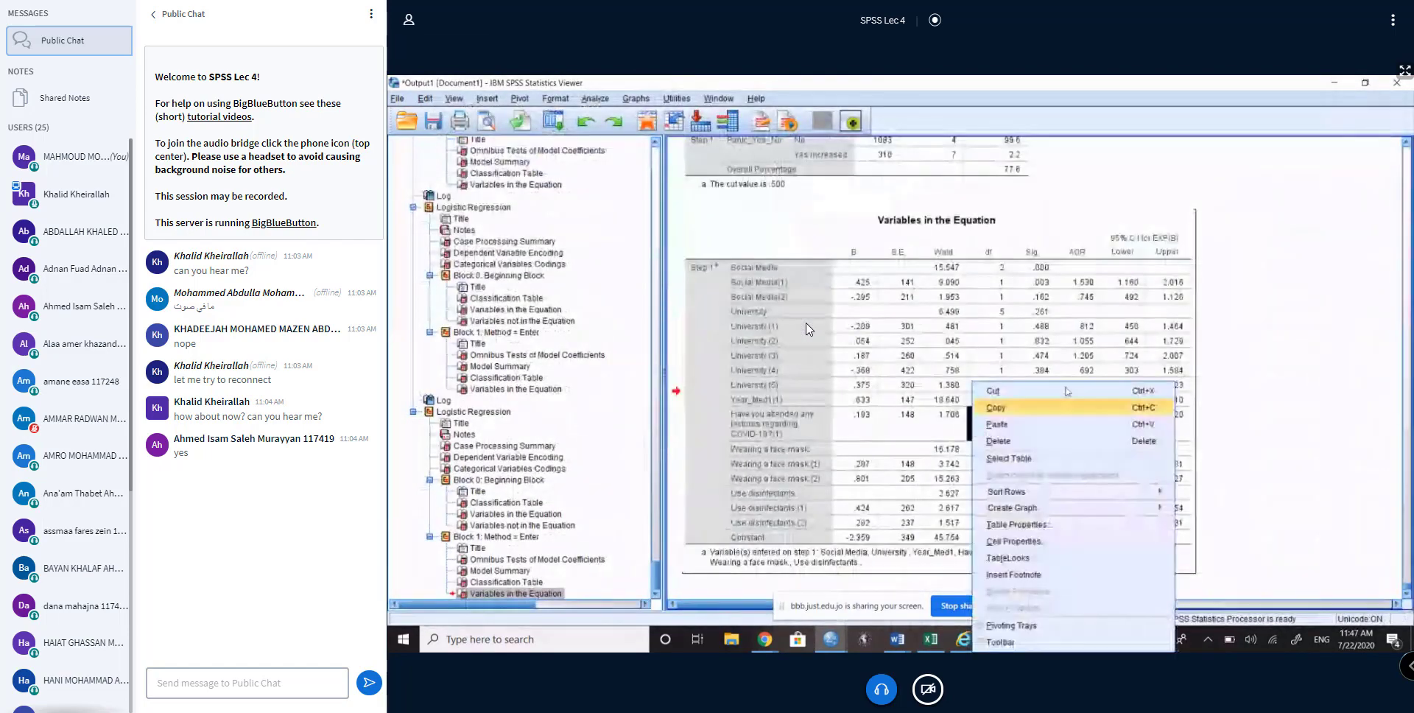
{"action": "left_click", "coordinate": [1173, 218]}
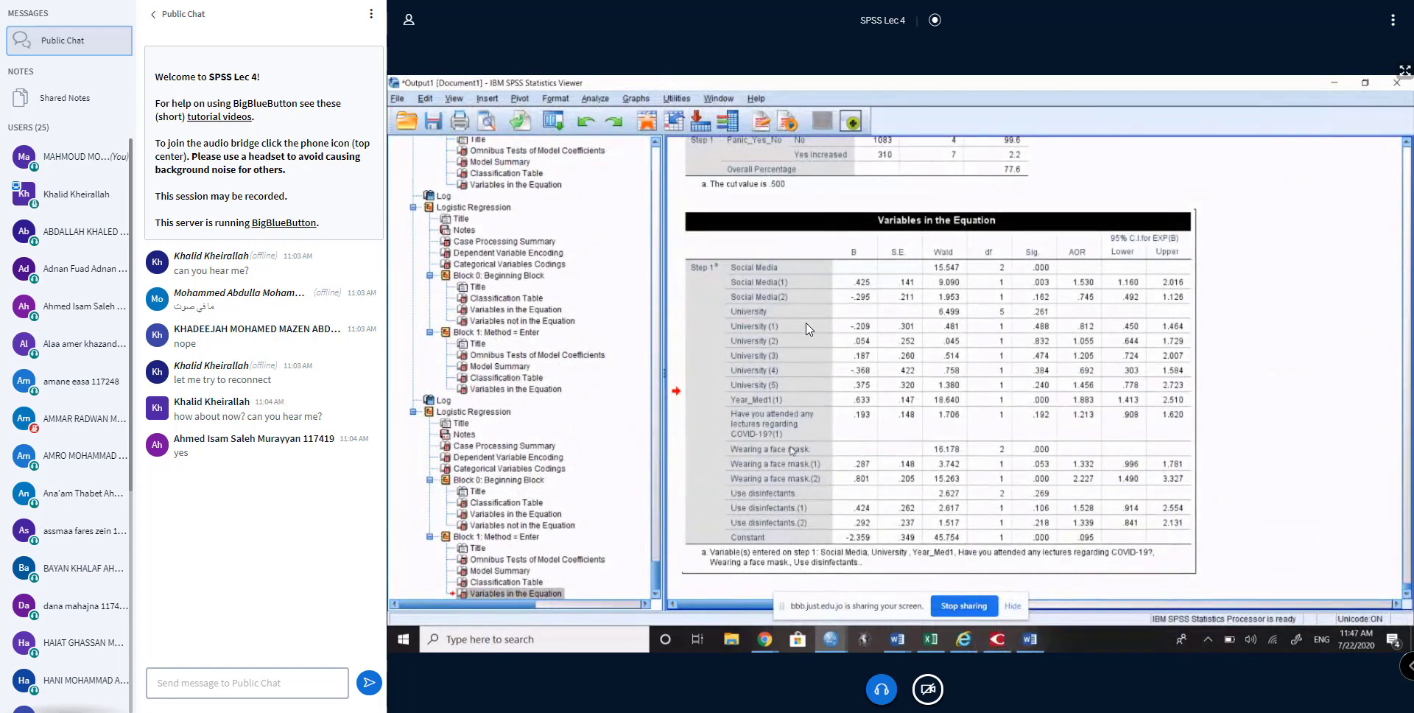
Step: Check the categorical covariate definitions and rerun the binary logistic regression of Panic_Yes_No with the same six covariates
{"action": "left_click", "coordinate": [595, 98]}
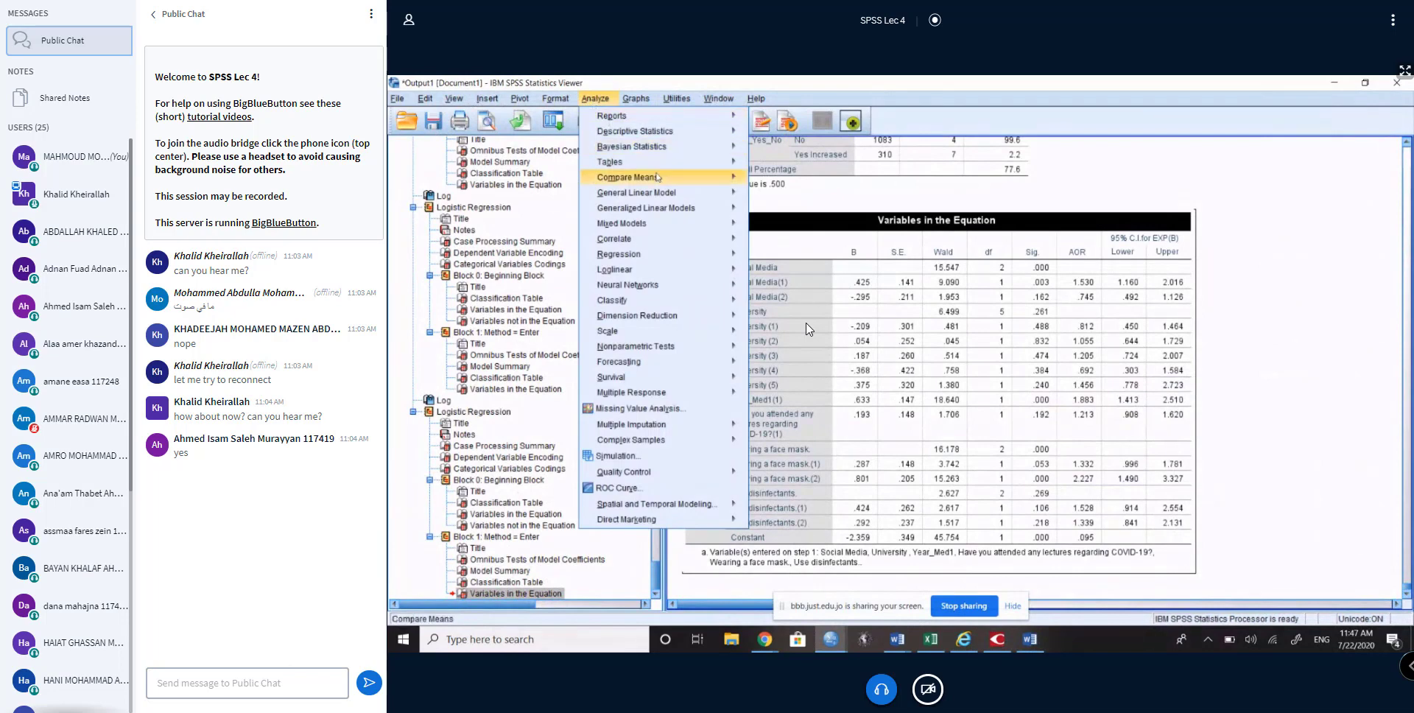
{"action": "mouse_move", "coordinate": [694, 253]}
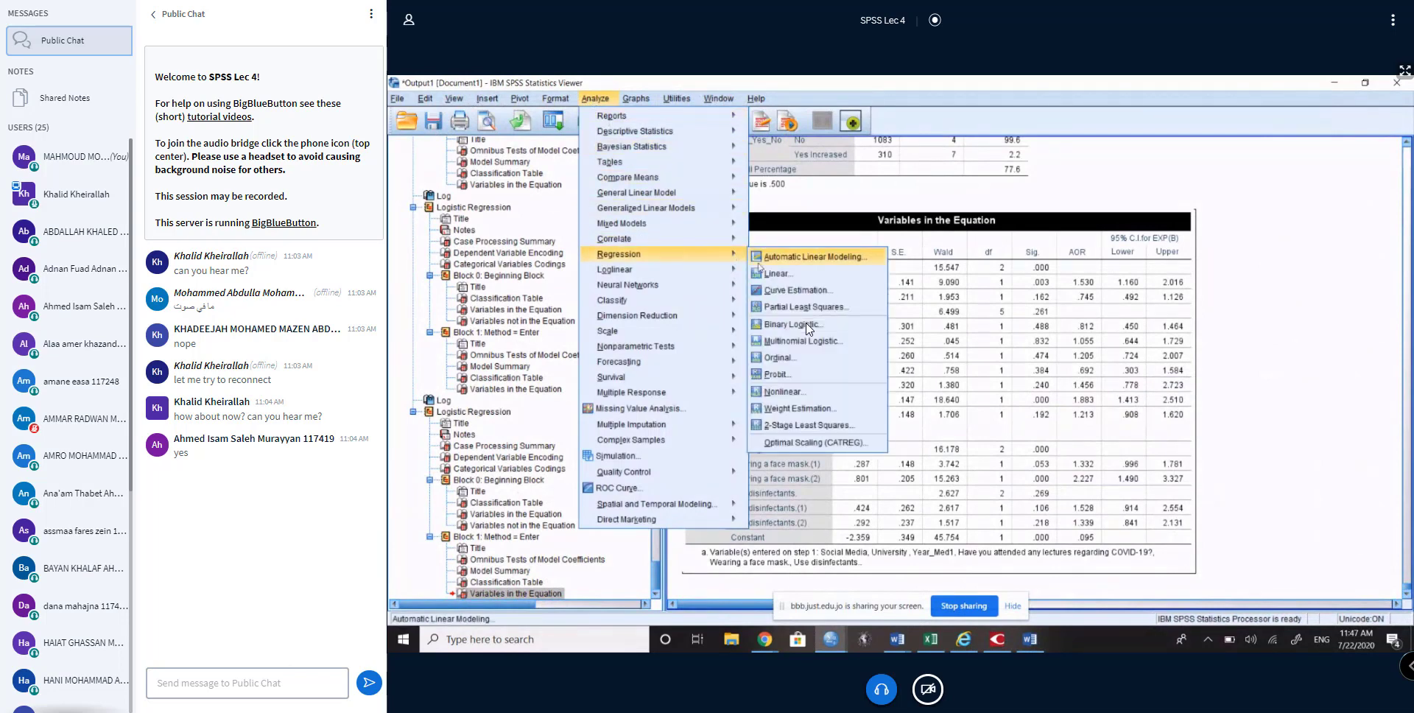
{"action": "left_click", "coordinate": [806, 325]}
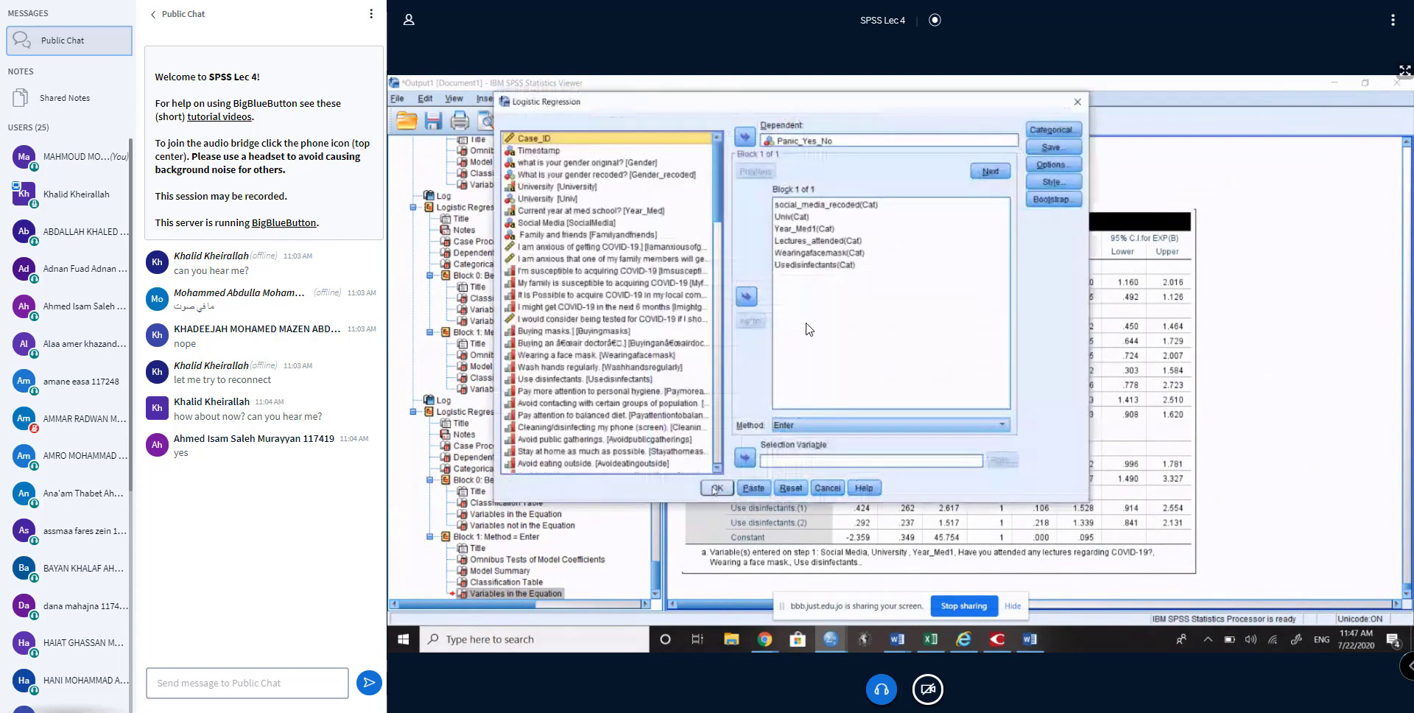
{"action": "left_click", "coordinate": [1034, 130]}
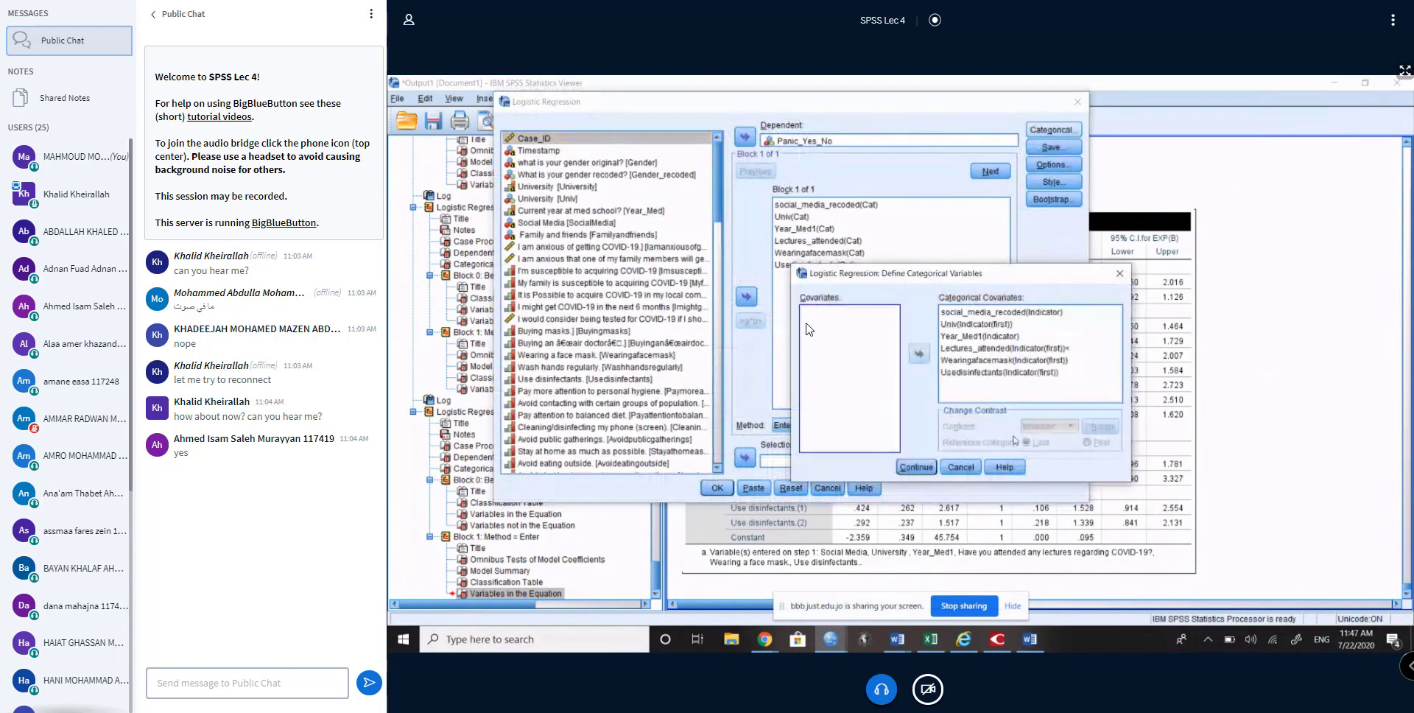
{"action": "left_click", "coordinate": [959, 464]}
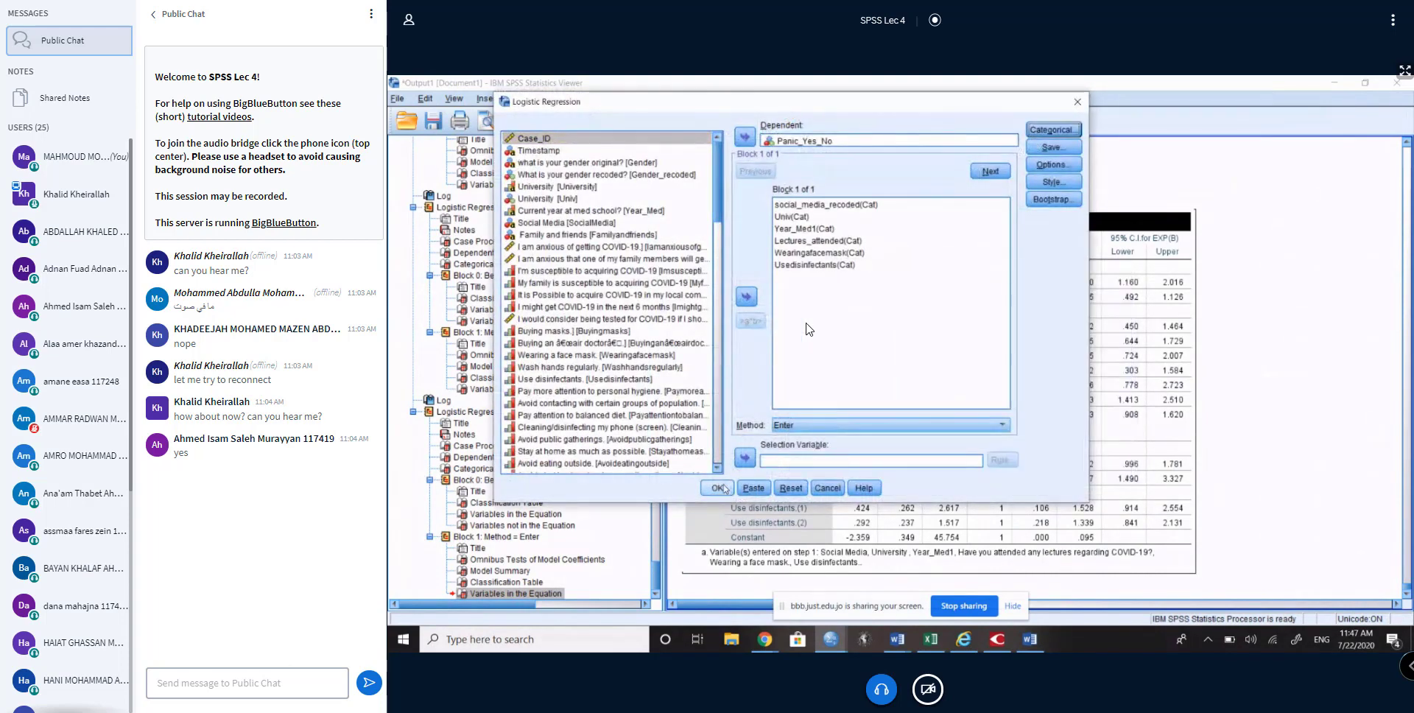
{"action": "left_click", "coordinate": [723, 487]}
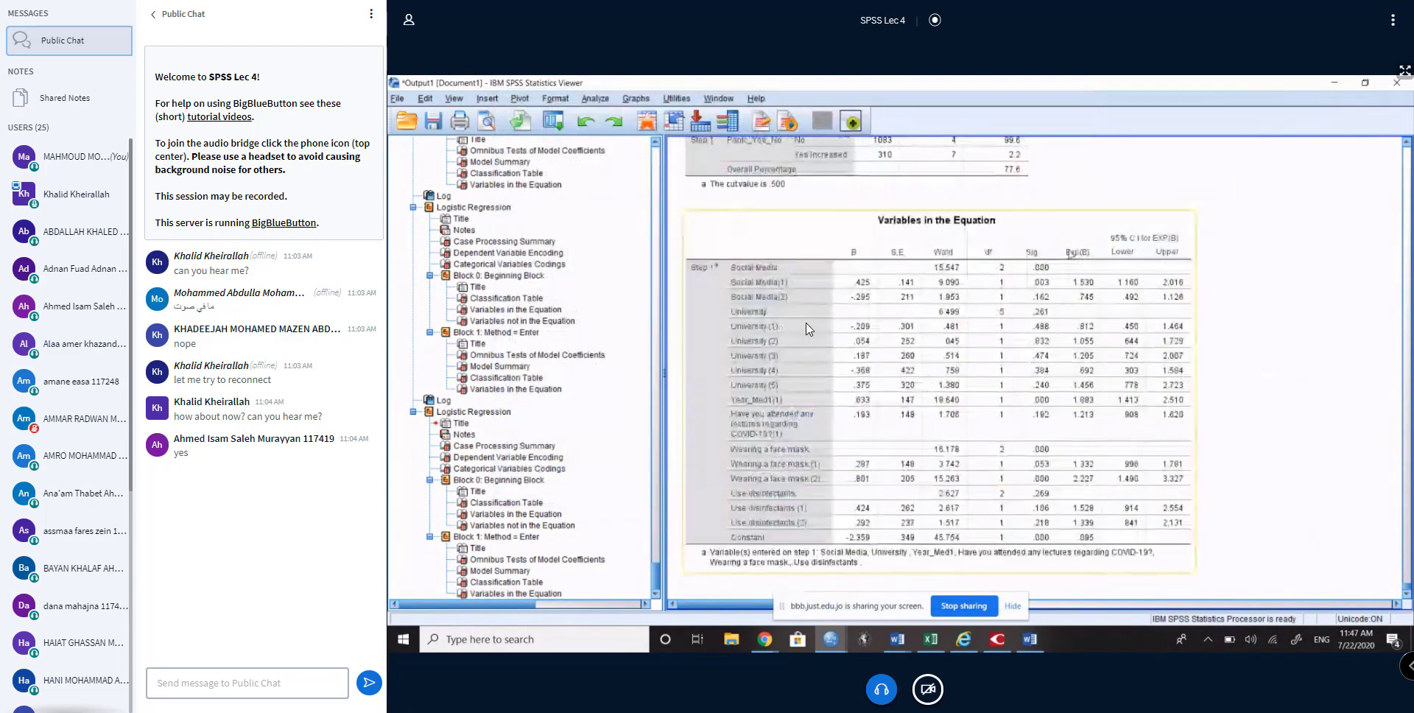
Step: Copy the previous run's Variables in the Equation table containing the AOR column
{"action": "right_click", "coordinate": [1066, 218]}
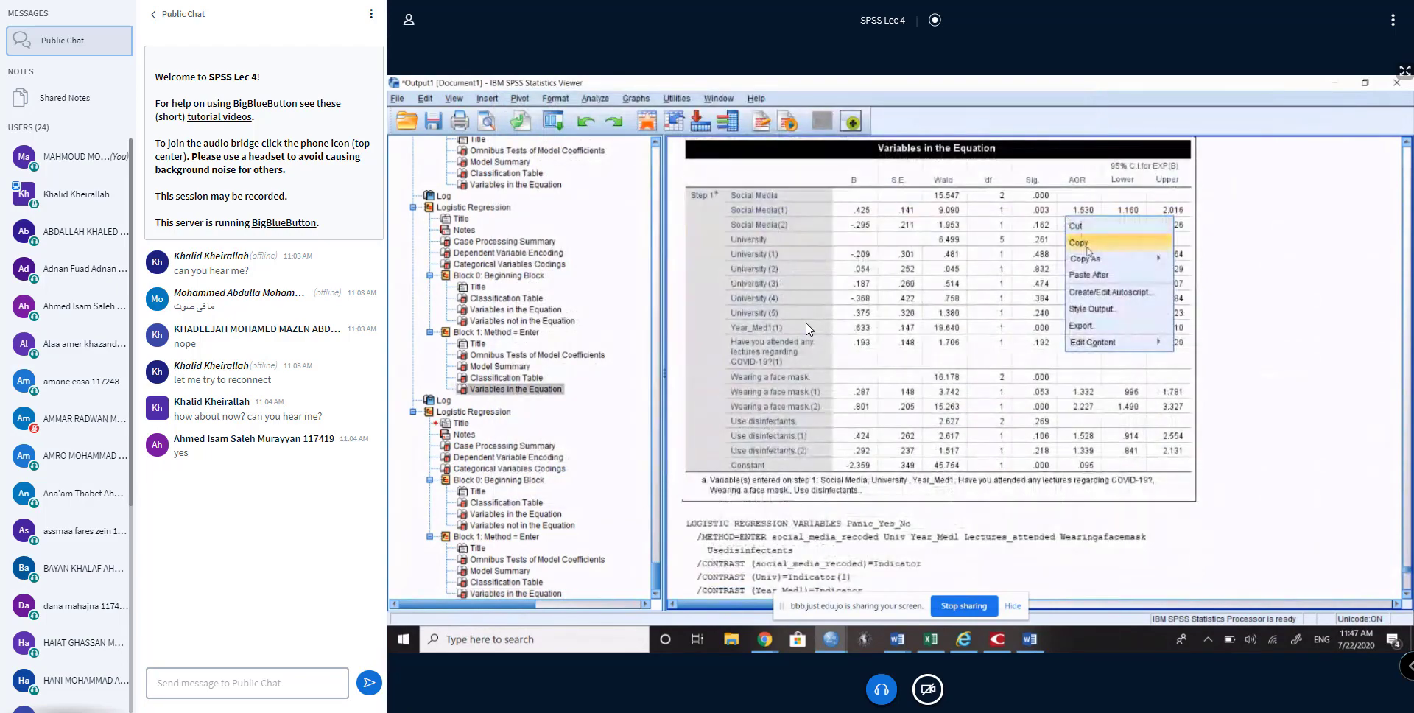
{"action": "left_click", "coordinate": [1087, 250]}
{"action": "scroll", "coordinate": [806, 328], "scroll_direction": "down", "scroll_amount": 15}
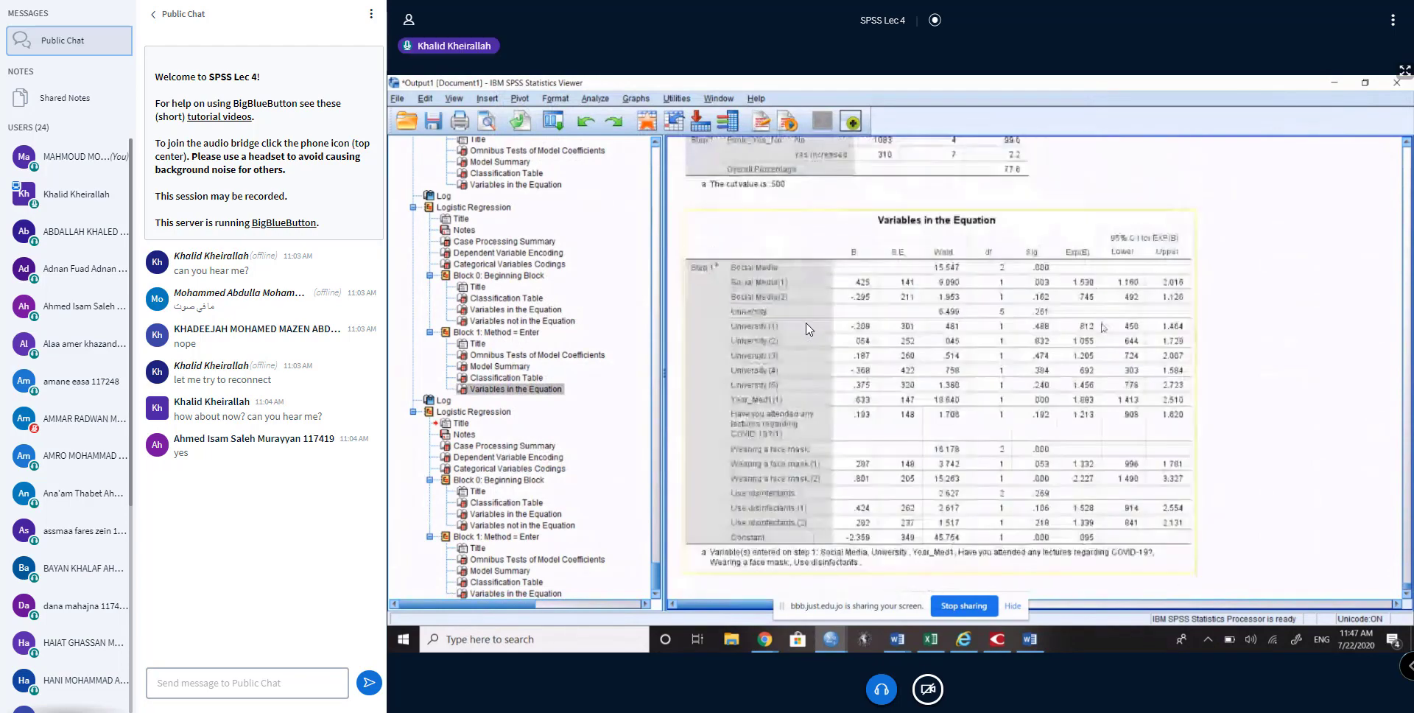
{"action": "right_click", "coordinate": [1111, 386]}
{"action": "left_click", "coordinate": [1280, 329]}
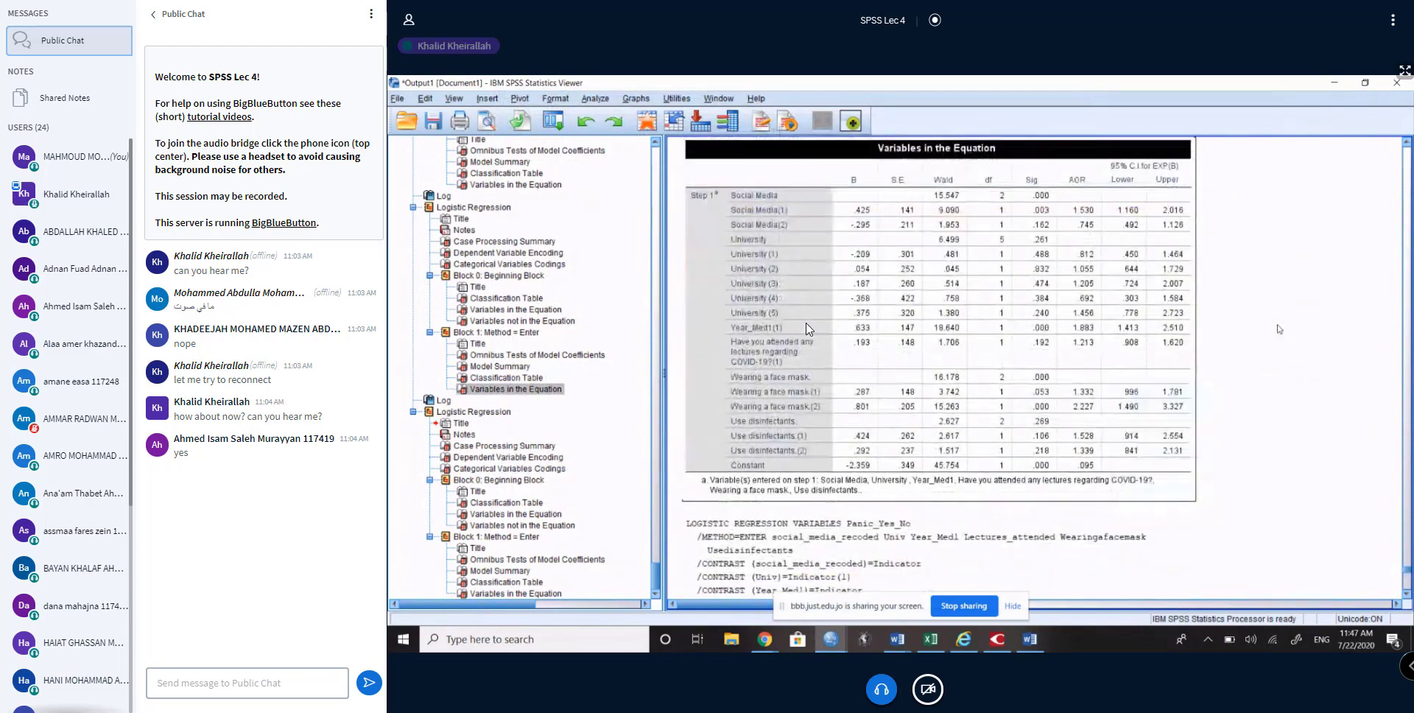
Step: Compare the rerun regression output, including its Block 1 Variables in the Equation table, with the previous run's AOR table
{"action": "scroll", "coordinate": [1279, 329], "scroll_direction": "down", "scroll_amount": 20}
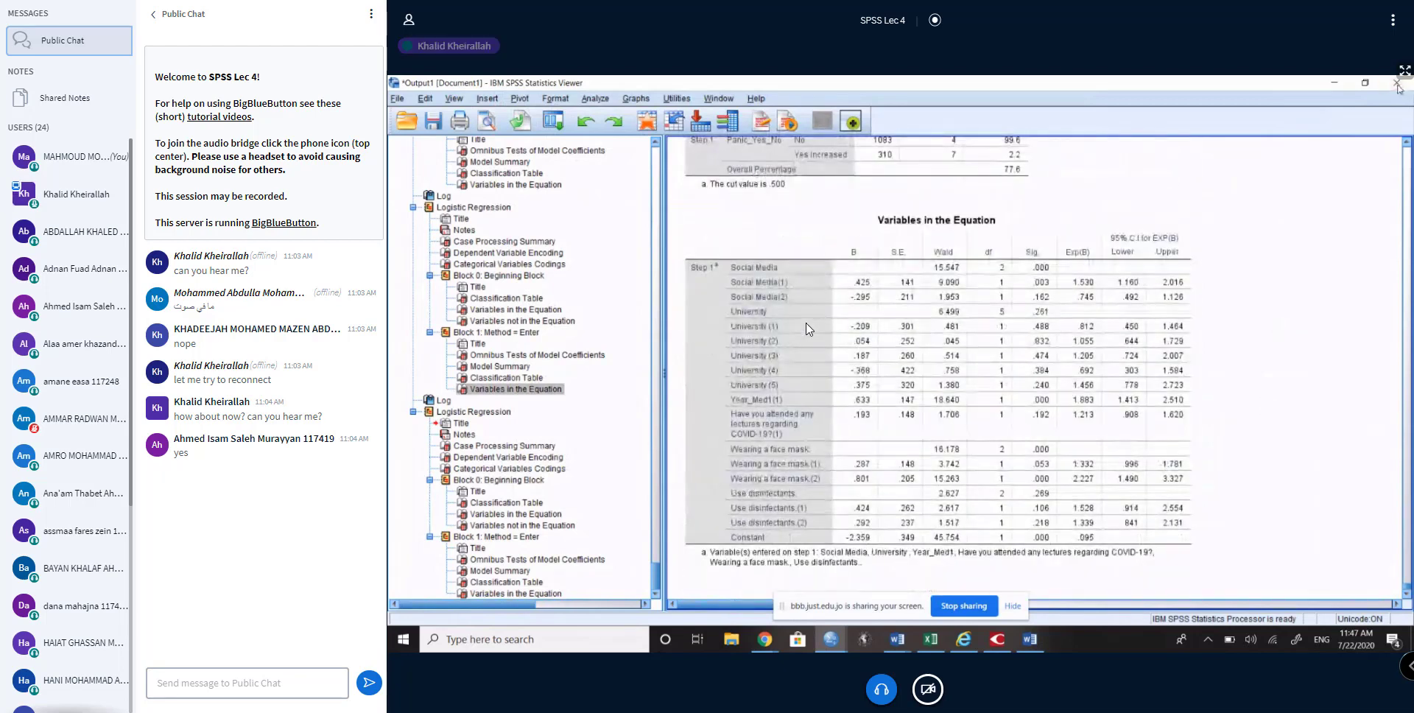
{"action": "scroll", "coordinate": [1021, 315], "scroll_direction": "up", "scroll_amount": 20}
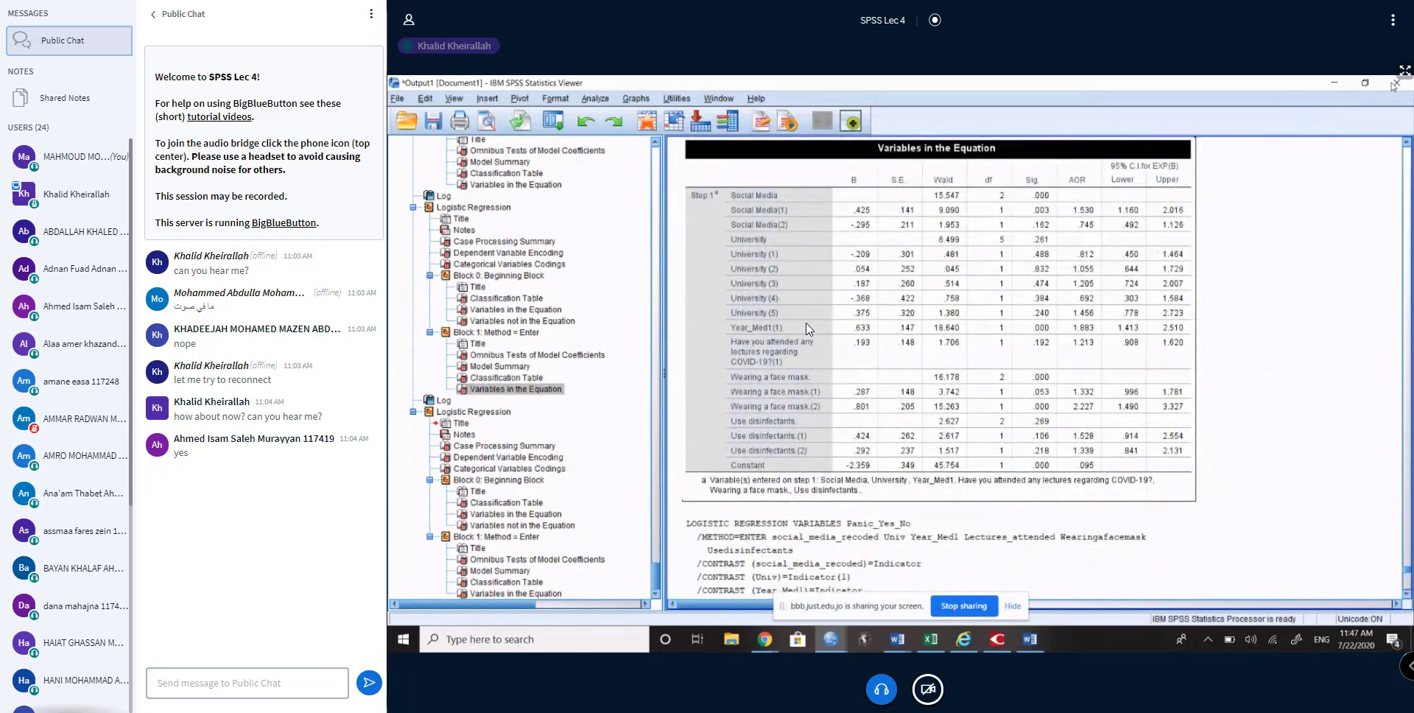
{"action": "left_click", "coordinate": [1334, 83]}
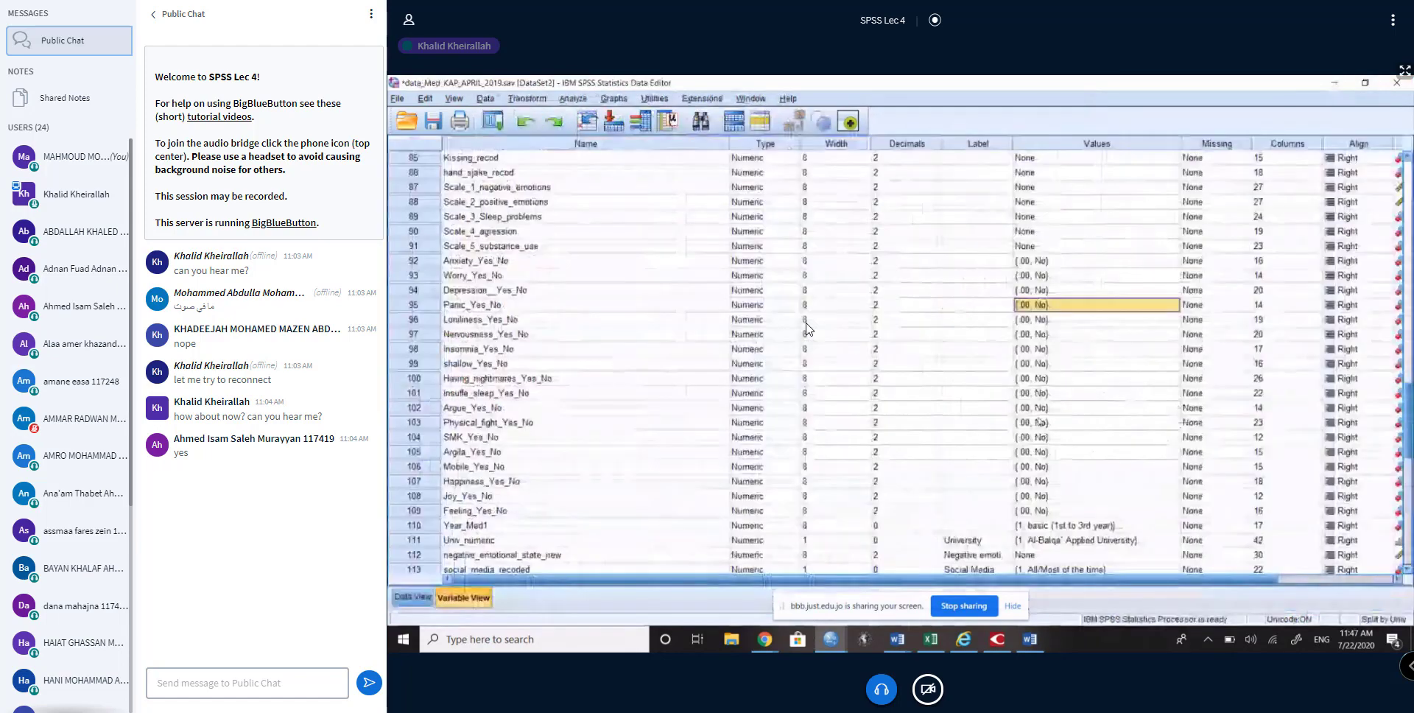
{"action": "left_click", "coordinate": [830, 639]}
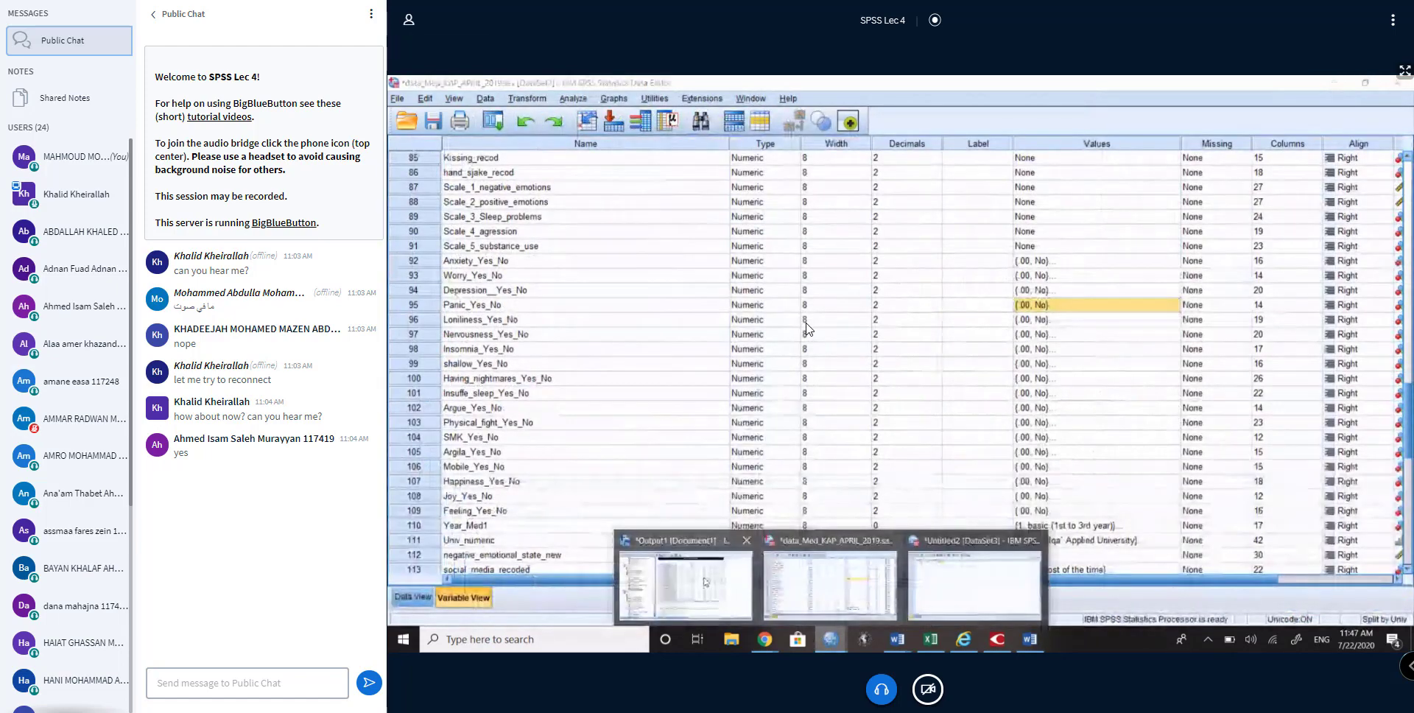
{"action": "left_click", "coordinate": [705, 582]}
{"action": "scroll", "coordinate": [1255, 418], "scroll_direction": "down", "scroll_amount": 10}
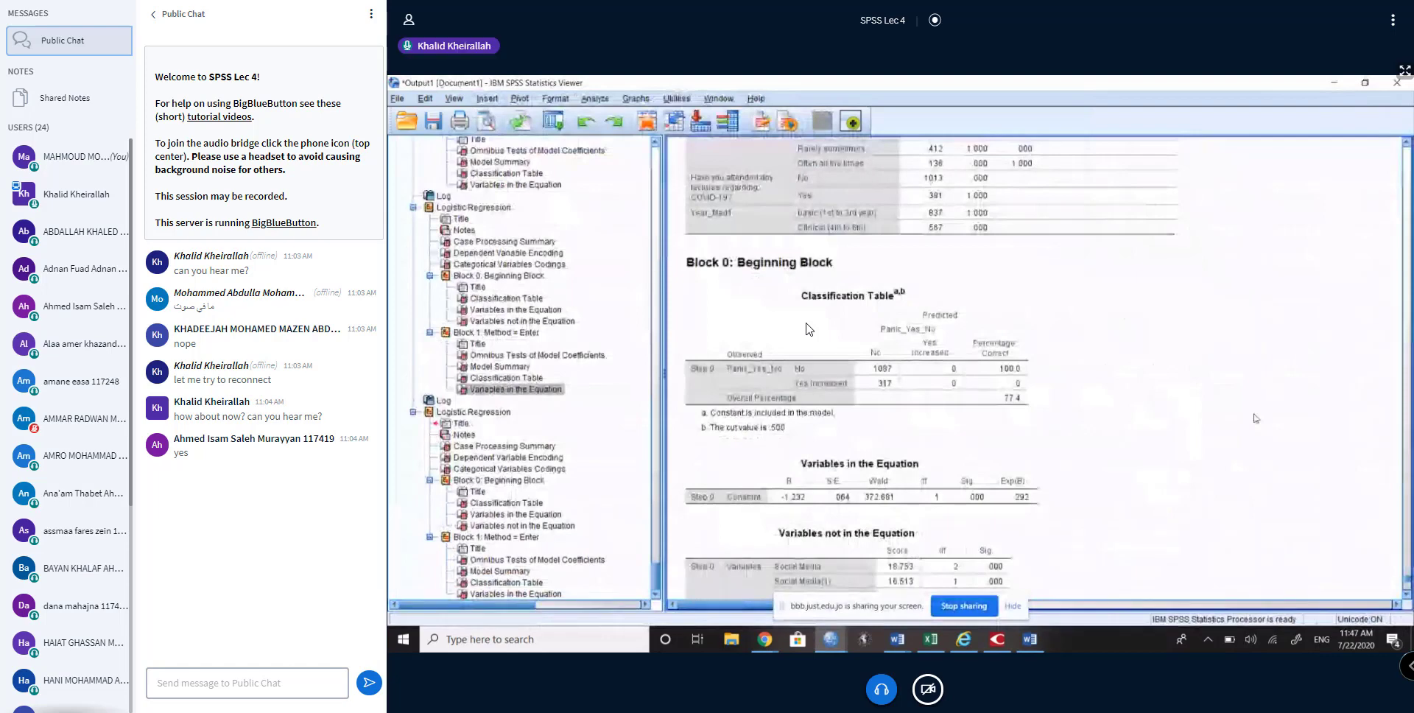
{"action": "scroll", "coordinate": [1255, 418], "scroll_direction": "up", "scroll_amount": 12}
{"action": "scroll", "coordinate": [1255, 418], "scroll_direction": "down", "scroll_amount": 10}
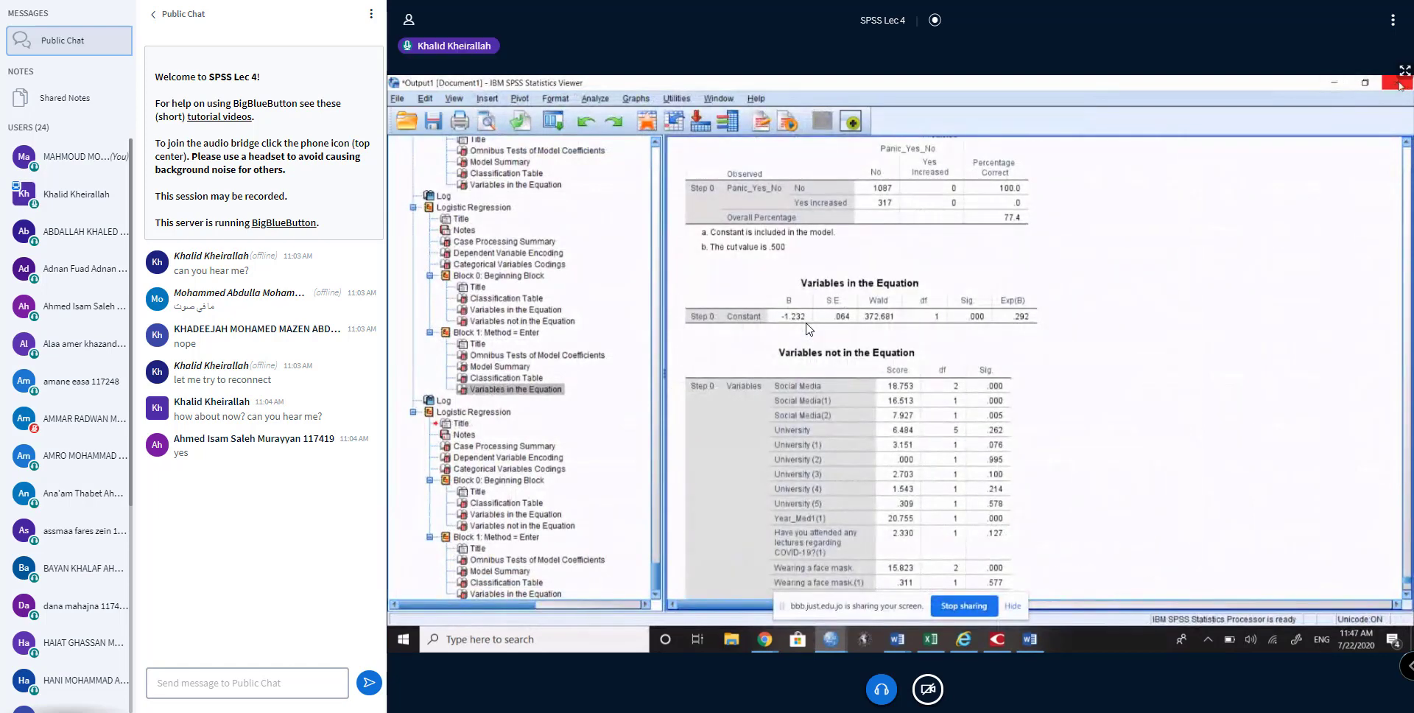
{"action": "scroll", "coordinate": [809, 329], "scroll_direction": "down", "scroll_amount": 10}
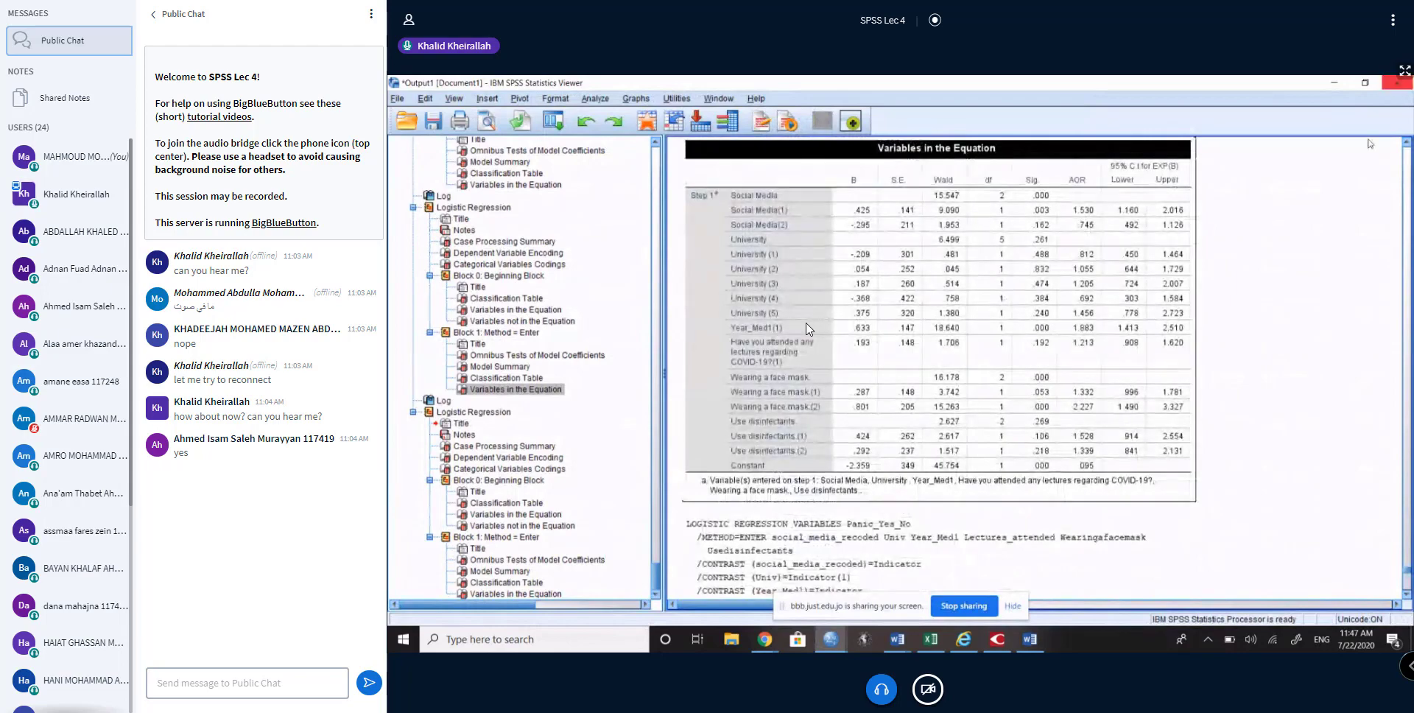
{"action": "scroll", "coordinate": [1147, 433], "scroll_direction": "up", "scroll_amount": 10}
{"action": "scroll", "coordinate": [808, 329], "scroll_direction": "down", "scroll_amount": 10}
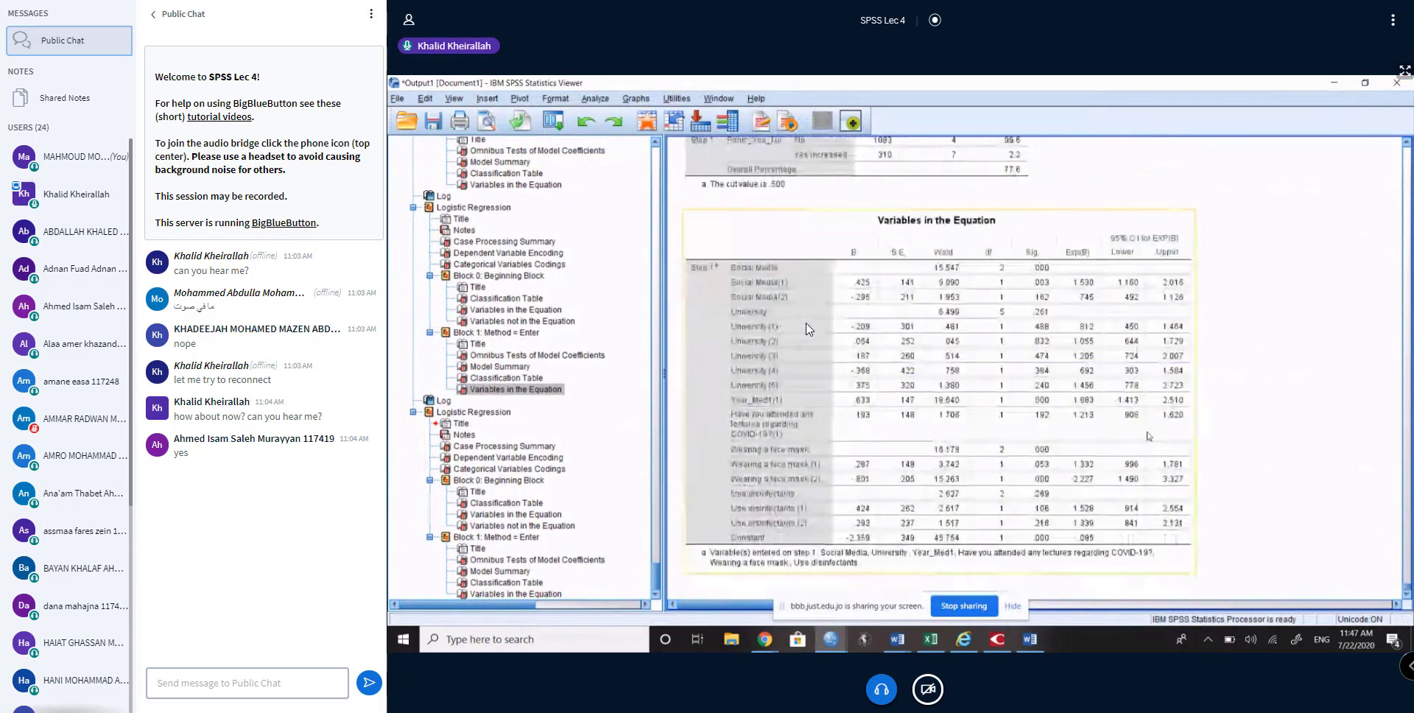
{"action": "scroll", "coordinate": [808, 329], "scroll_direction": "up", "scroll_amount": 10}
{"action": "scroll", "coordinate": [808, 329], "scroll_direction": "down", "scroll_amount": 9}
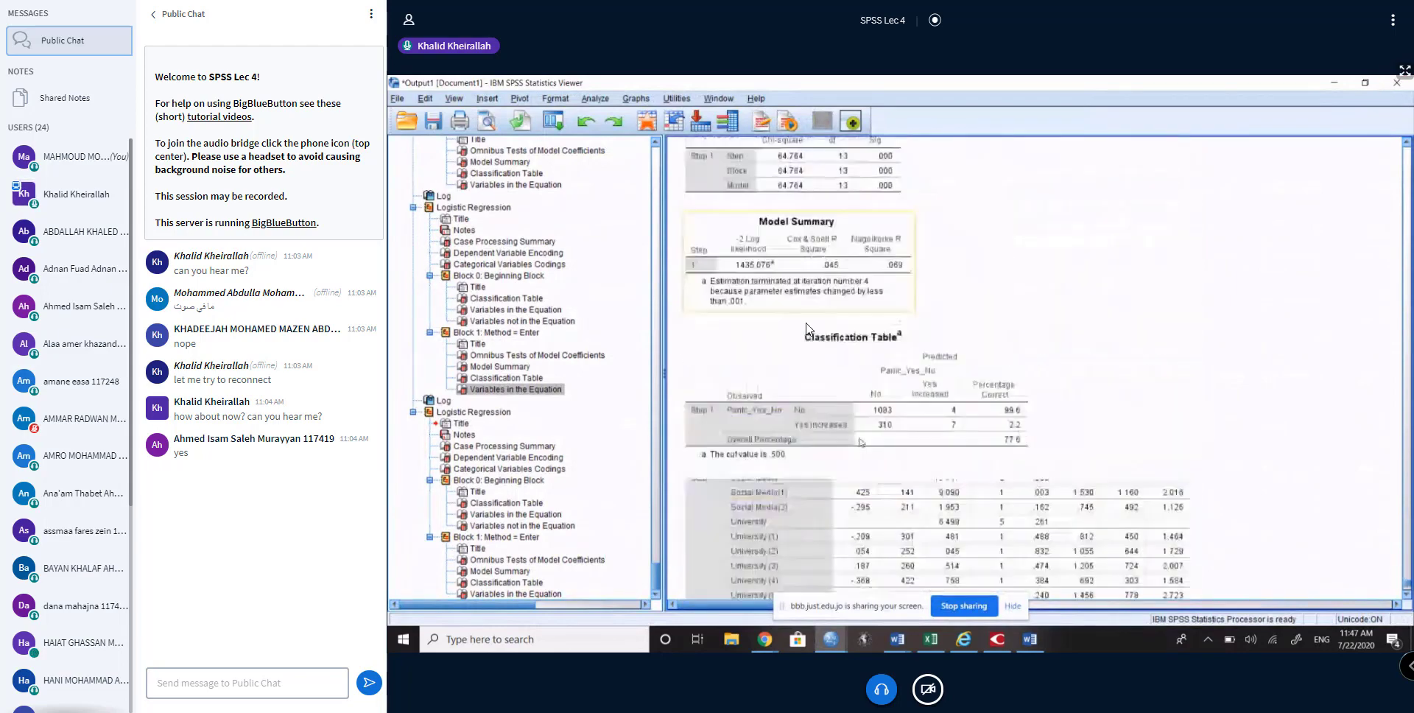
{"action": "scroll", "coordinate": [808, 329], "scroll_direction": "down", "scroll_amount": 15}
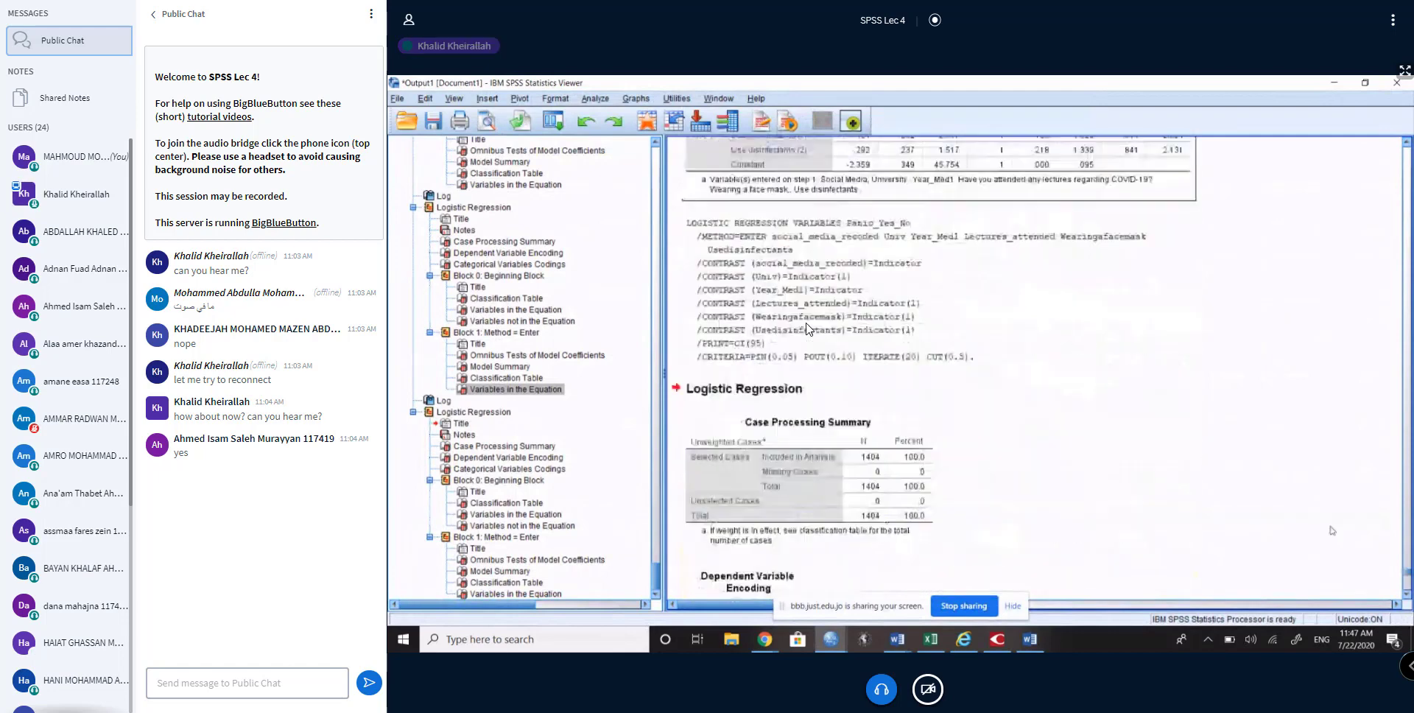
{"action": "scroll", "coordinate": [809, 329], "scroll_direction": "down", "scroll_amount": 5}
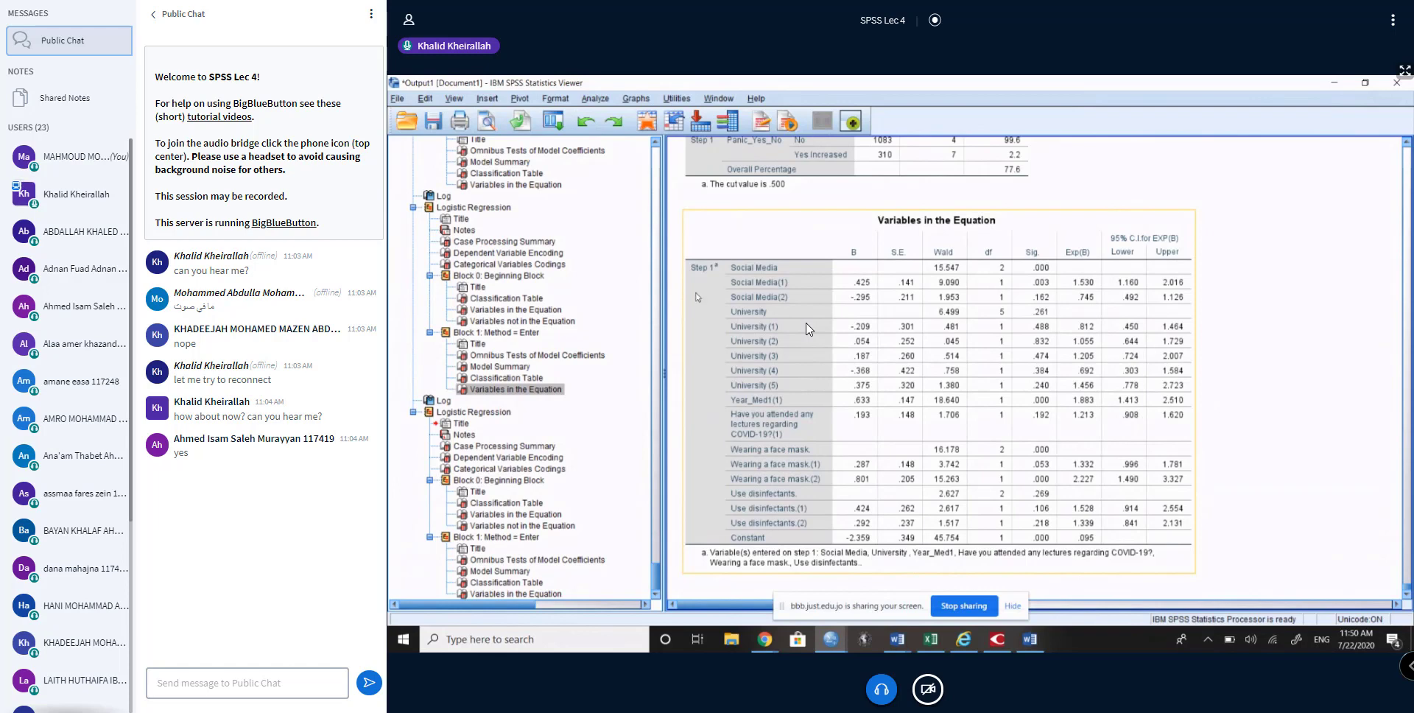
Step: Remove Usedisinfectants from the covariates of the binary logistic regression of Panic_Yes_No
{"action": "left_click", "coordinate": [596, 99]}
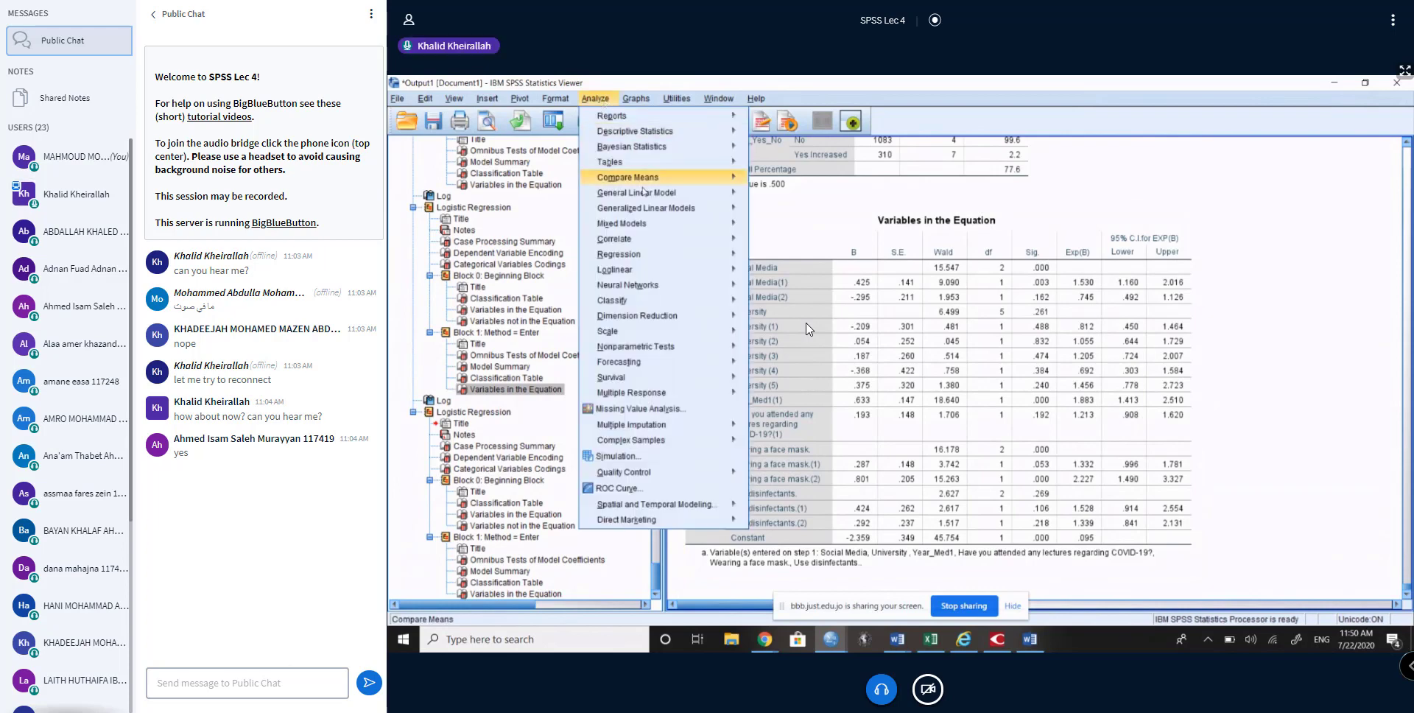
{"action": "mouse_move", "coordinate": [734, 259]}
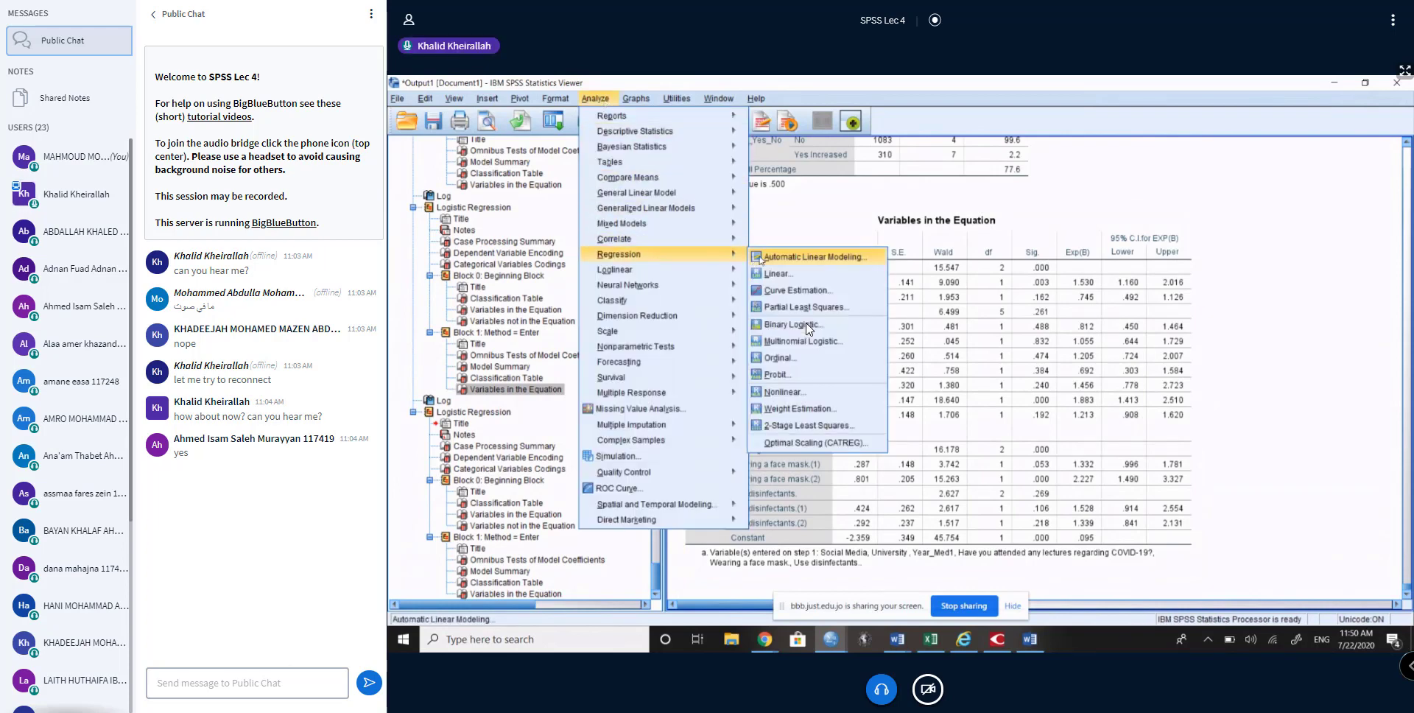
{"action": "left_click", "coordinate": [789, 323]}
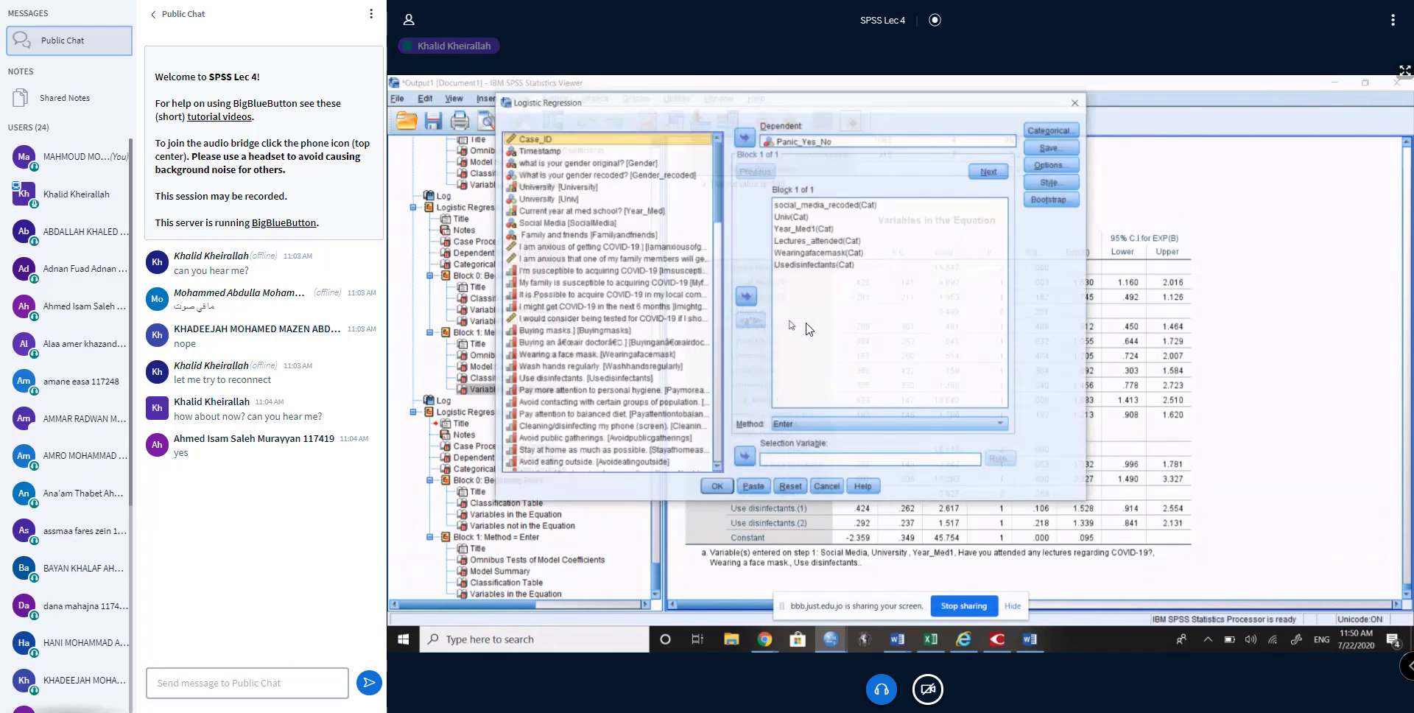
{"action": "left_click", "coordinate": [746, 296]}
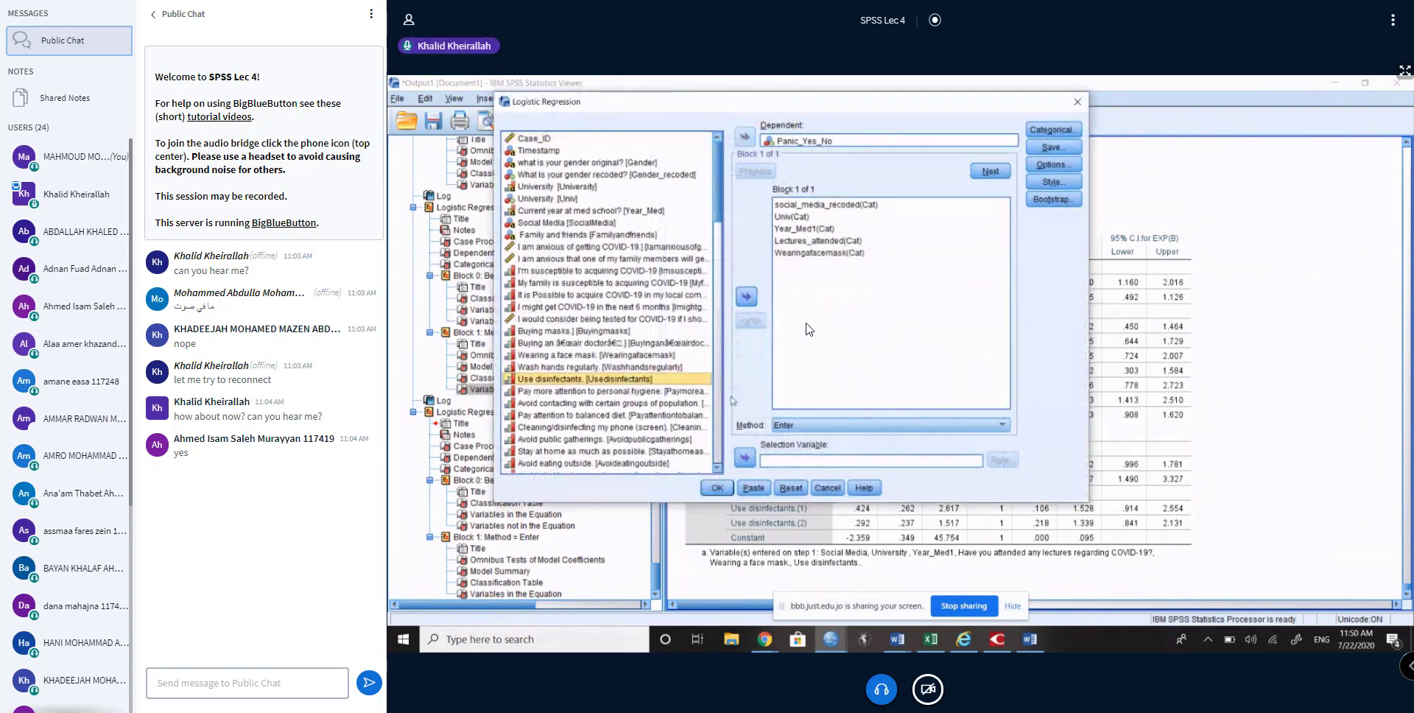
Step: Add the disinfectants, avoiding contact with groups, phone cleaning, public gatherings, staying home and eating outside variables as covariates of the Panic_Yes_No regression
{"action": "left_click", "coordinate": [608, 404], "text": "ctrl"}
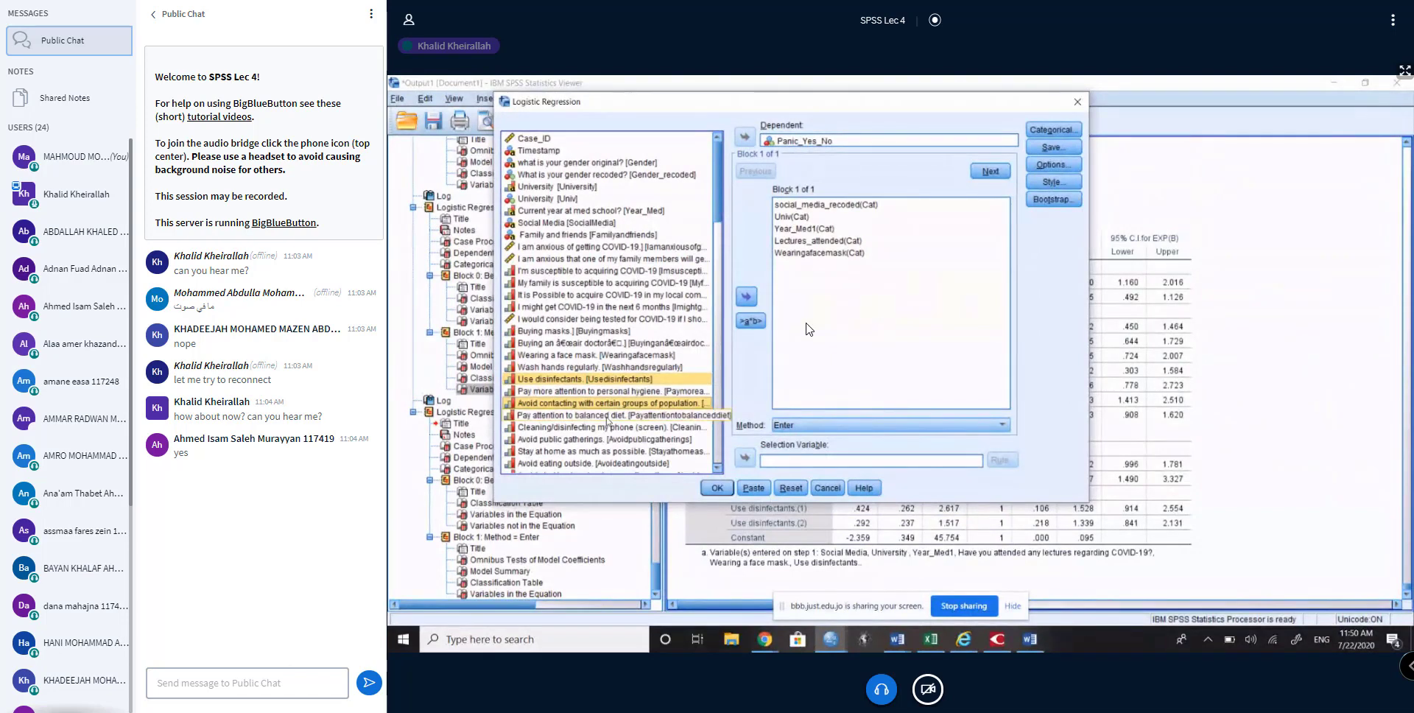
{"action": "left_click", "coordinate": [608, 429], "text": "ctrl"}
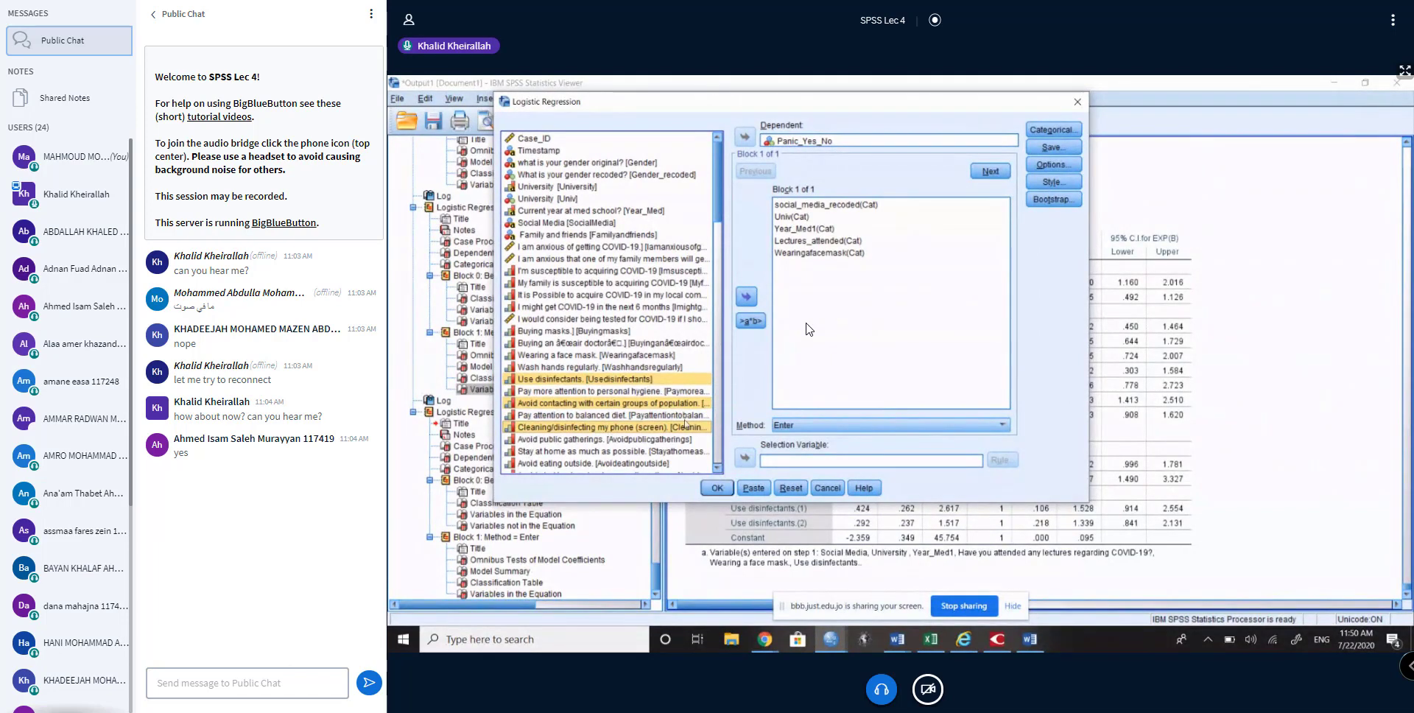
{"action": "left_click", "coordinate": [653, 440], "text": "ctrl"}
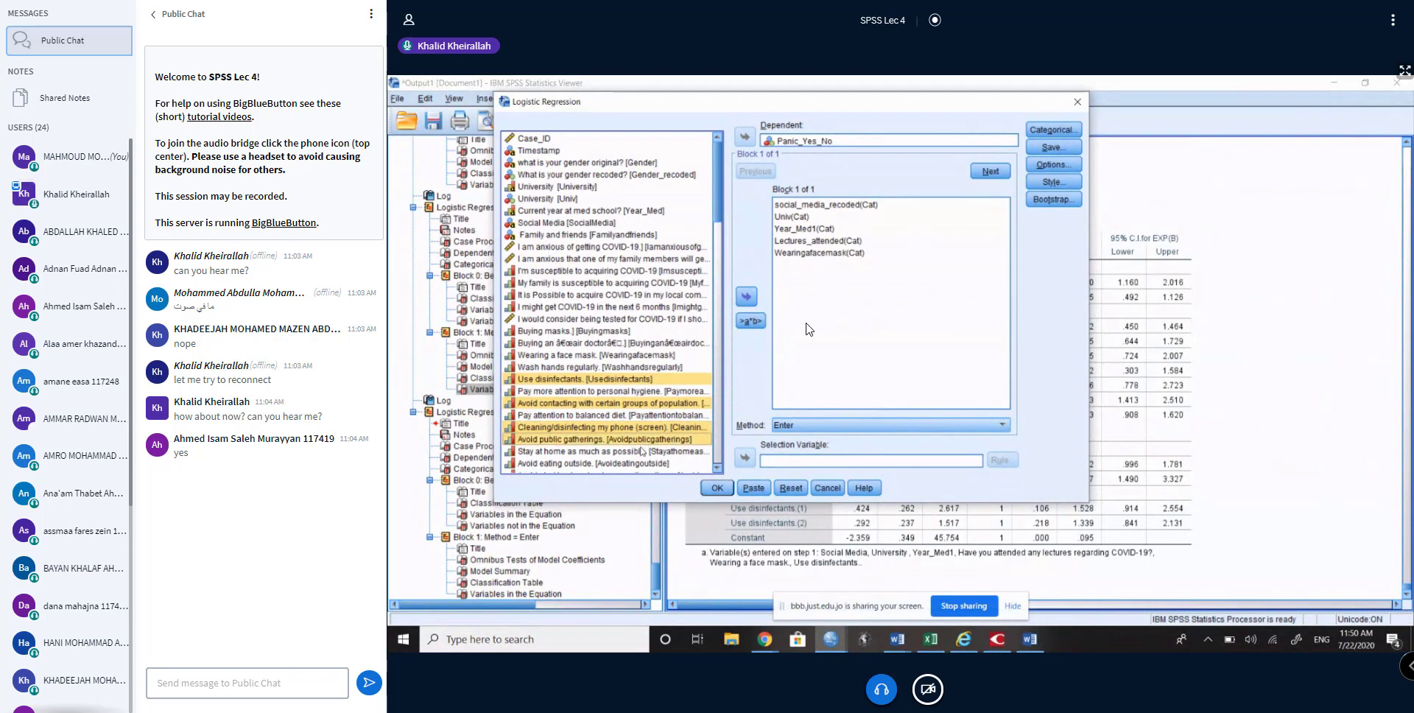
{"action": "left_click", "coordinate": [643, 452], "text": "ctrl"}
{"action": "left_click", "coordinate": [643, 464], "text": "ctrl"}
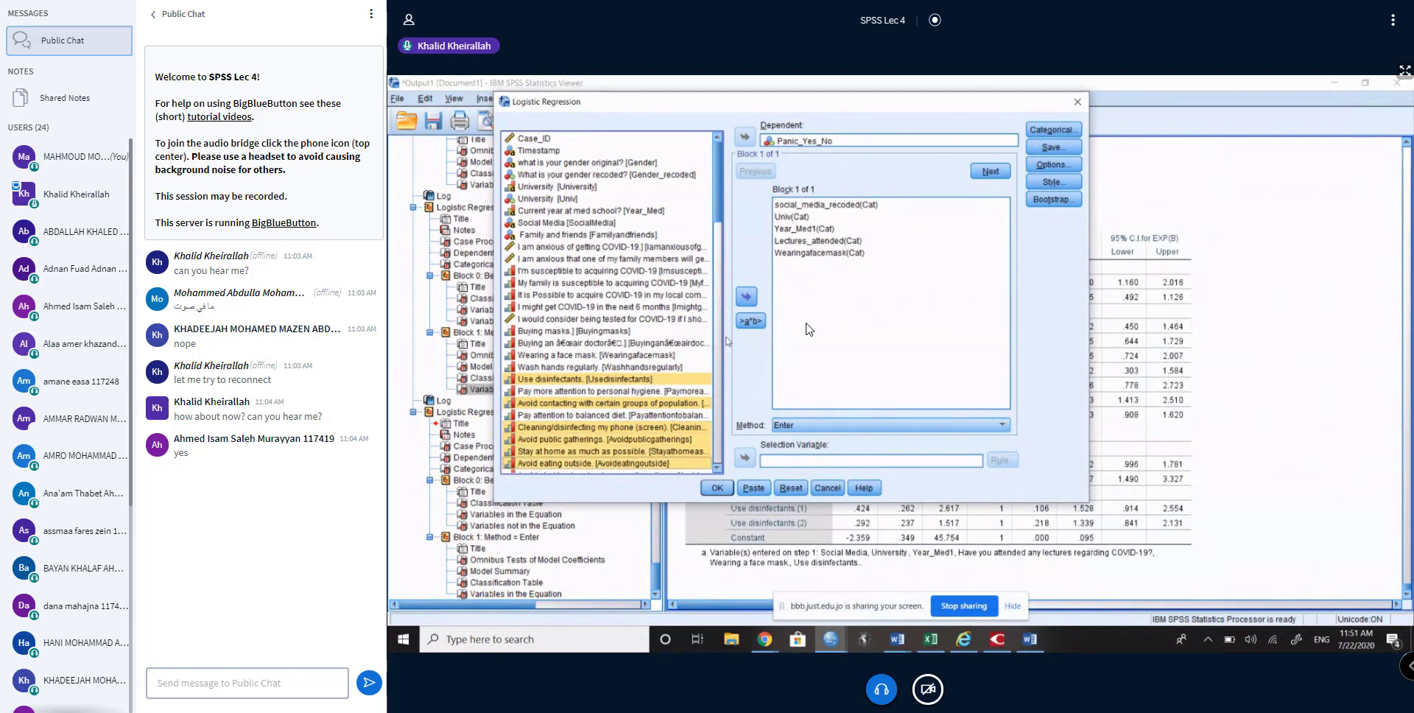
{"action": "left_click", "coordinate": [745, 295]}
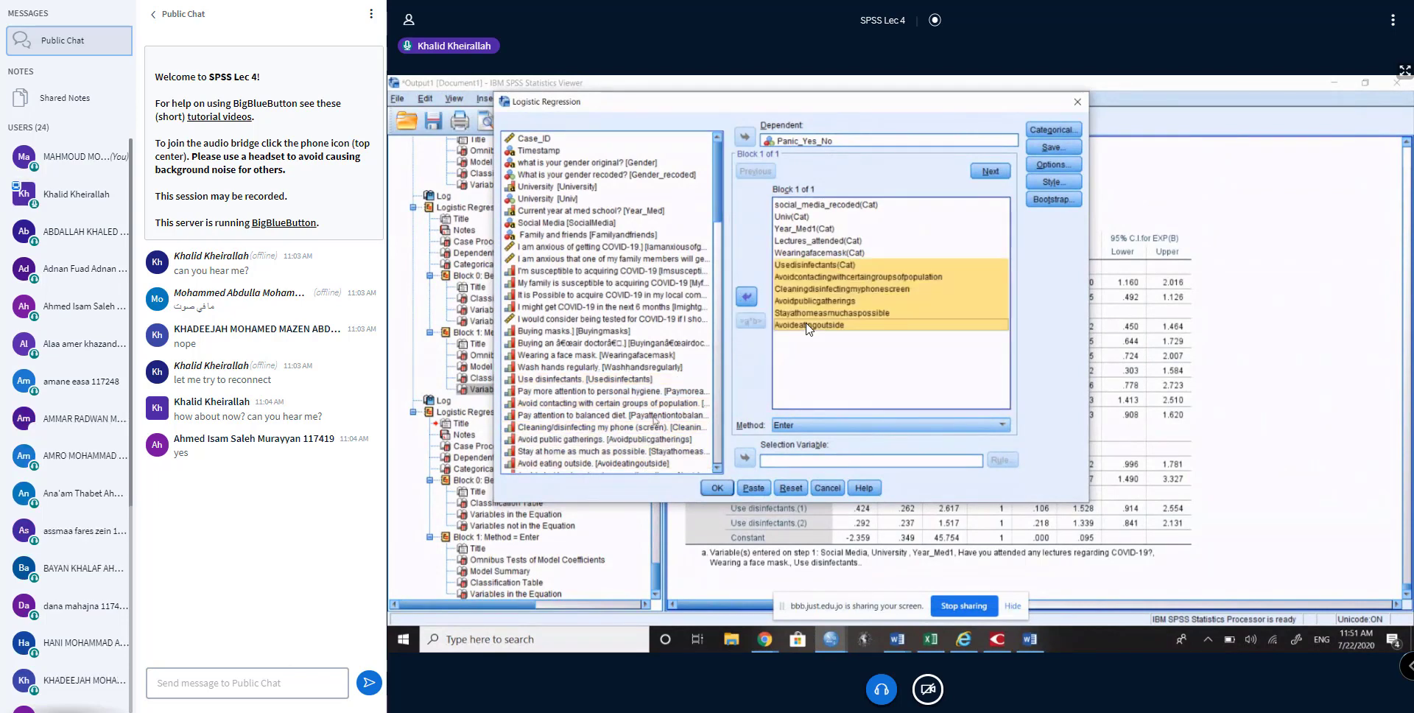
{"action": "scroll", "coordinate": [648, 442], "scroll_direction": "down", "scroll_amount": 1}
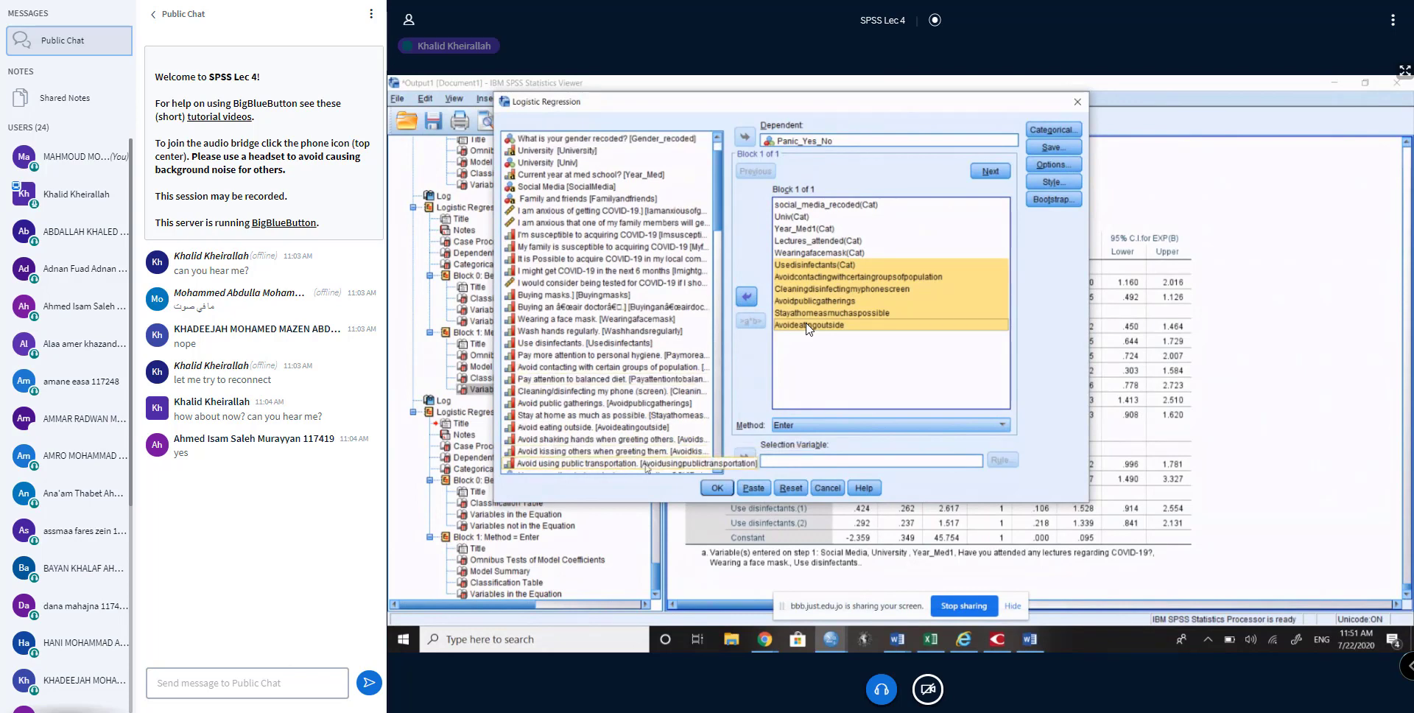
{"action": "left_click", "coordinate": [646, 464]}
{"action": "scroll", "coordinate": [647, 464], "scroll_direction": "down", "scroll_amount": 2}
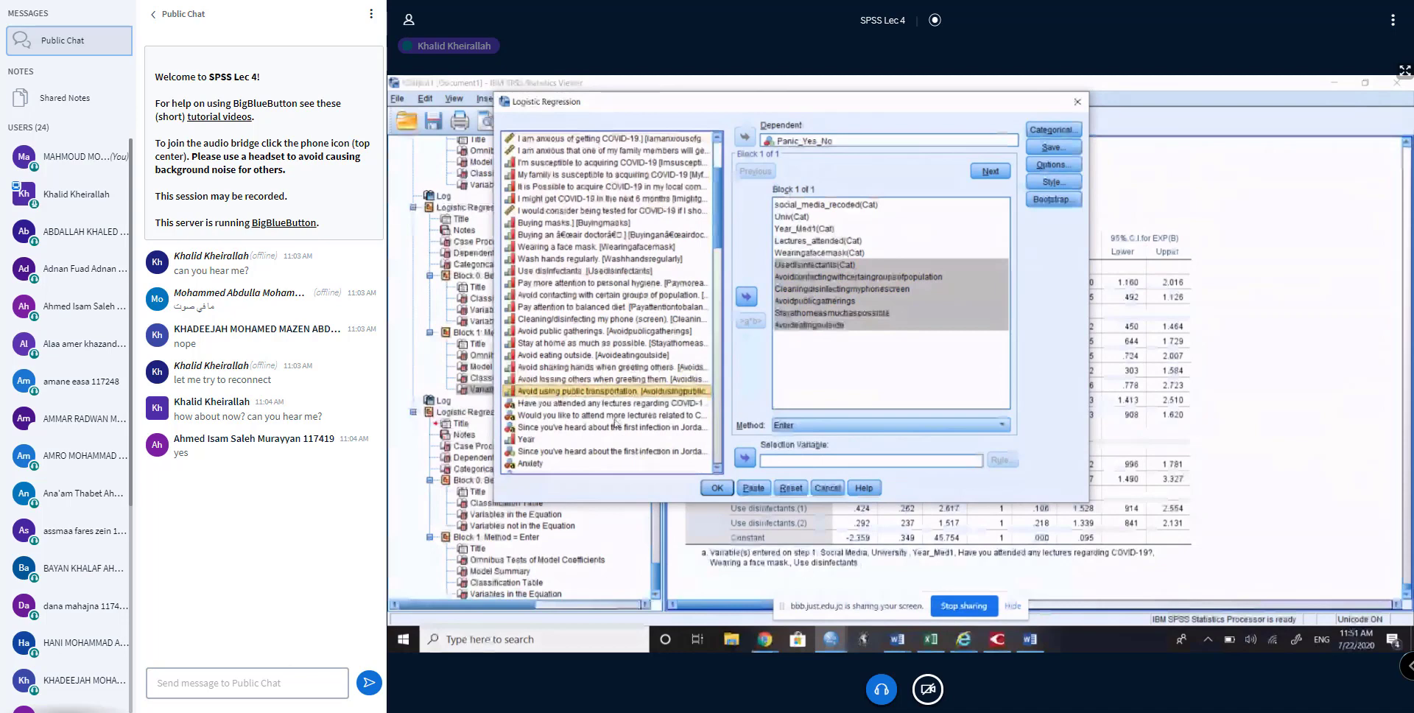
Step: Define the five new covariates as categorical with Indicator contrast and the first category as reference, and run the regression
{"action": "left_click", "coordinate": [1052, 129]}
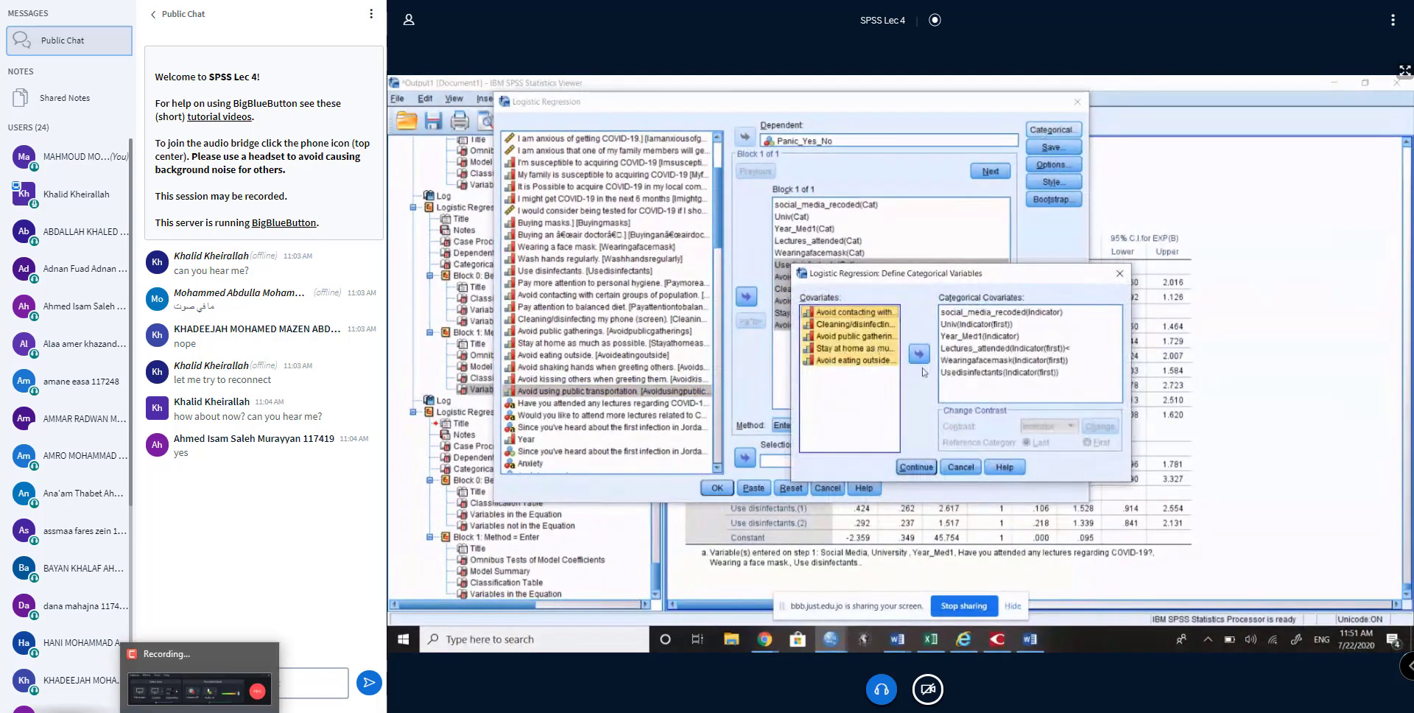
{"action": "left_click", "coordinate": [918, 354]}
{"action": "left_click", "coordinate": [1100, 443]}
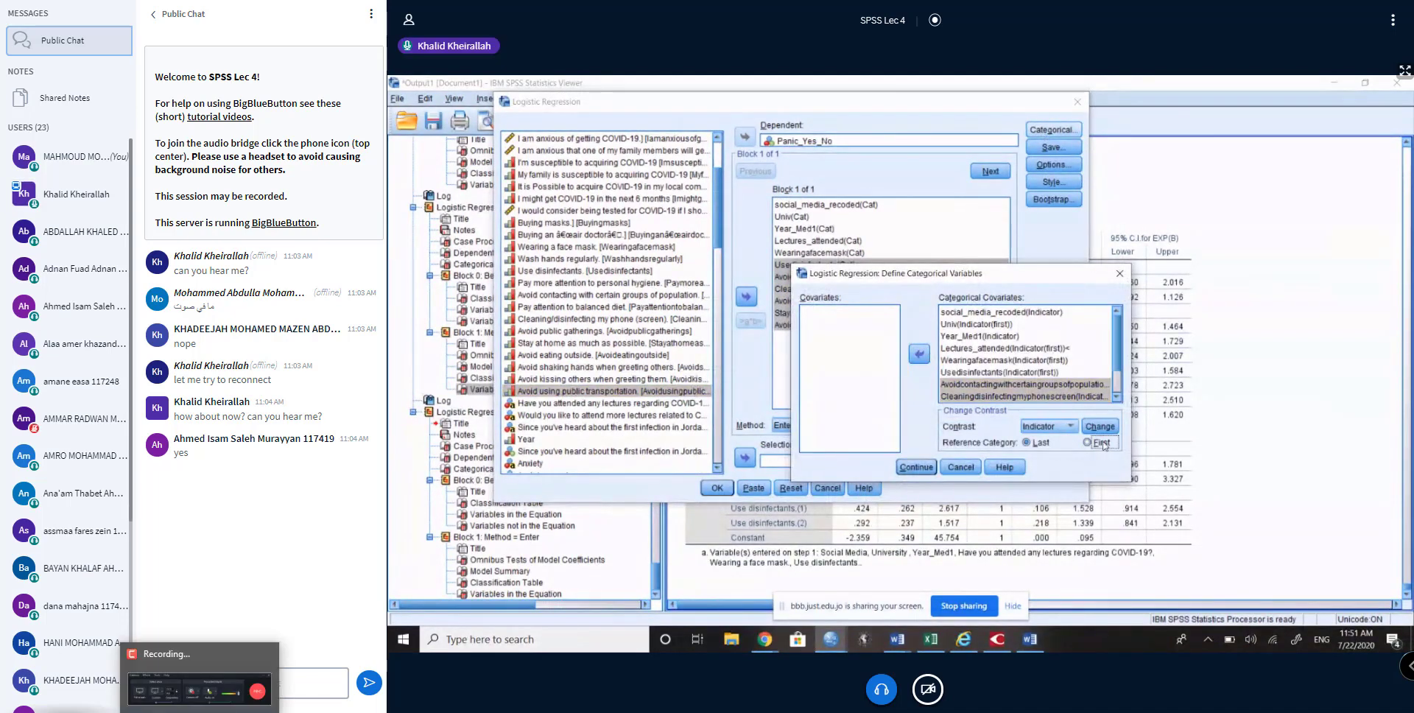
{"action": "left_click", "coordinate": [1102, 427]}
{"action": "left_click", "coordinate": [914, 469]}
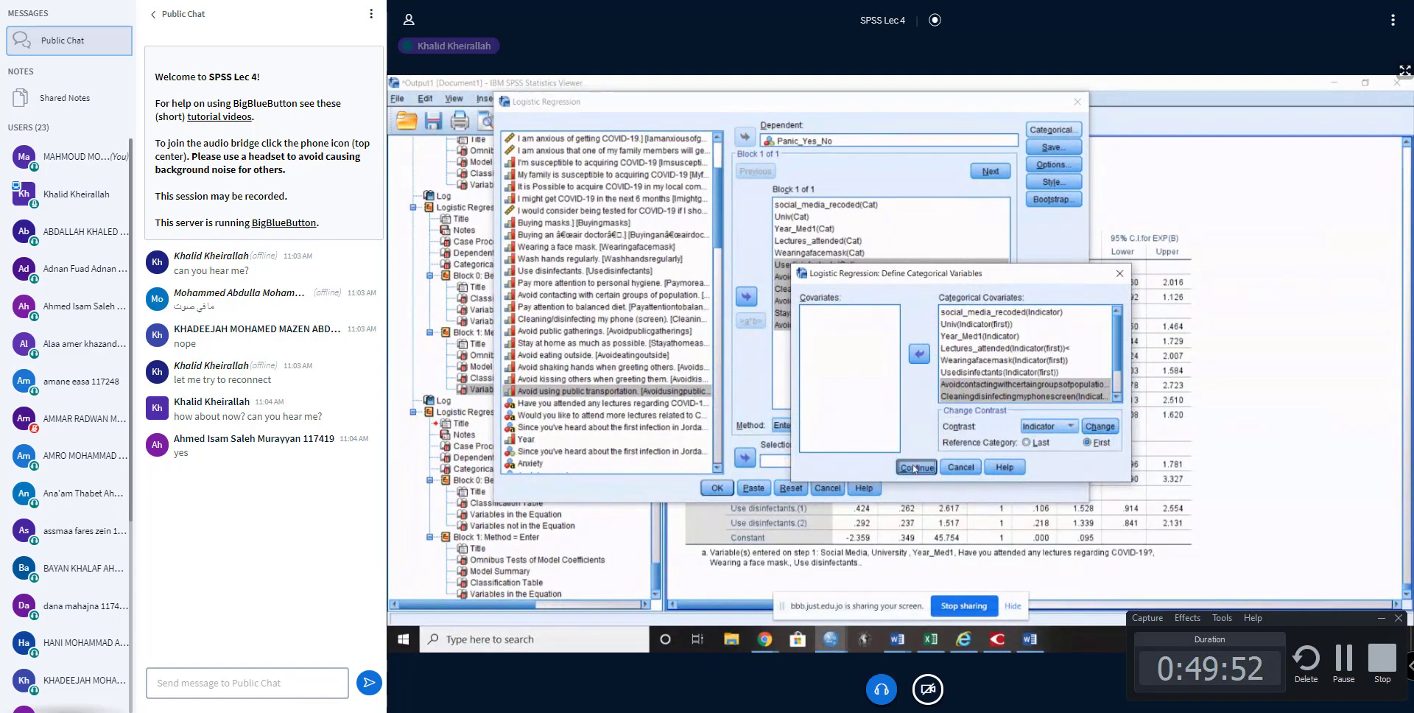
{"action": "left_click", "coordinate": [716, 488]}
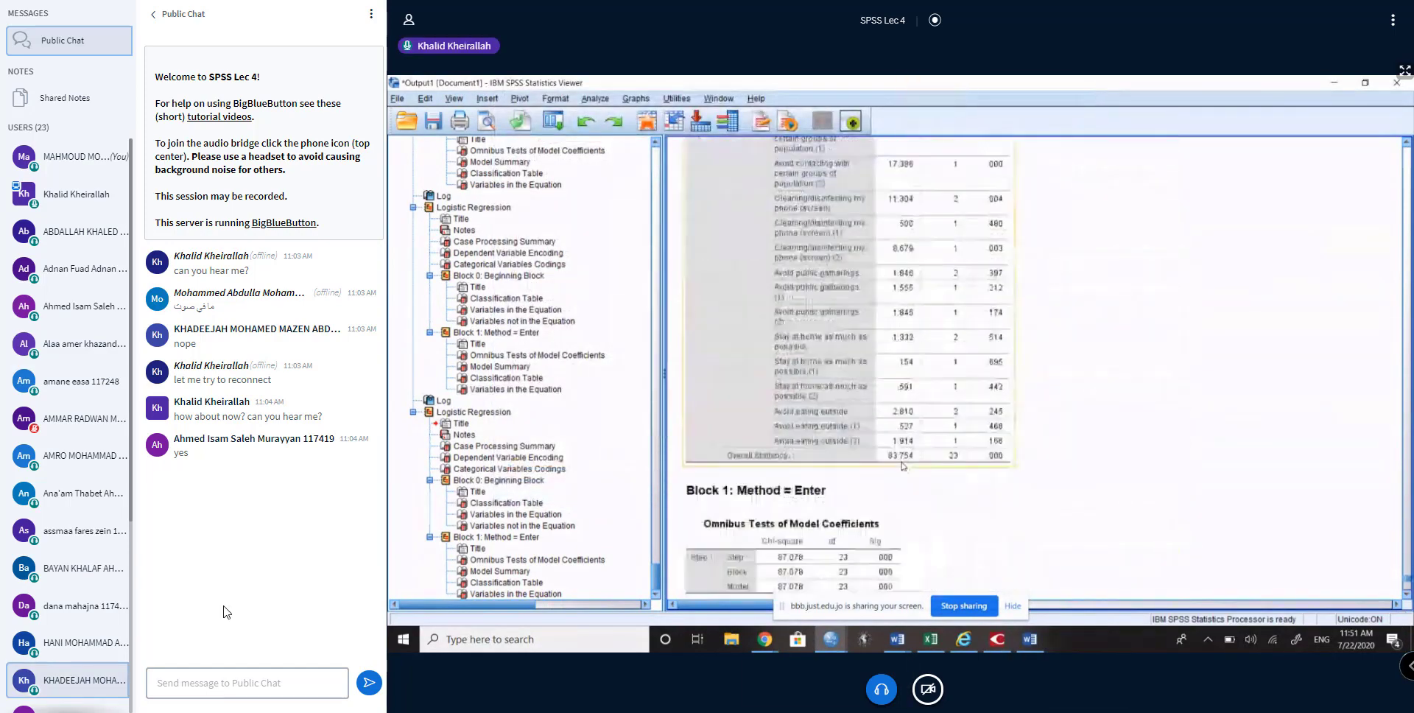
Step: Locate the new logistic regression run in the output, checking its syntax log against the previous run's AOR table
{"action": "scroll", "coordinate": [903, 466], "scroll_direction": "up", "scroll_amount": 20}
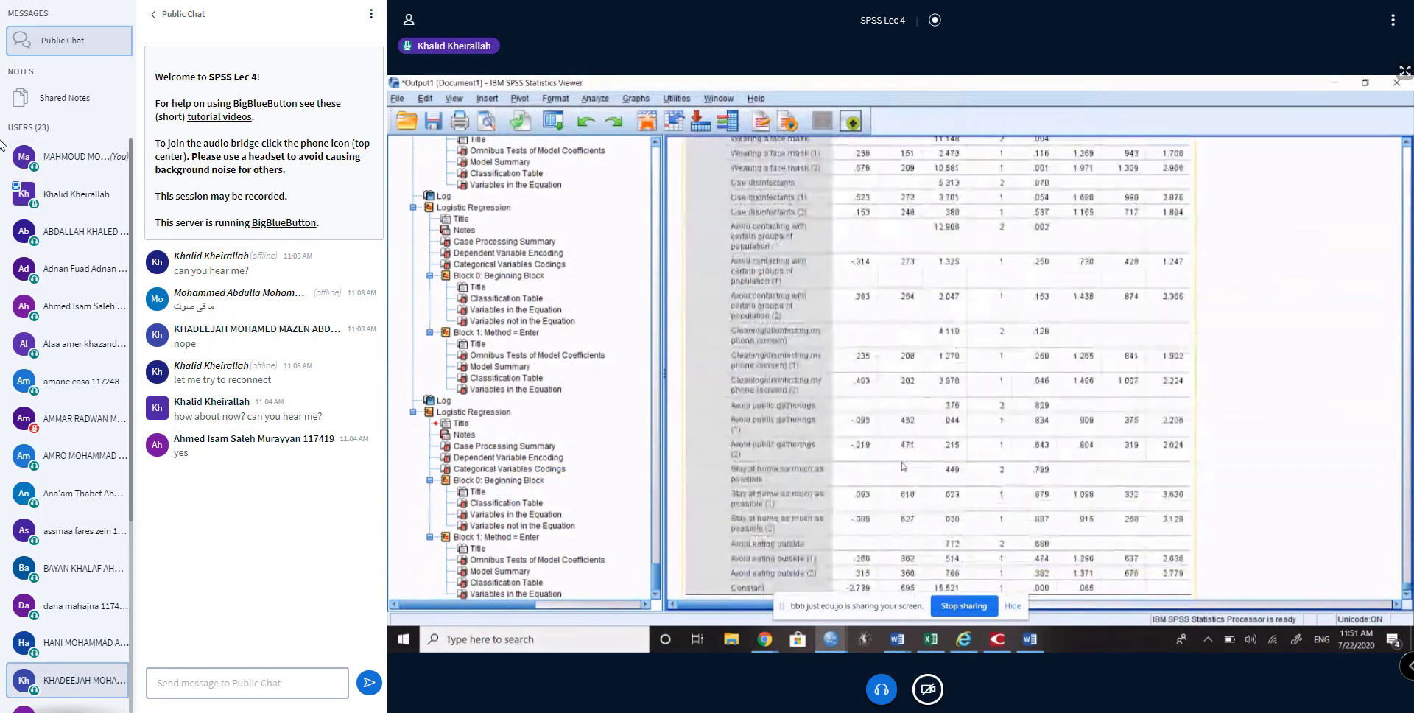
{"action": "scroll", "coordinate": [903, 466], "scroll_direction": "down", "scroll_amount": 5}
{"action": "scroll", "coordinate": [903, 466], "scroll_direction": "down", "scroll_amount": 20}
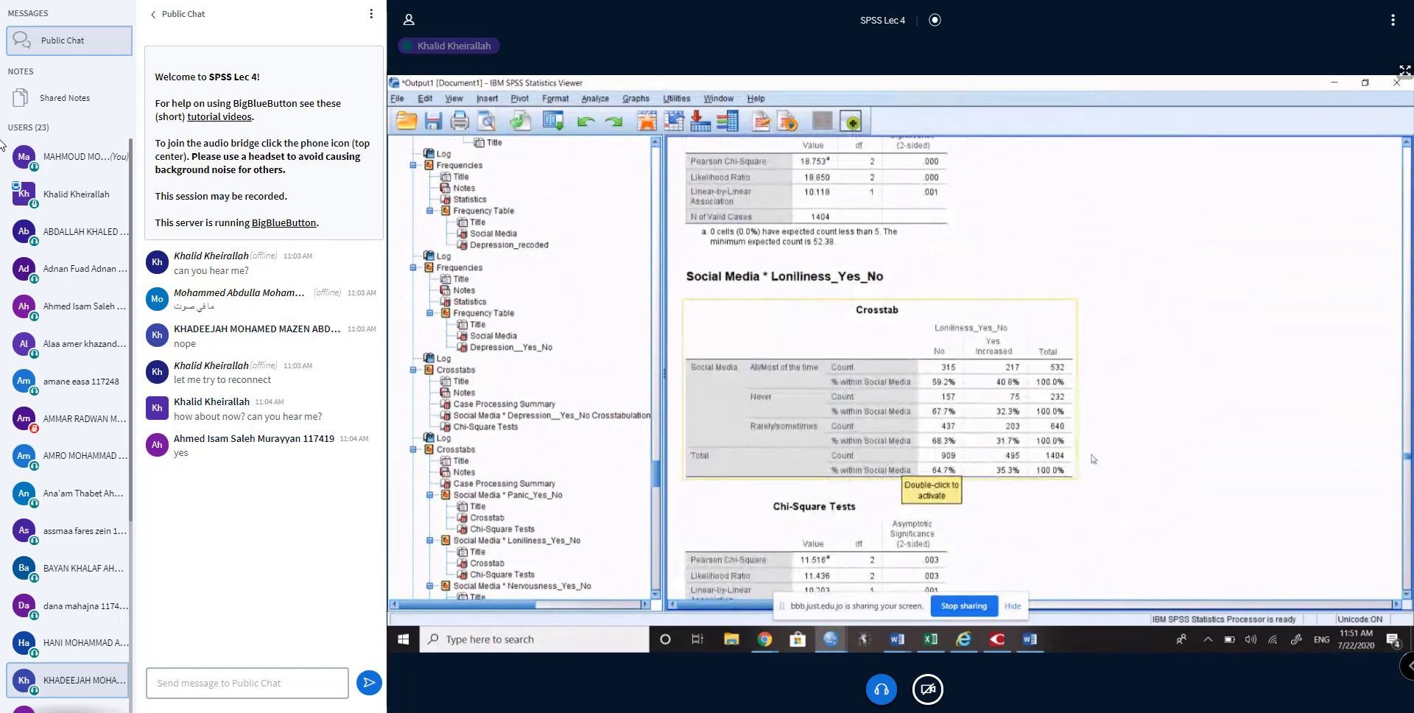
{"action": "scroll", "coordinate": [1231, 458], "scroll_direction": "down", "scroll_amount": 15}
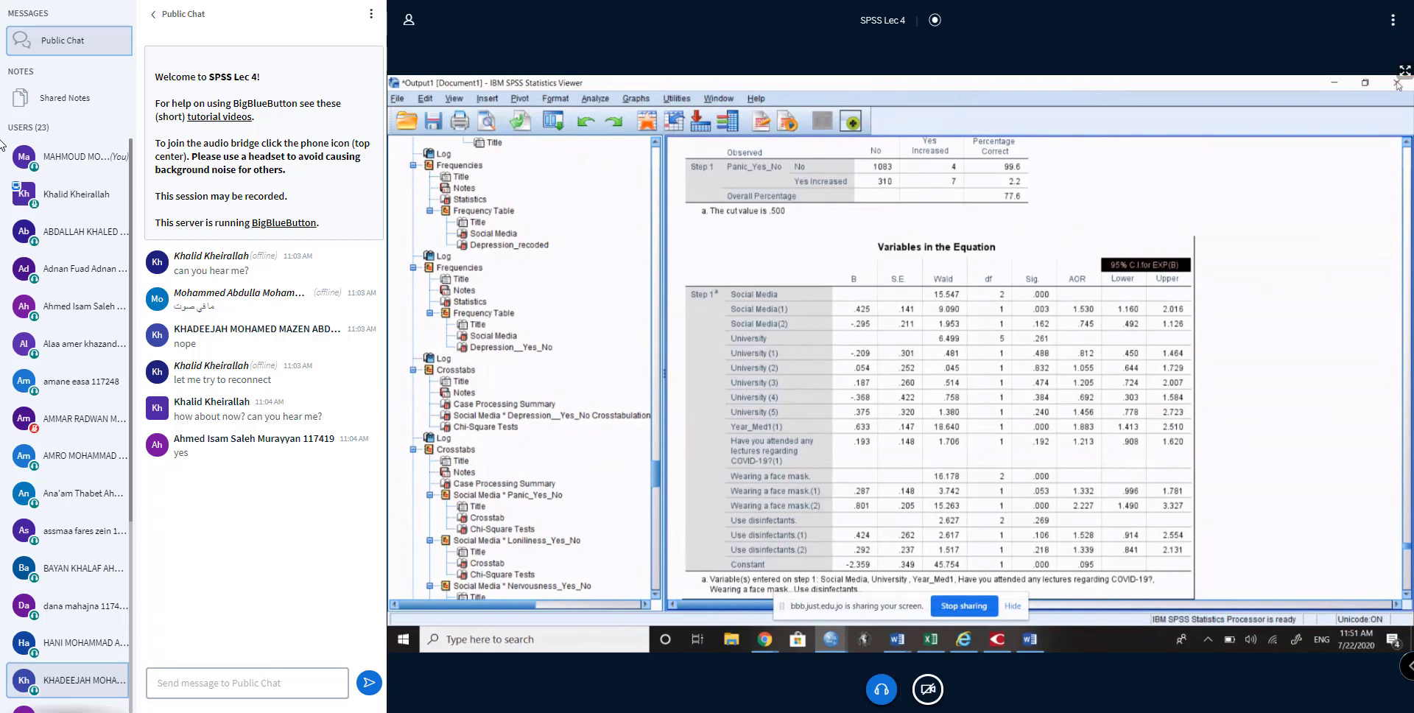
{"action": "scroll", "coordinate": [1251, 496], "scroll_direction": "down", "scroll_amount": 5}
{"action": "scroll", "coordinate": [1251, 496], "scroll_direction": "down", "scroll_amount": 15}
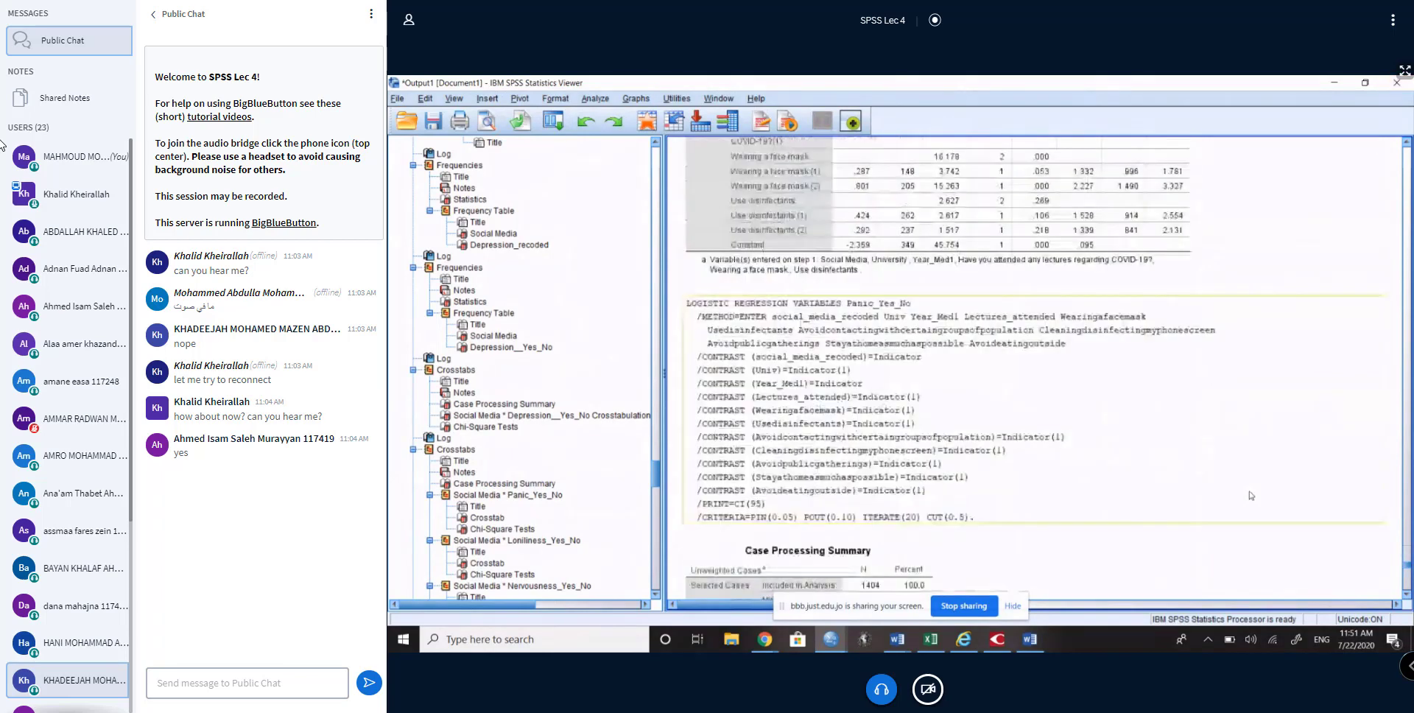
{"action": "scroll", "coordinate": [1274, 549], "scroll_direction": "down", "scroll_amount": 8}
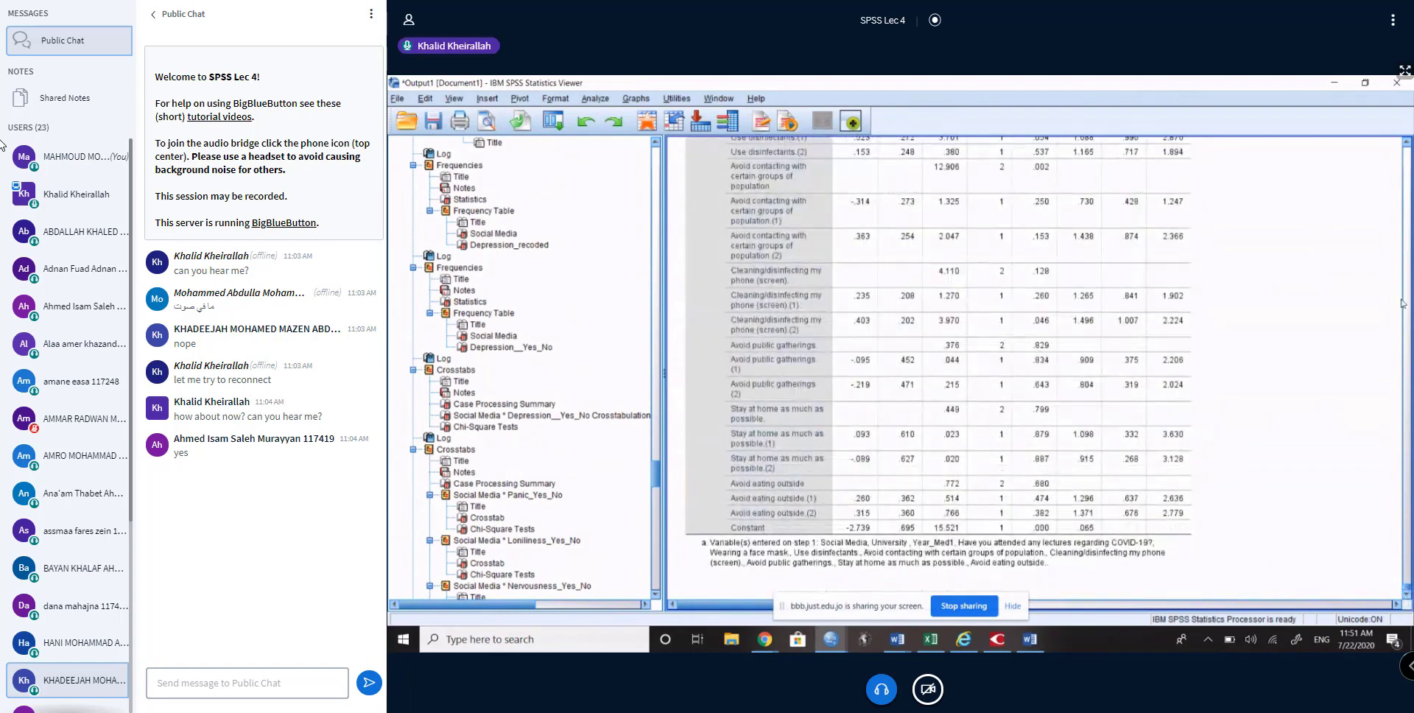
Step: Examine the significance, Exp(B) and confidence intervals of every covariate in the expanded model's Variables in the Equation table
{"action": "left_click", "coordinate": [1408, 145]}
{"action": "left_click", "coordinate": [1407, 145]}
{"action": "left_click", "coordinate": [1408, 145]}
{"action": "left_click", "coordinate": [1408, 145]}
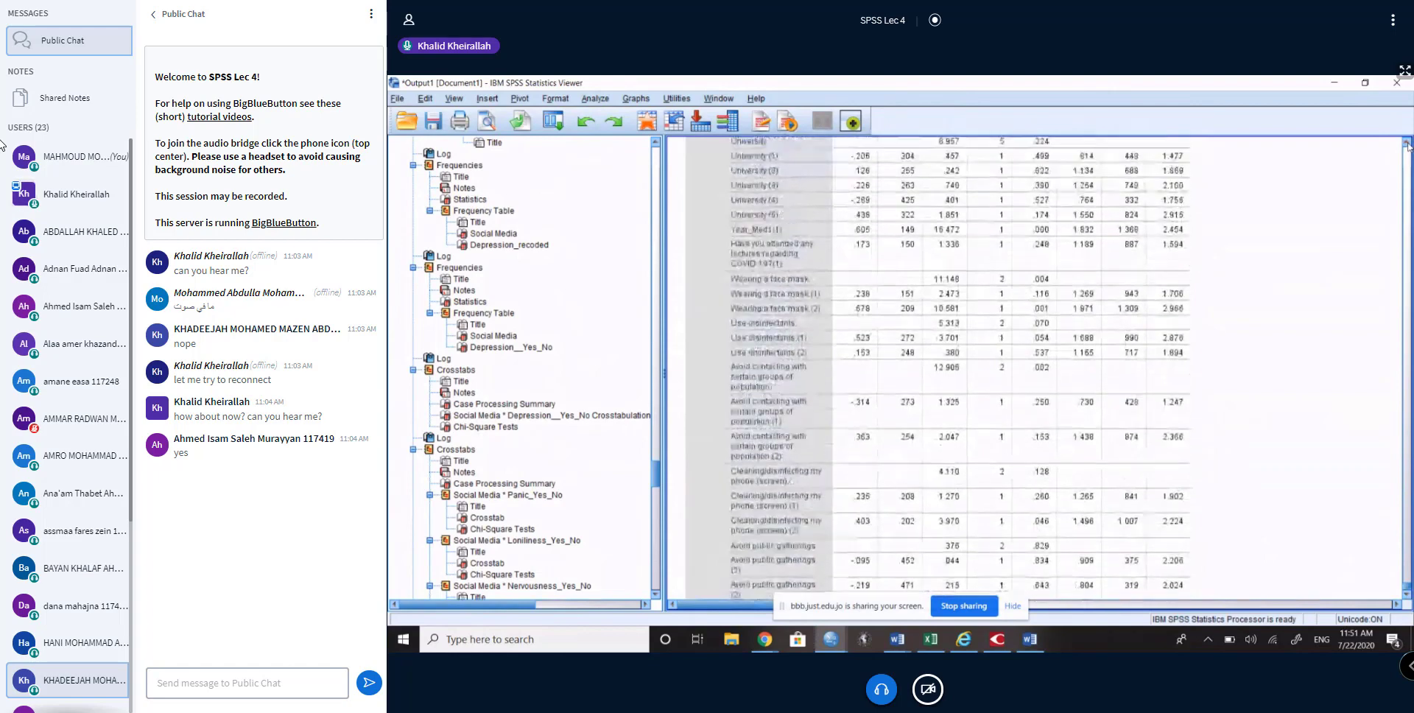
{"action": "left_click", "coordinate": [1408, 145]}
{"action": "left_click", "coordinate": [1407, 145]}
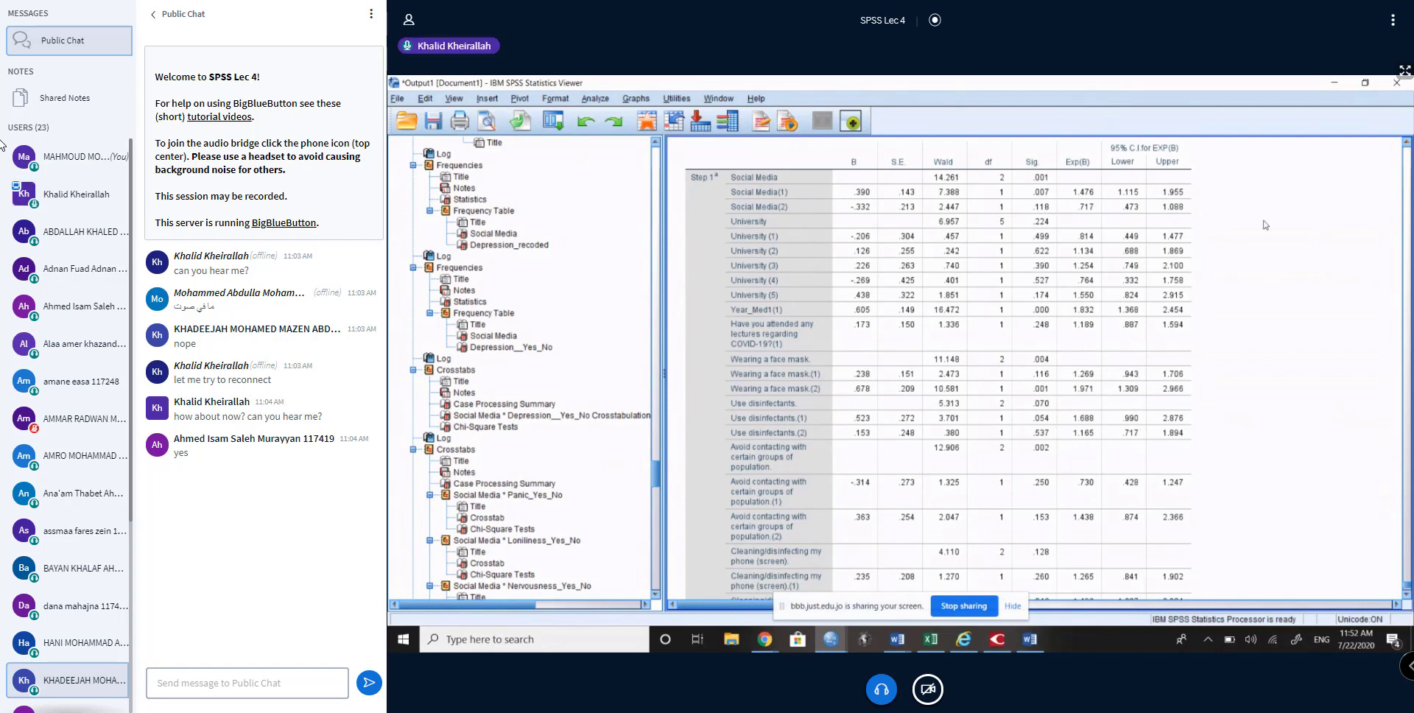
{"action": "scroll", "coordinate": [810, 542], "scroll_direction": "down", "scroll_amount": 2}
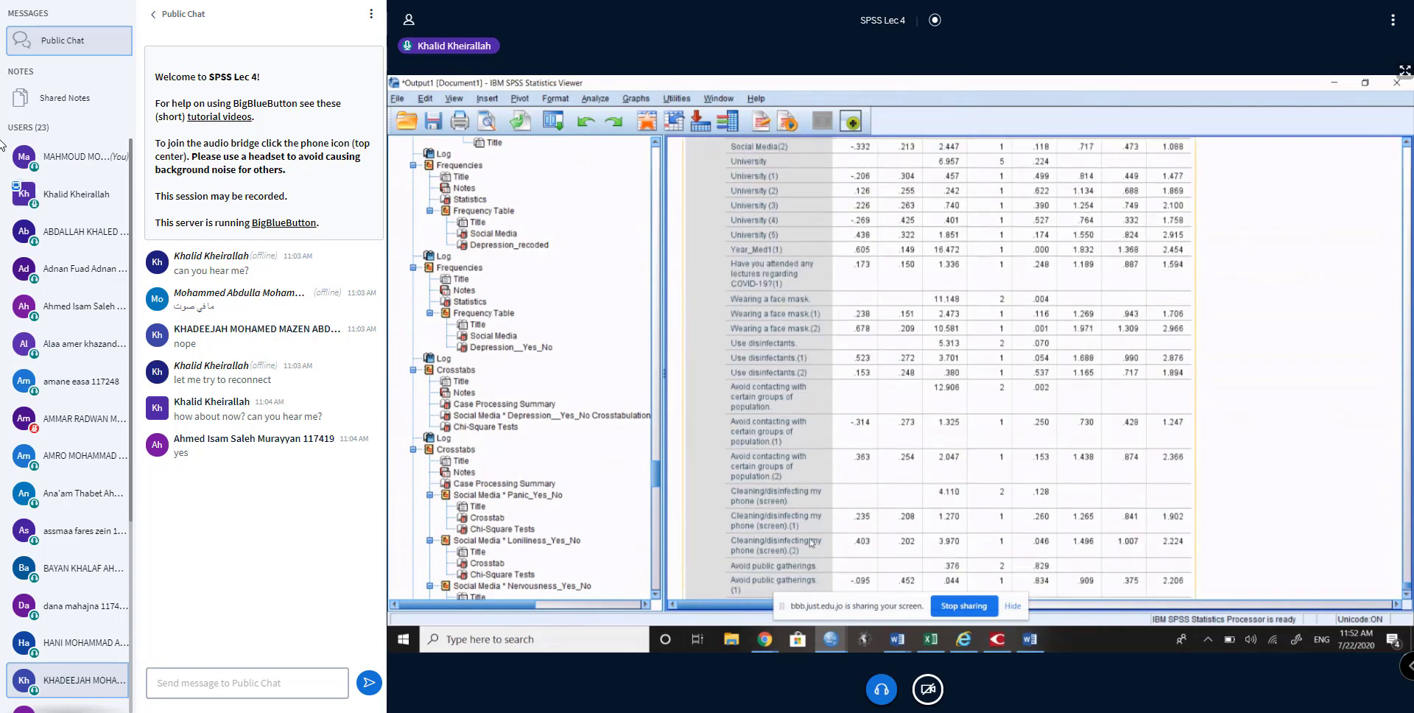
{"action": "scroll", "coordinate": [811, 543], "scroll_direction": "down", "scroll_amount": 5}
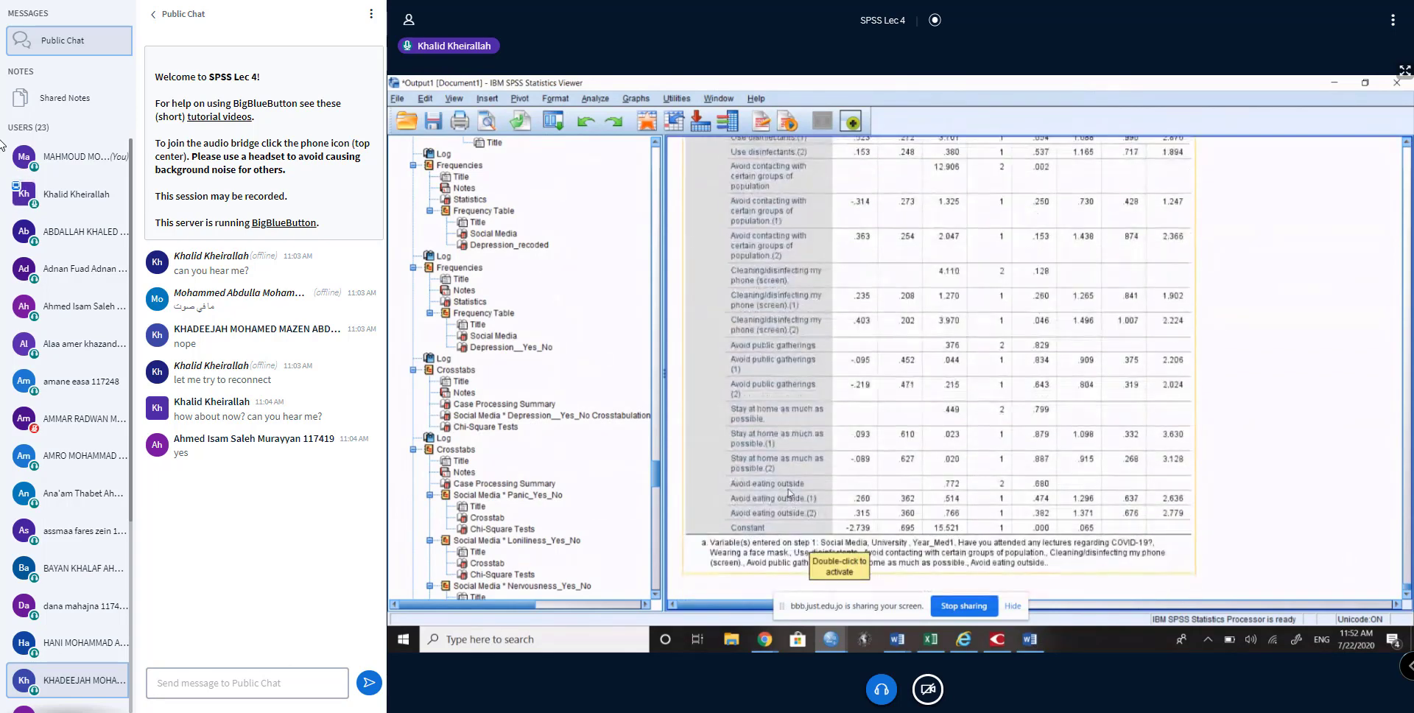
{"action": "scroll", "coordinate": [1041, 508], "scroll_direction": "up", "scroll_amount": 8}
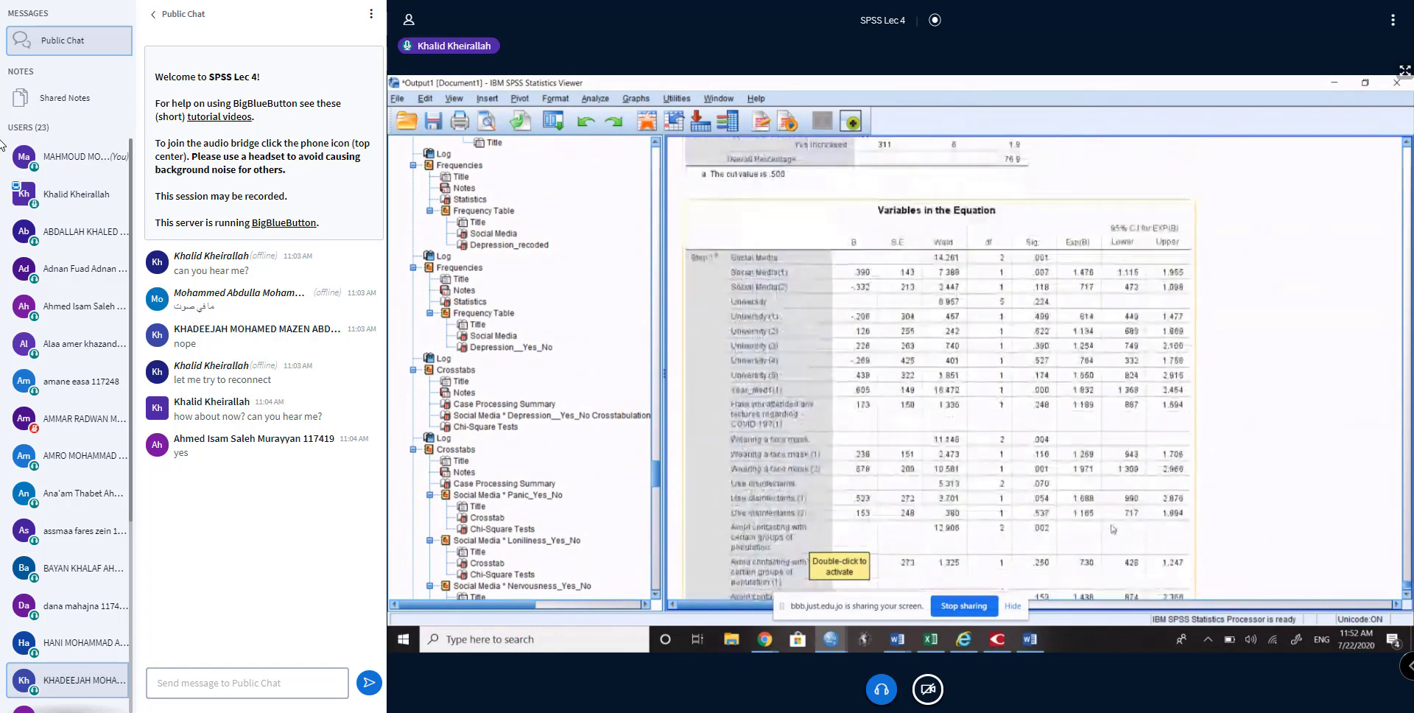
{"action": "scroll", "coordinate": [1112, 528], "scroll_direction": "down", "scroll_amount": 1}
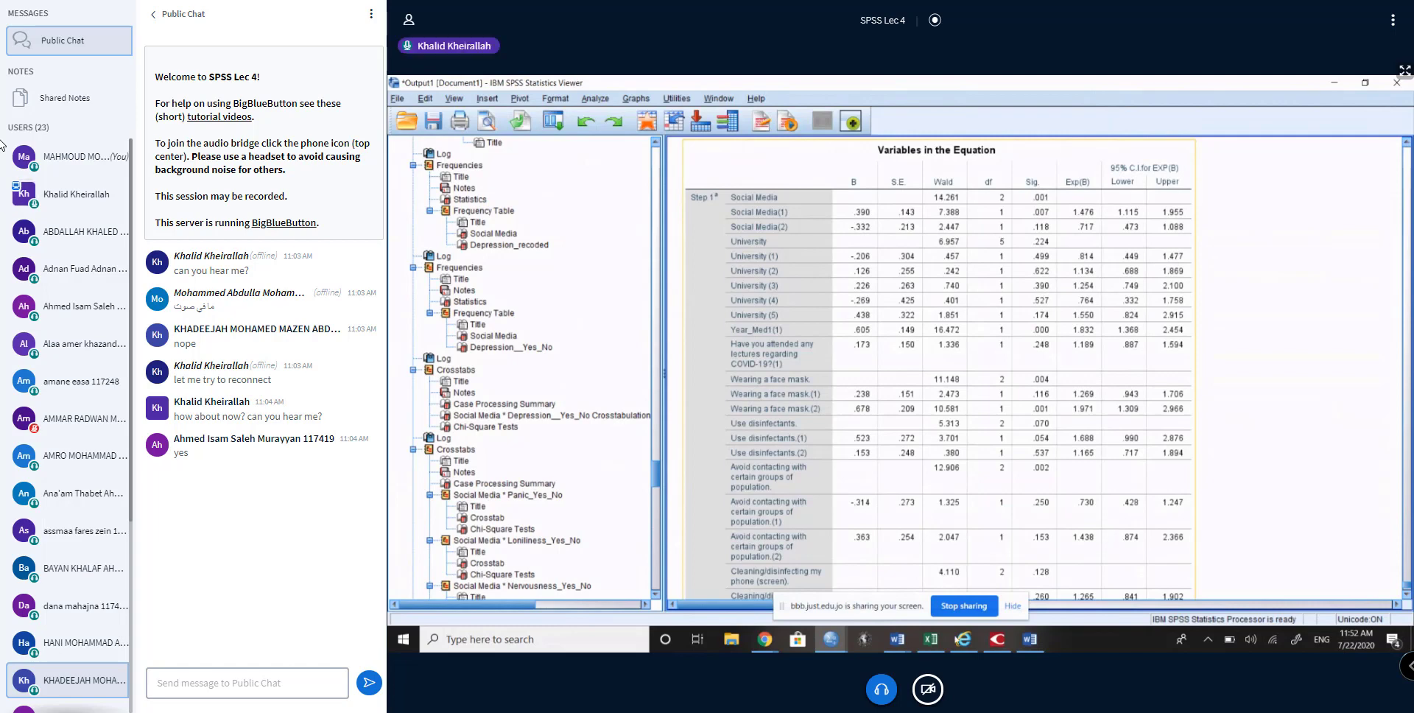
{"action": "left_click", "coordinate": [765, 639]}
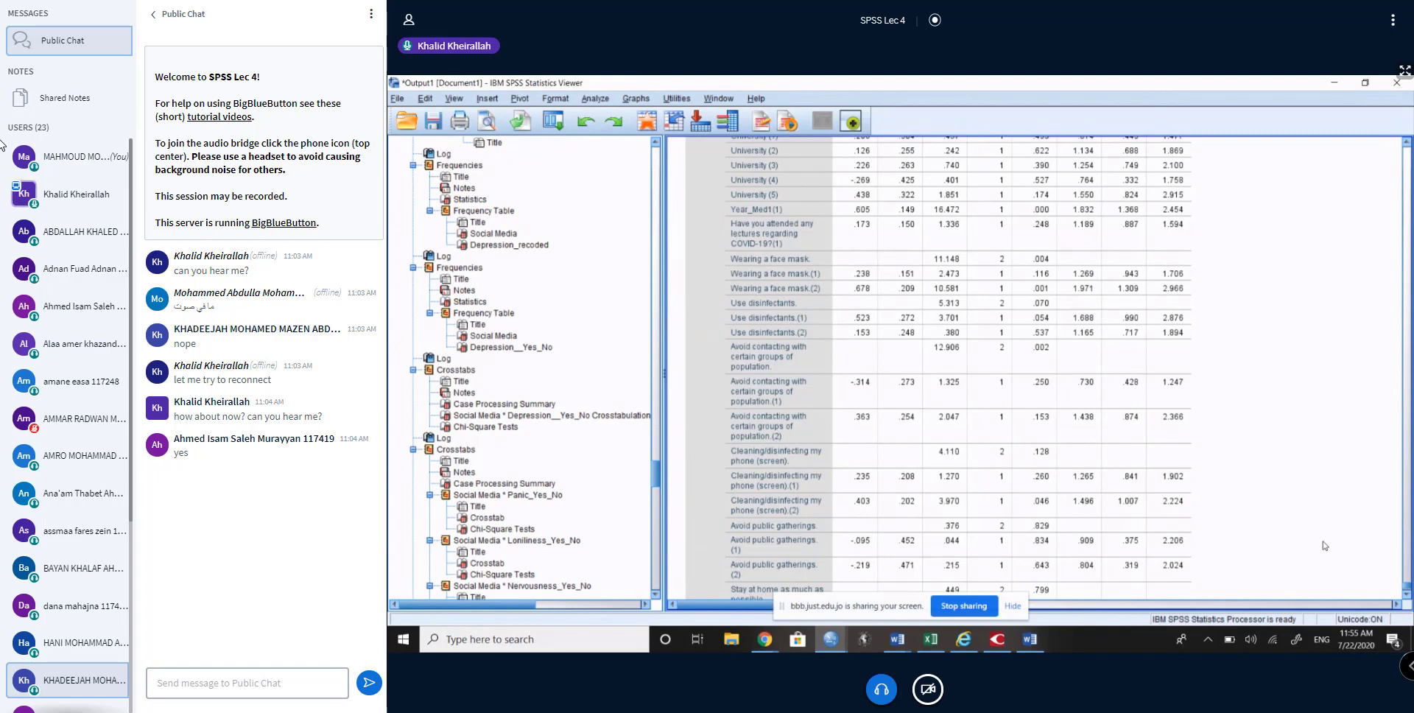
{"action": "scroll", "coordinate": [1325, 545], "scroll_direction": "up", "scroll_amount": 5}
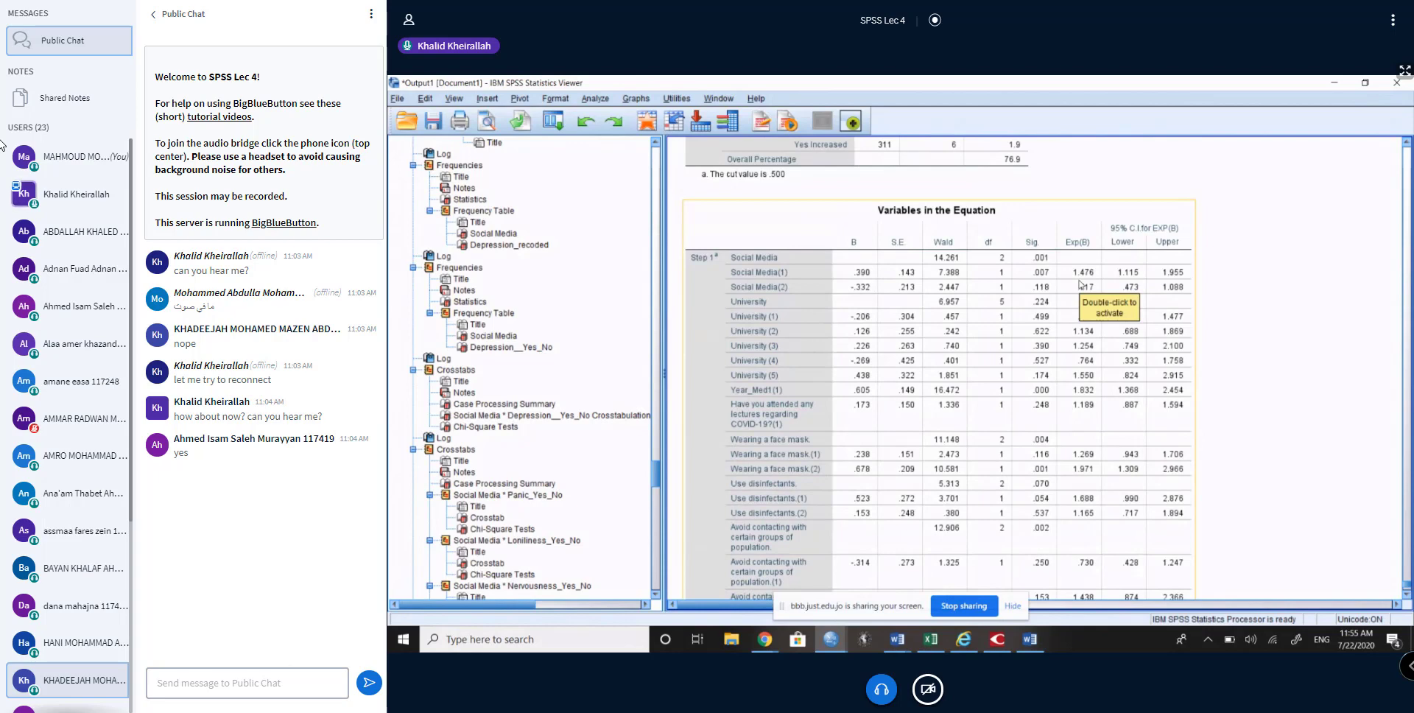
{"action": "scroll", "coordinate": [1080, 284], "scroll_direction": "down", "scroll_amount": 3}
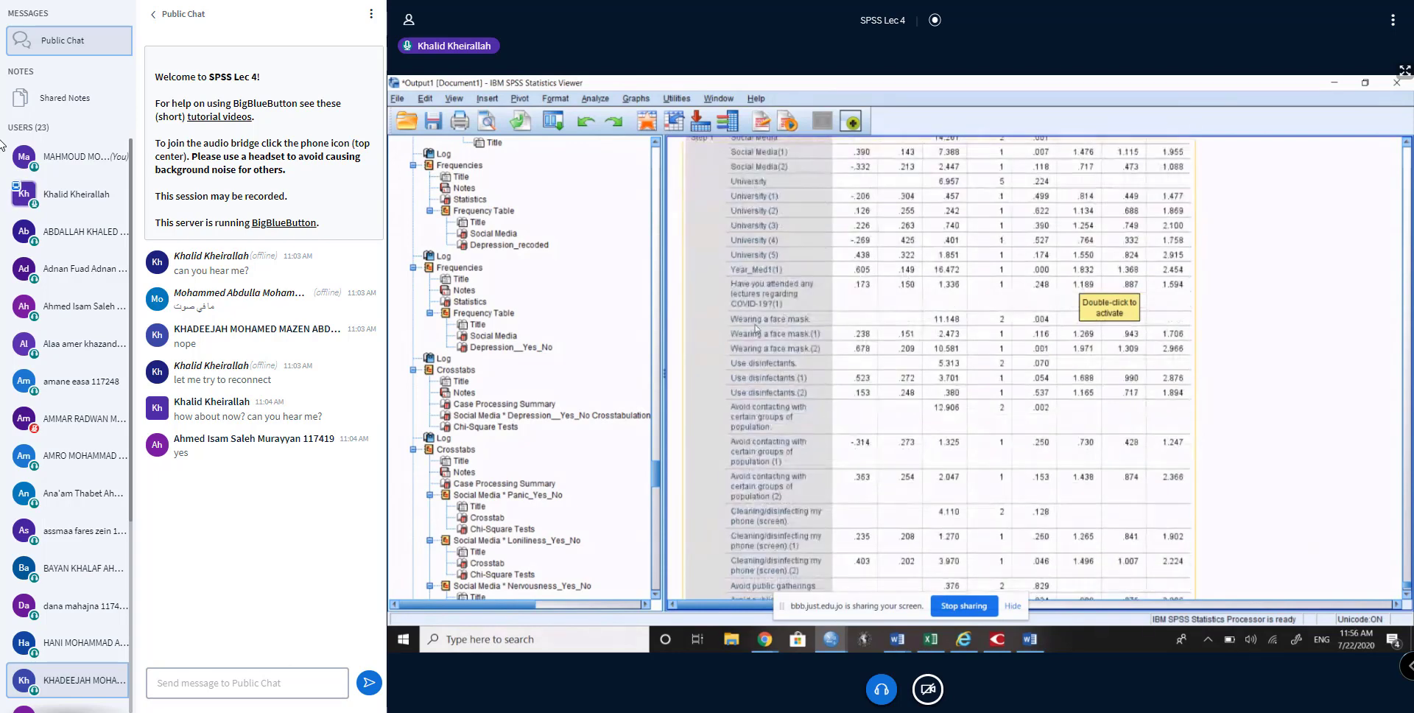